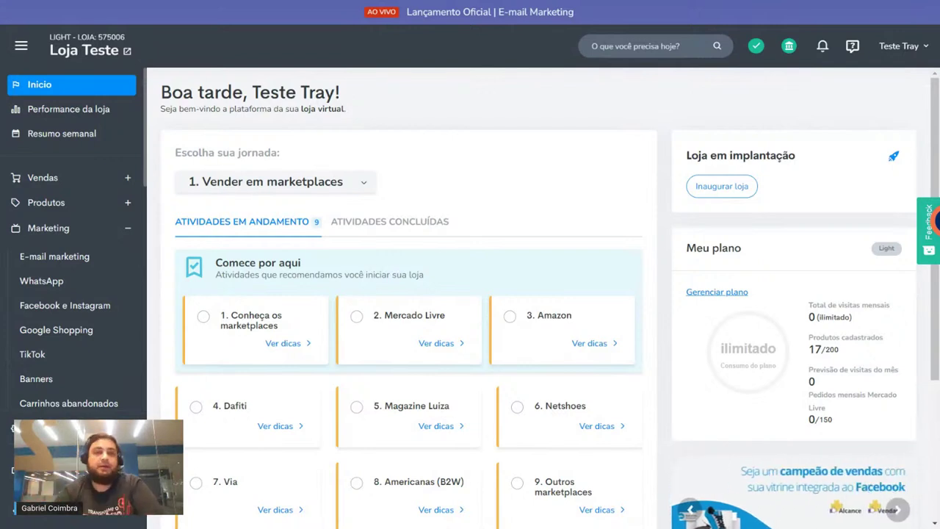
Step: Collapse the Marketing submenu in the sidebar, then expand it again
left_click(88, 233)
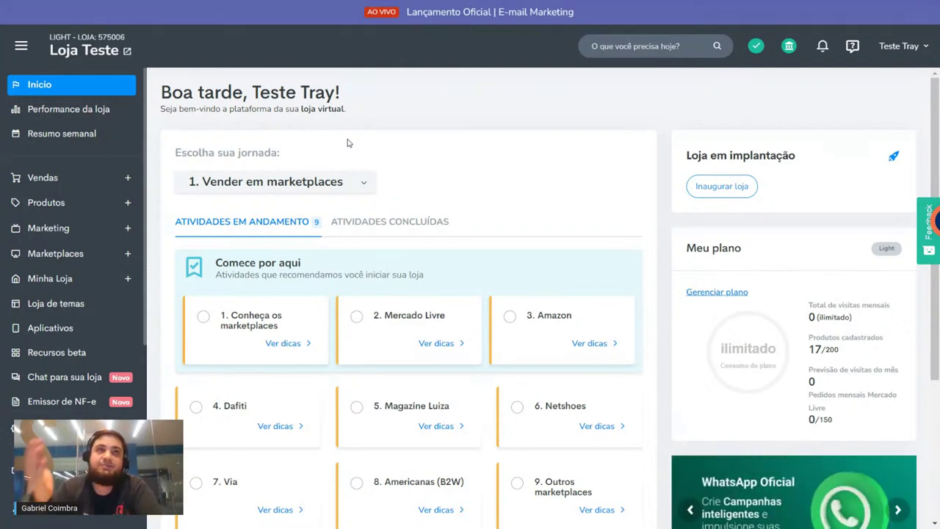
left_click(66, 229)
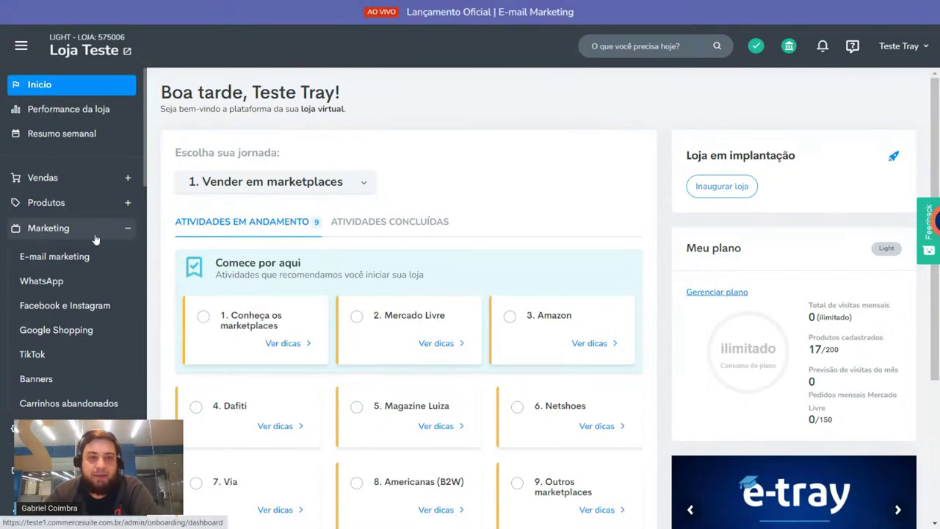
Step: Open E-mail marketing to show the campaign list with the active abandoned-cart campaigns
left_click(86, 258)
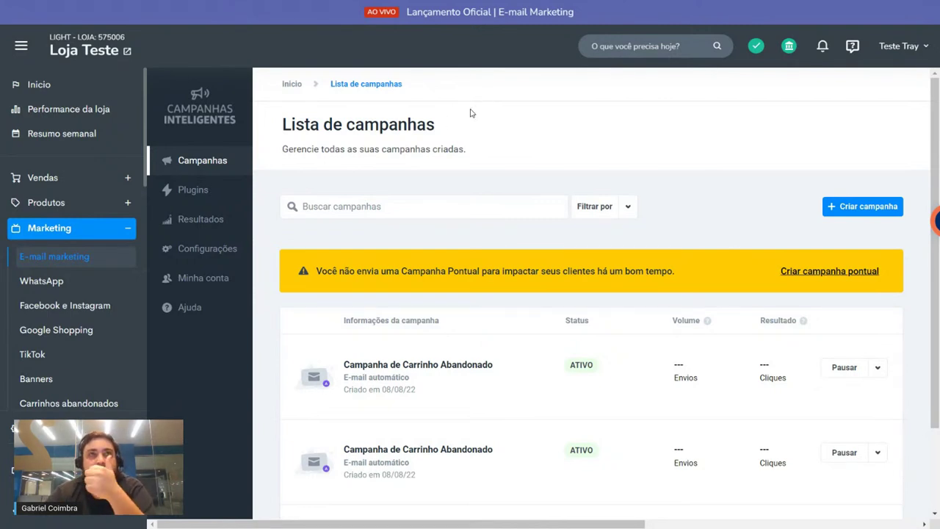
left_click(218, 253)
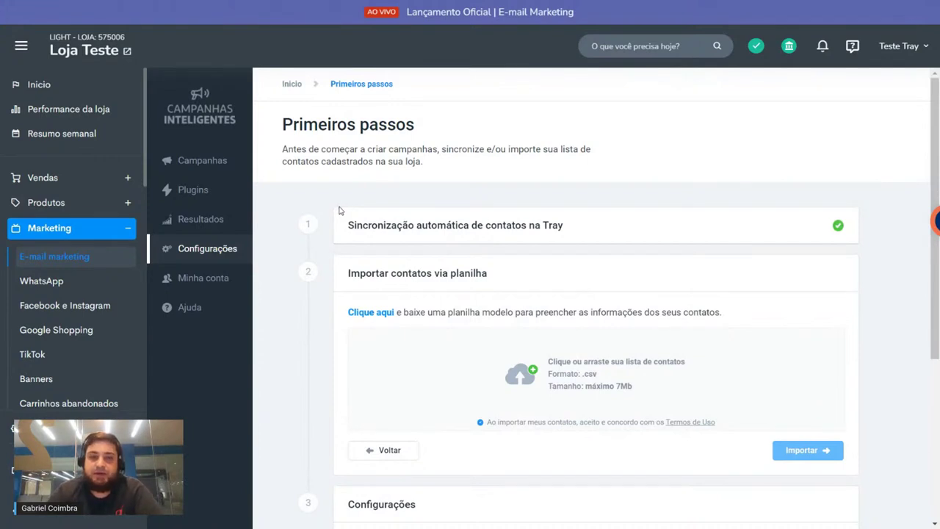
left_click_drag(342, 225, 596, 221)
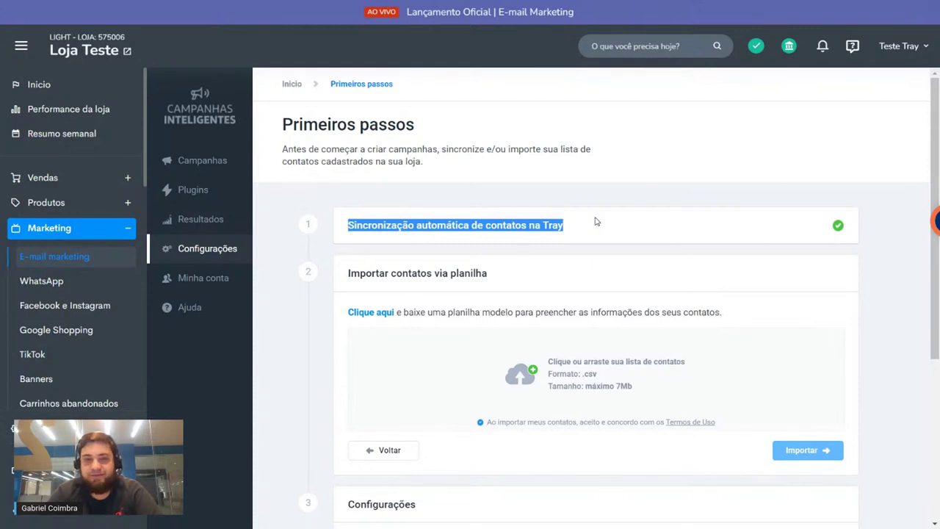
scroll(540, 201, "down", 1)
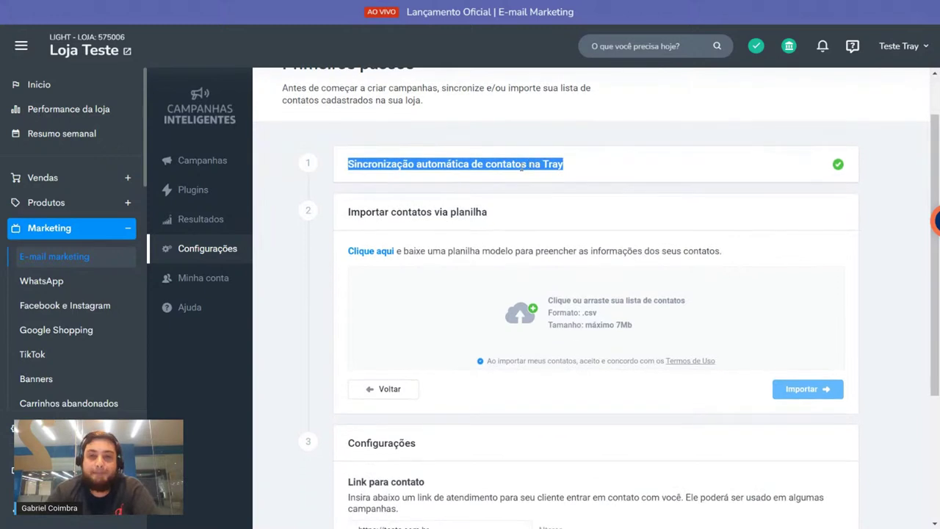
left_click_drag(345, 213, 466, 213)
double_click(394, 163)
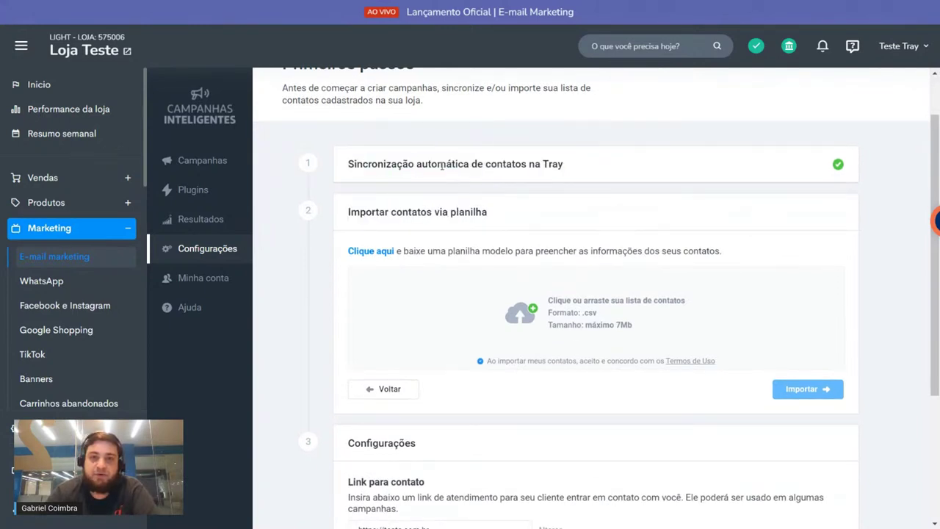
double_click(441, 165)
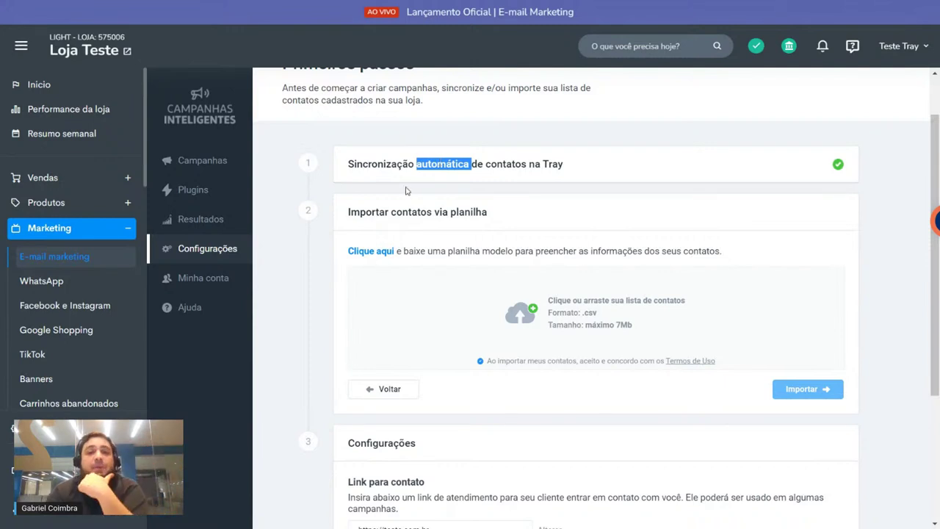
triple_click(379, 206)
left_click(379, 206)
left_click_drag(350, 212, 486, 213)
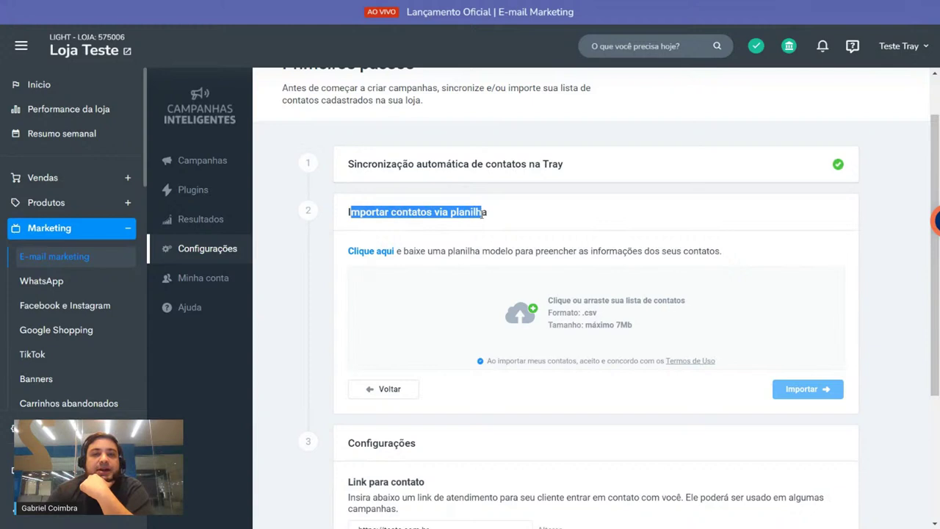
left_click(545, 220)
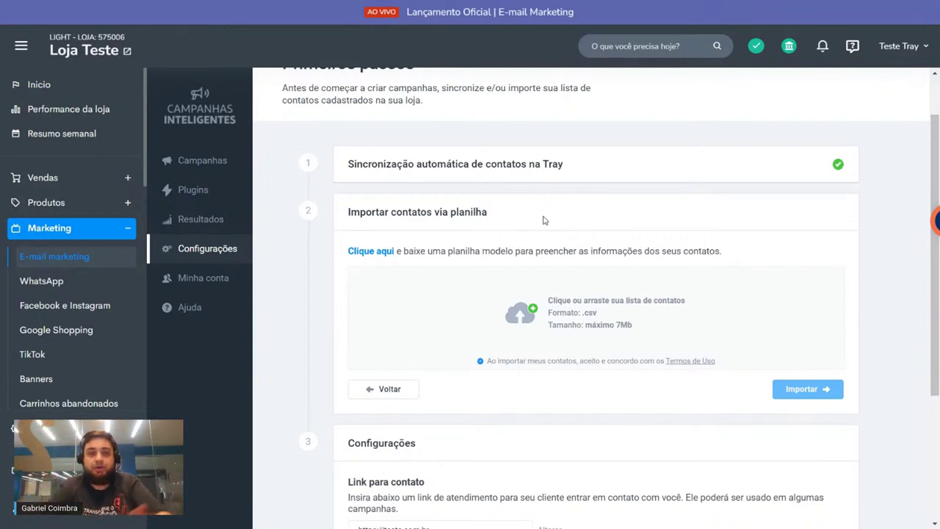
scroll(283, 136, "up", 1)
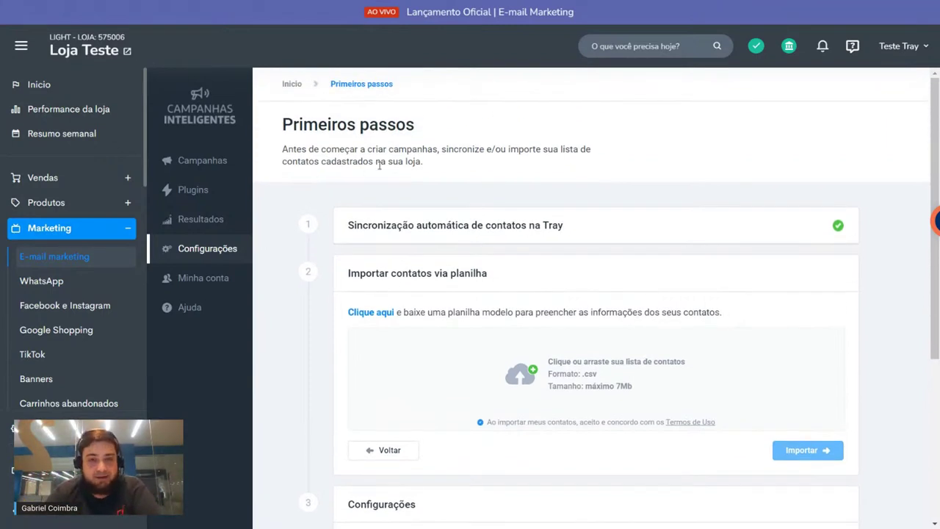
scroll(386, 167, "down", 2)
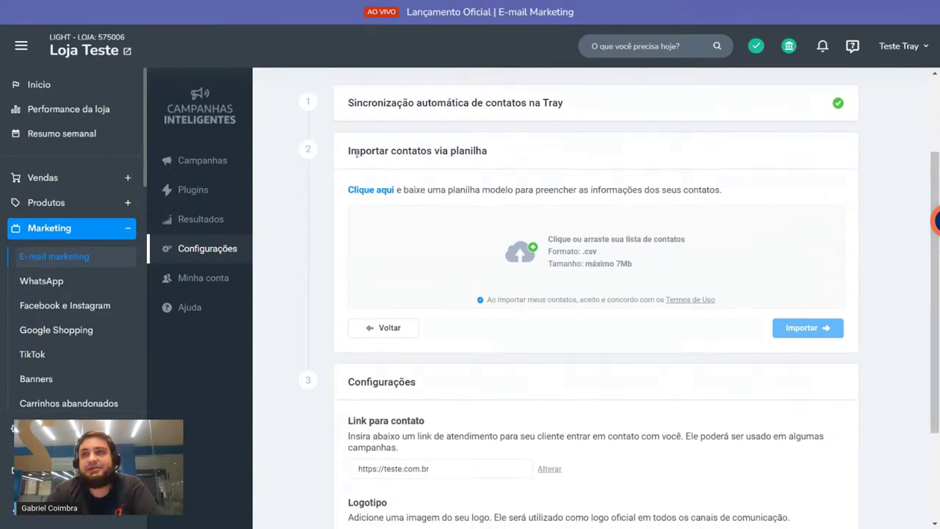
left_click_drag(351, 152, 489, 152)
left_click(592, 305)
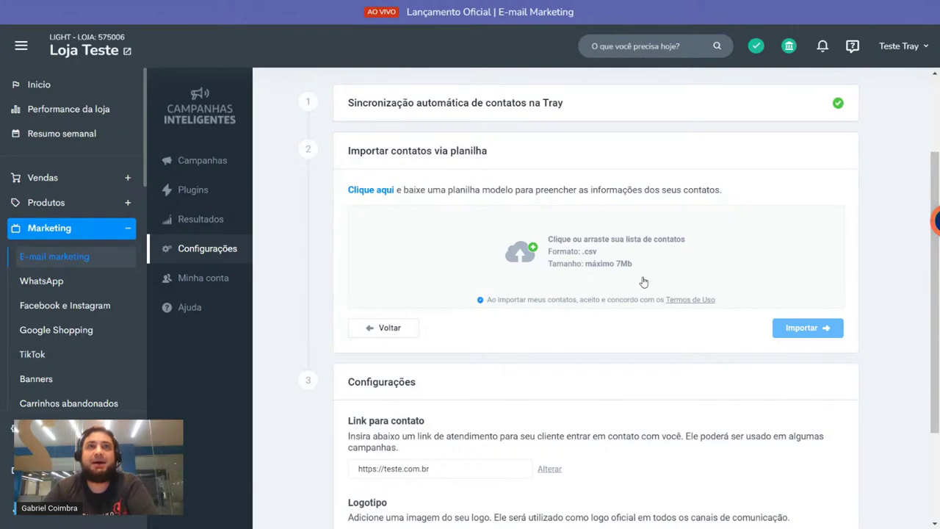
scroll(621, 276, "down", 1)
scroll(529, 269, "down", 1)
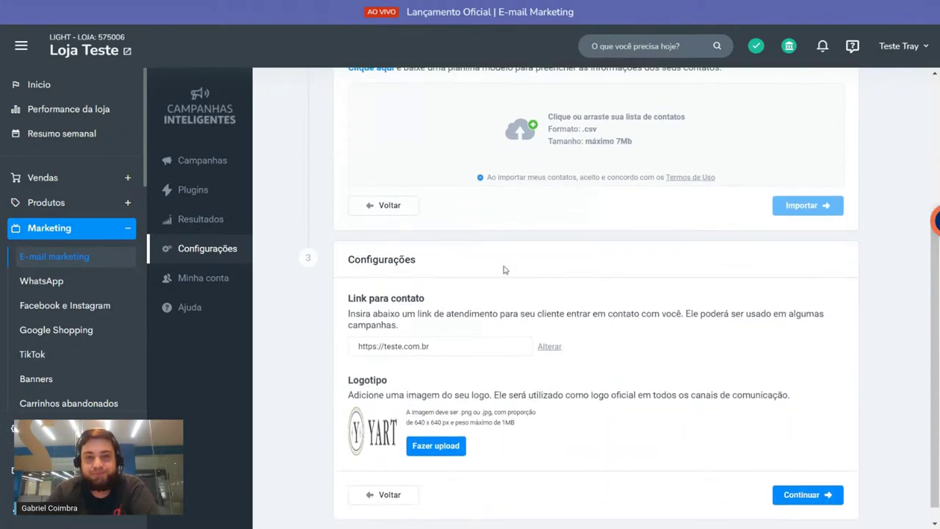
scroll(508, 266, "up", 2)
scroll(510, 258, "down", 2)
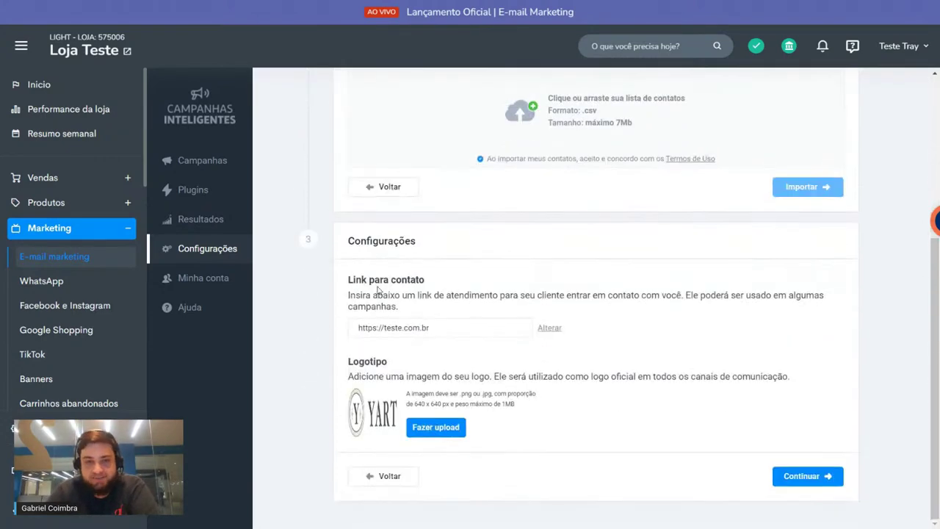
scroll(377, 290, "up", 3)
left_click_drag(348, 254, 496, 252)
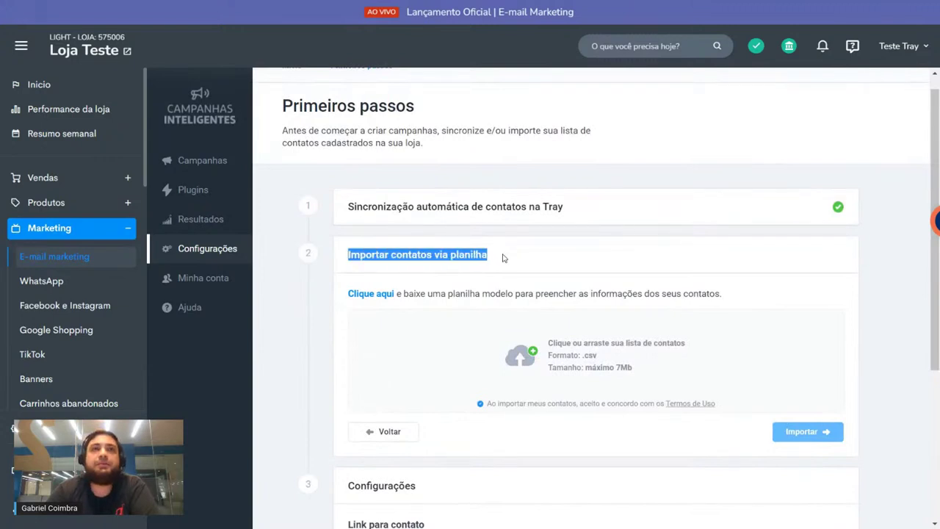
left_click(503, 257)
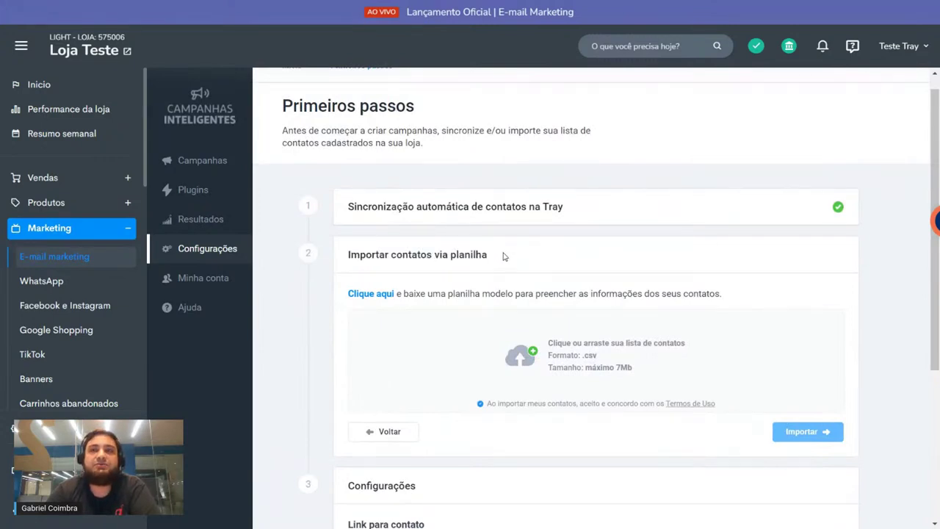
scroll(505, 256, "down", 2)
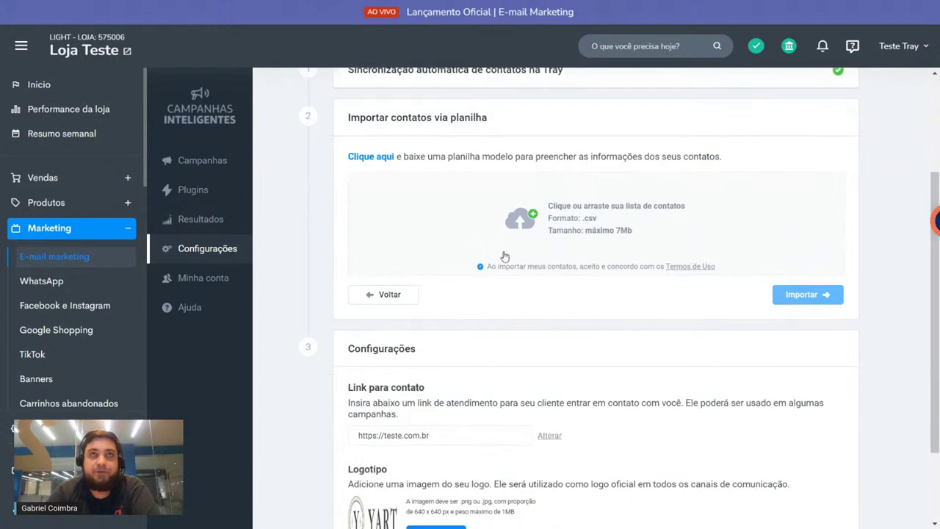
left_click_drag(347, 243, 459, 237)
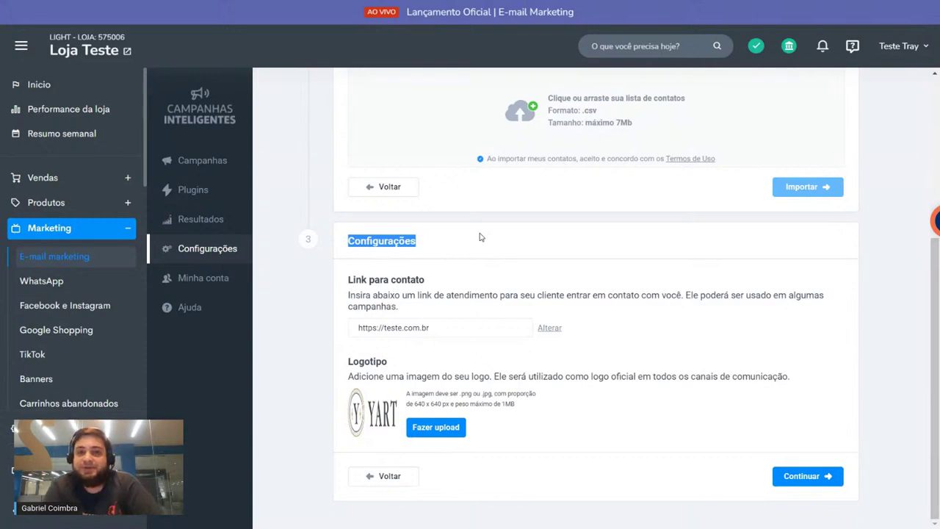
triple_click(406, 278)
left_click(447, 325)
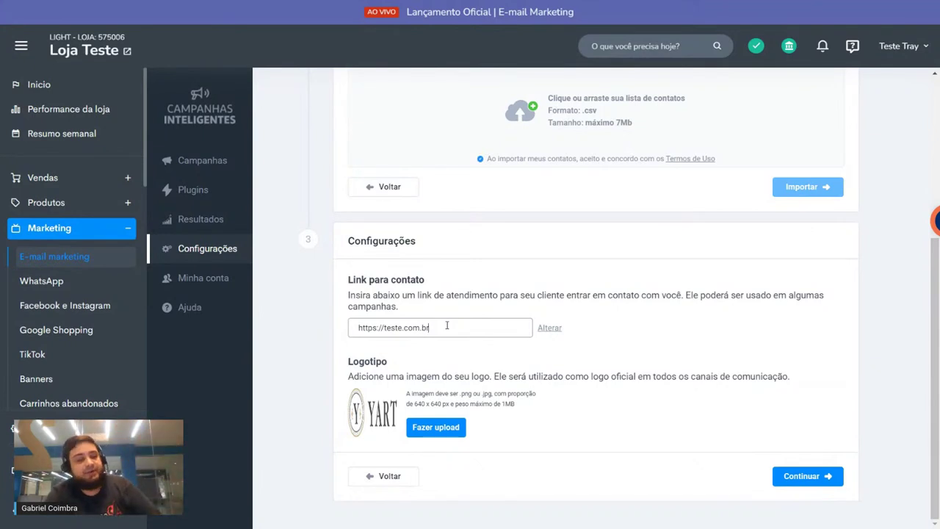
triple_click(447, 325)
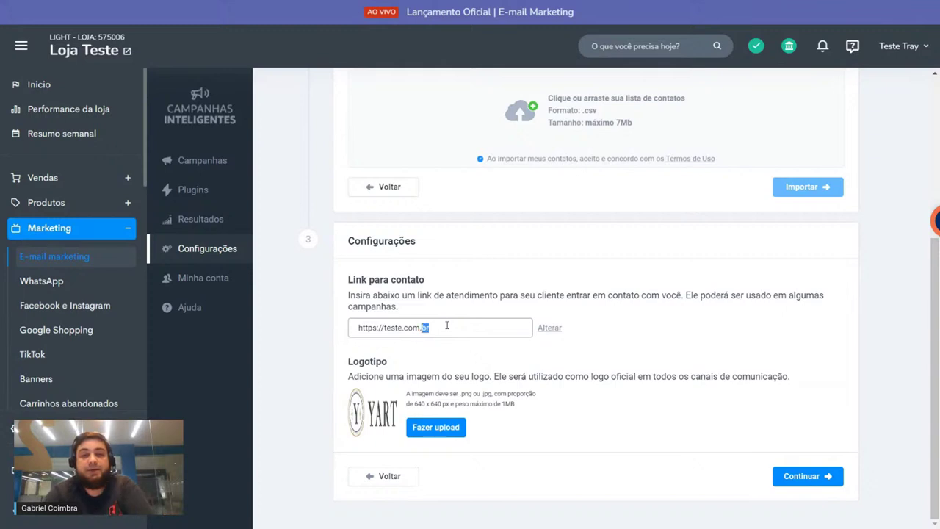
left_click(432, 332)
left_click_drag(472, 328, 257, 352)
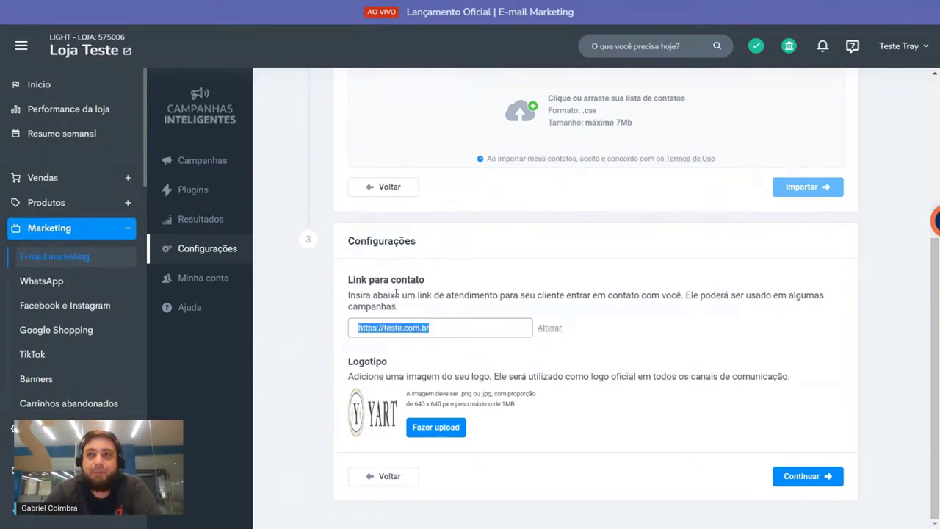
left_click(442, 277)
left_click(447, 332)
left_click(461, 298)
left_click_drag(344, 359, 850, 385)
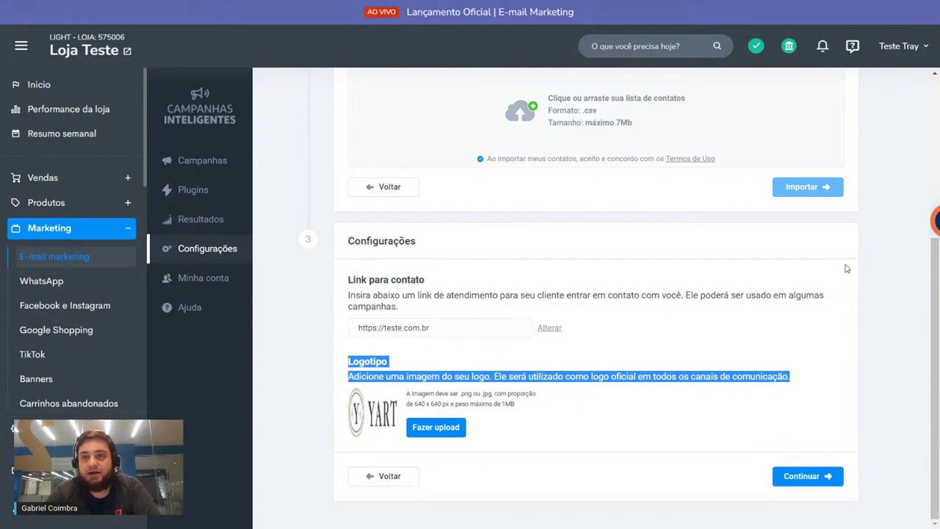
left_click(846, 399)
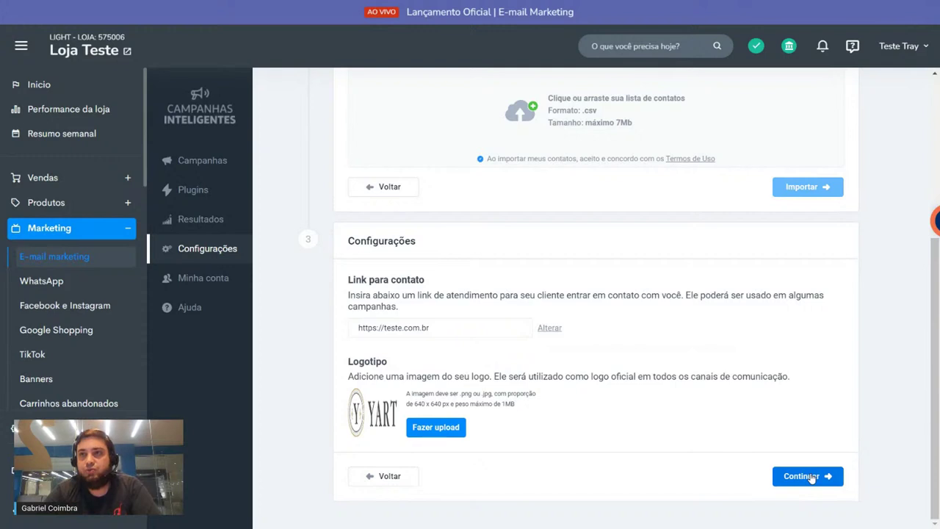
Step: Confirm the Configurações step and go to the Lista de Plugins page
scroll(698, 304, "up", 2)
scroll(689, 301, "up", 2)
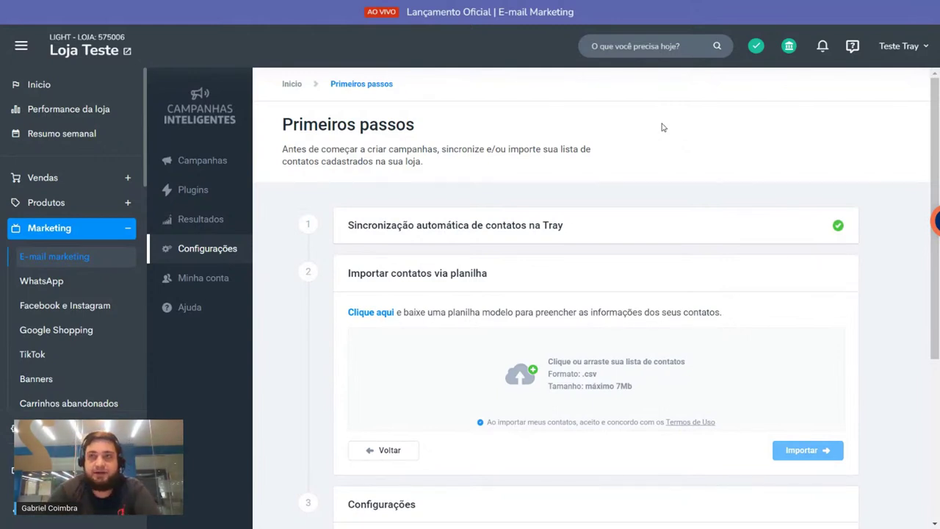
scroll(638, 143, "down", 4)
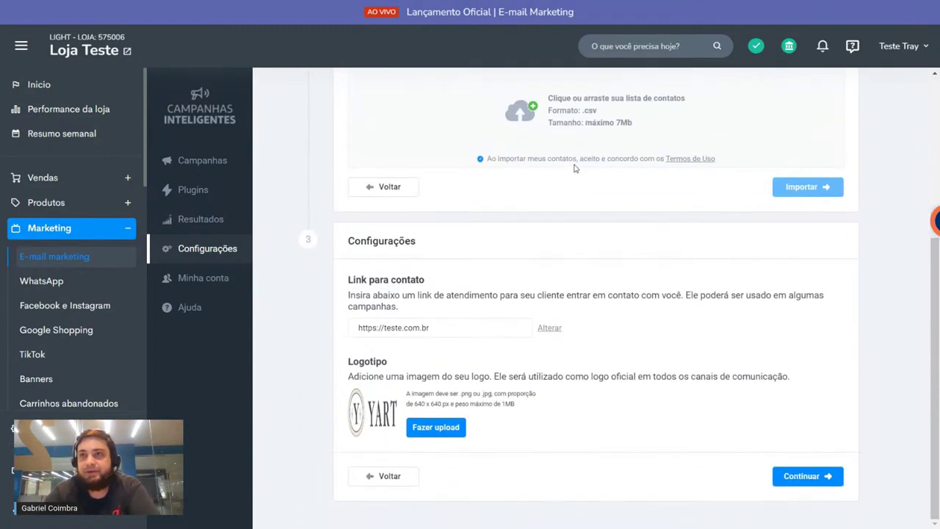
left_click(803, 477)
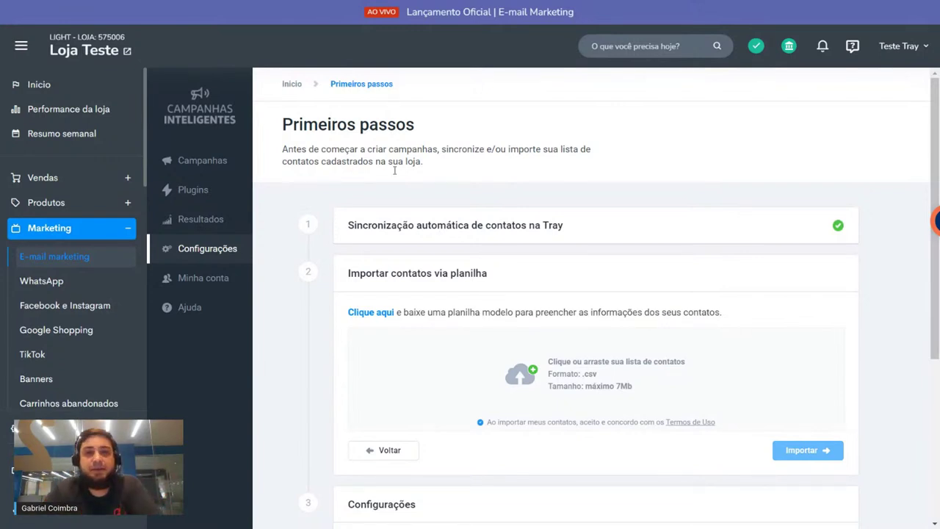
left_click(213, 194)
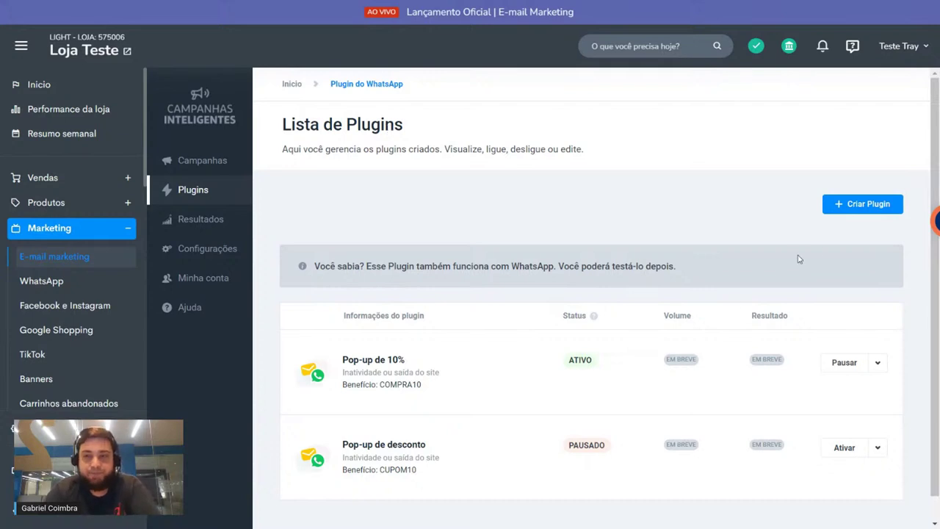
Step: Start a new plugin and scroll through its Gatilho, Conteúdo e Design and Benefício steps
left_click(867, 207)
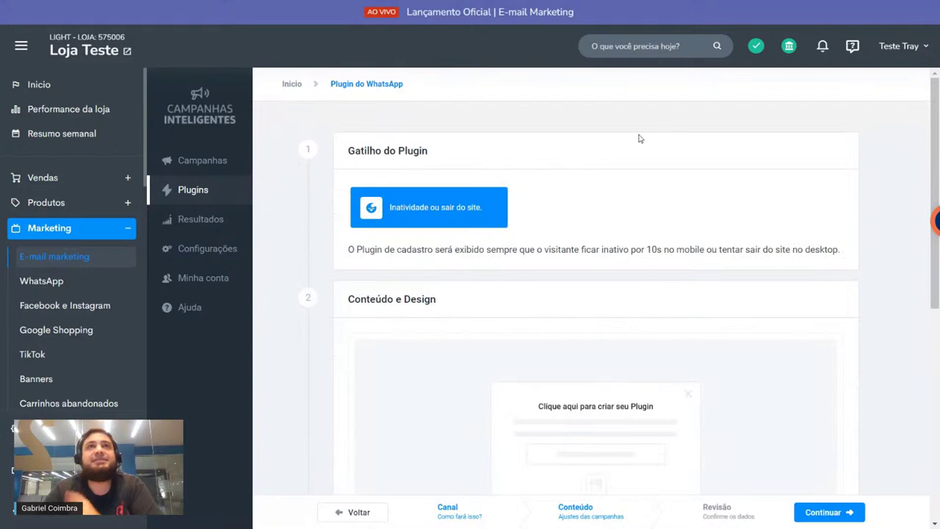
left_click_drag(346, 154, 483, 154)
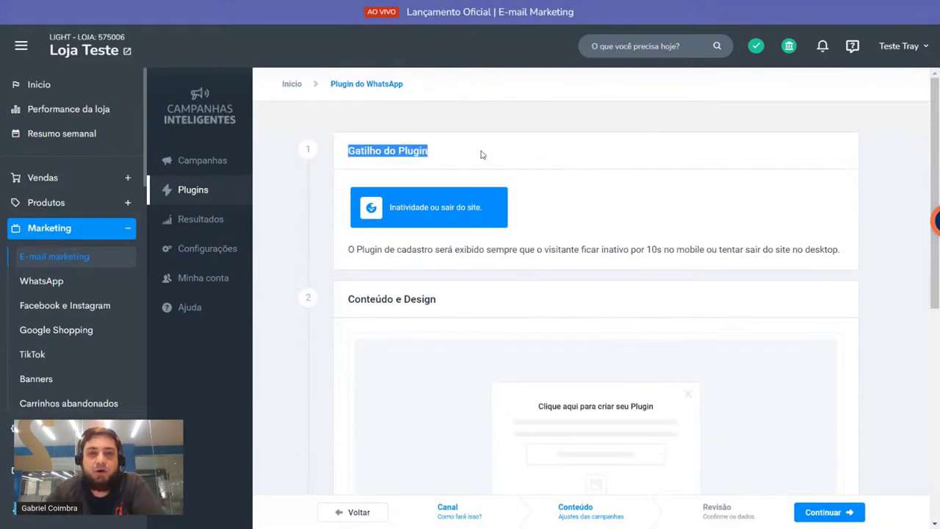
left_click(400, 250)
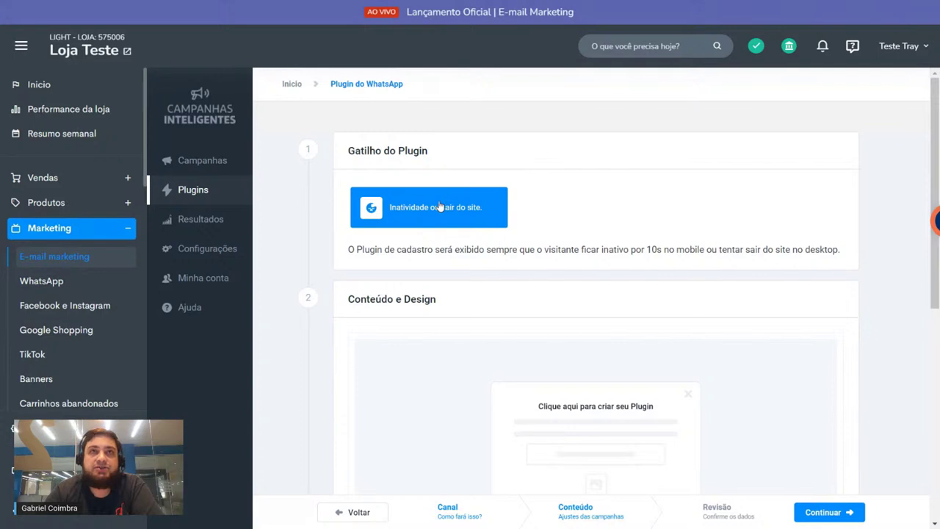
scroll(439, 208, "down", 3)
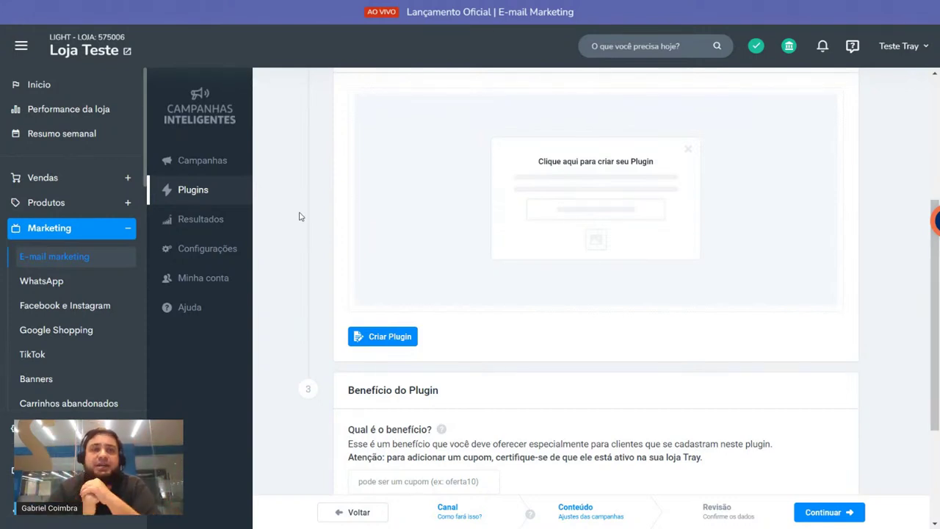
Step: Change the pop-up title to 'Que tal R$10 de desconto na sua compra?'
left_click(519, 222)
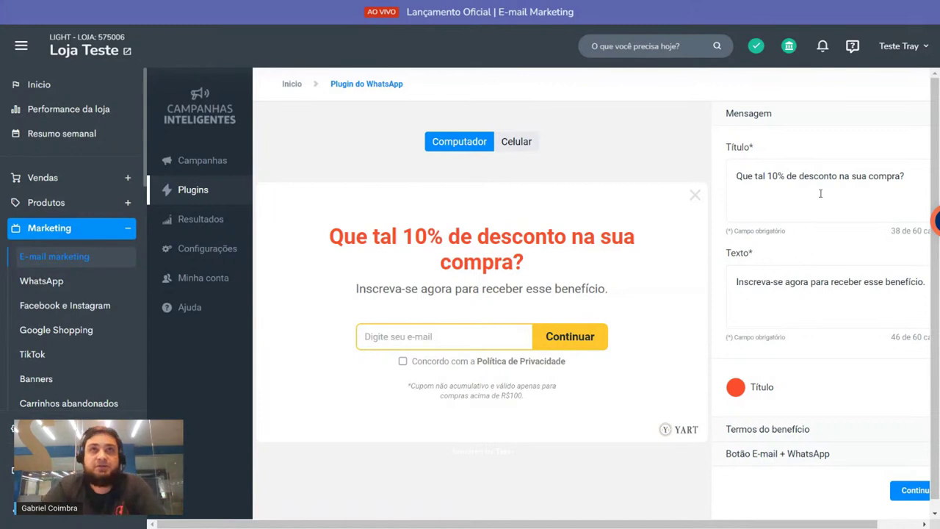
triple_click(820, 193)
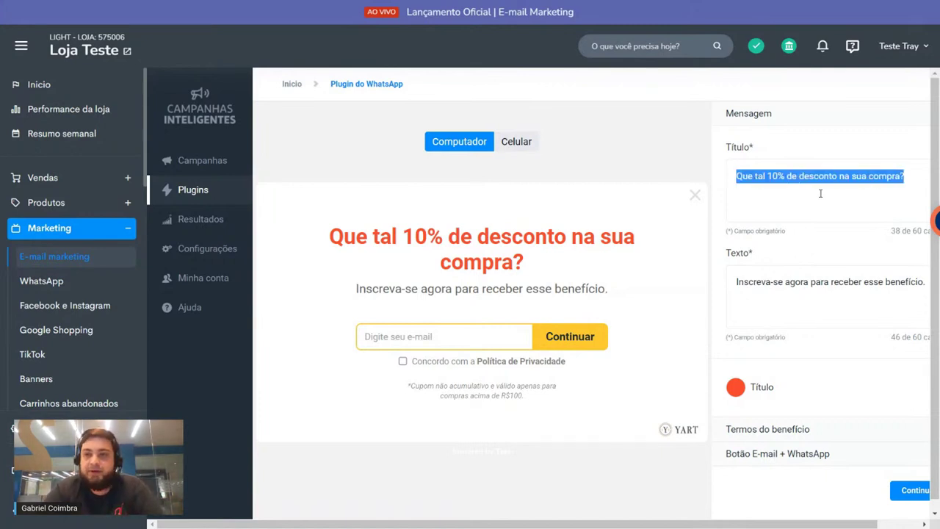
left_click(819, 176)
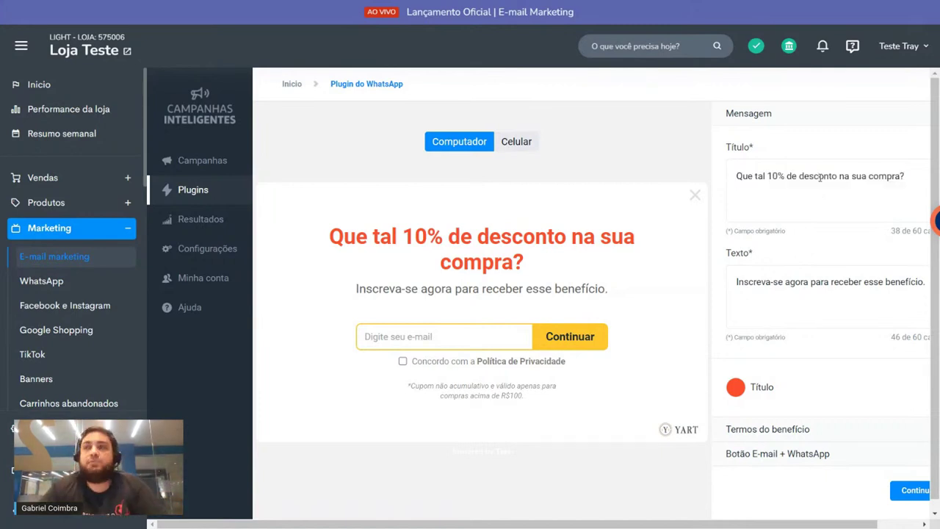
left_click_drag(728, 148, 751, 150)
left_click(755, 176)
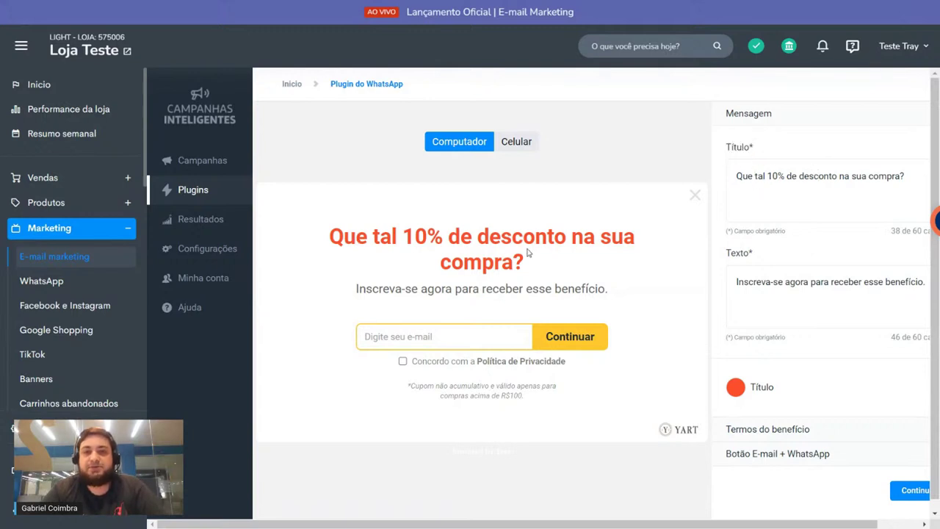
left_click_drag(779, 177, 772, 177)
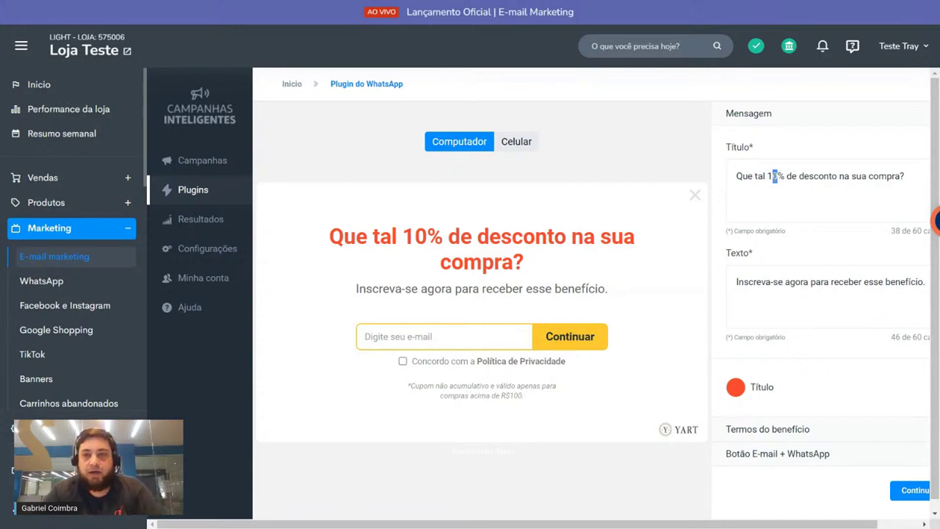
type("5")
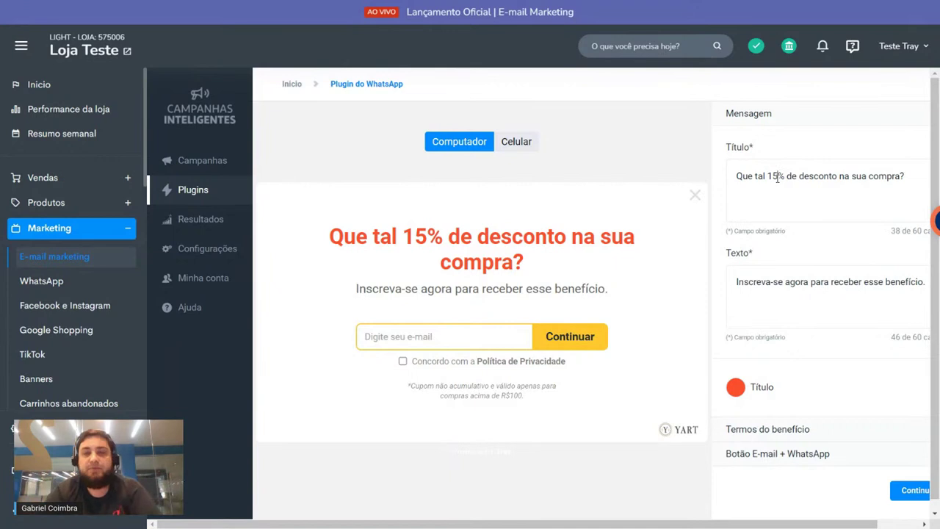
left_click_drag(768, 177, 771, 176)
key("BackSpace")
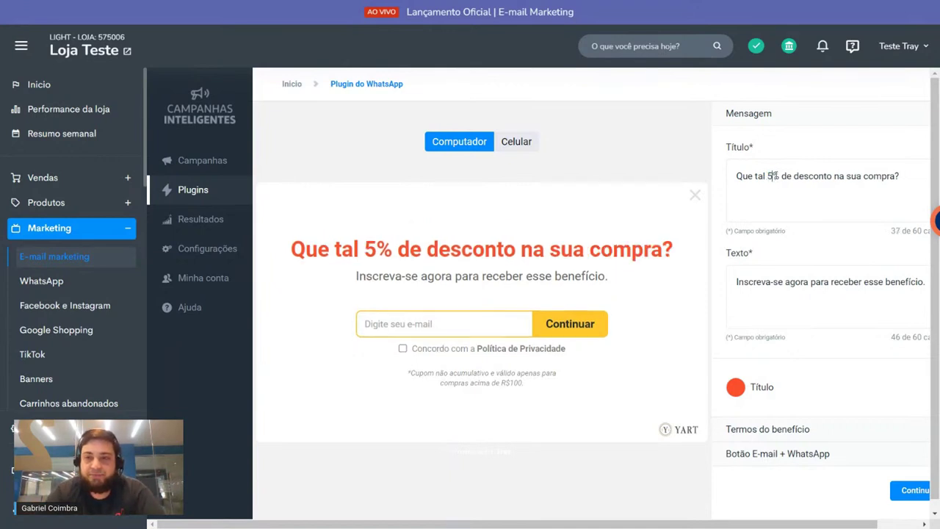
left_click(777, 176)
type("0")
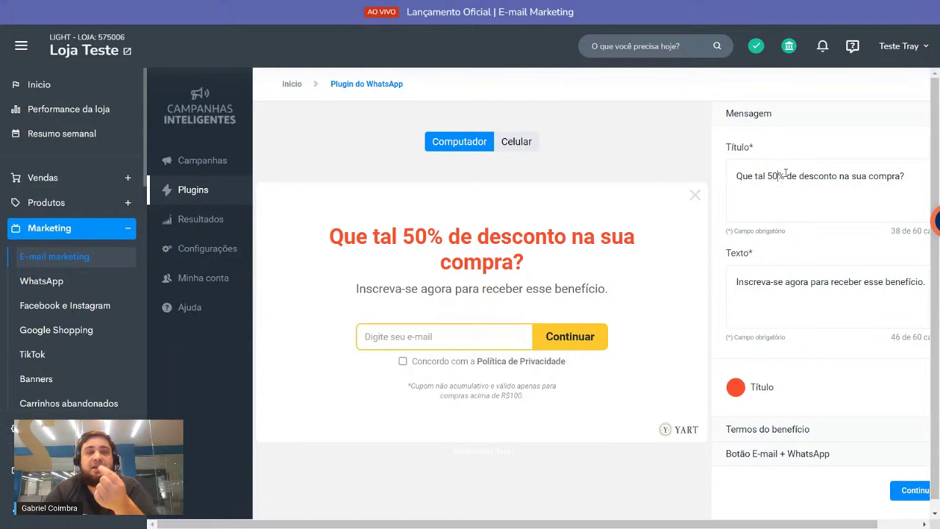
left_click_drag(786, 174, 768, 176)
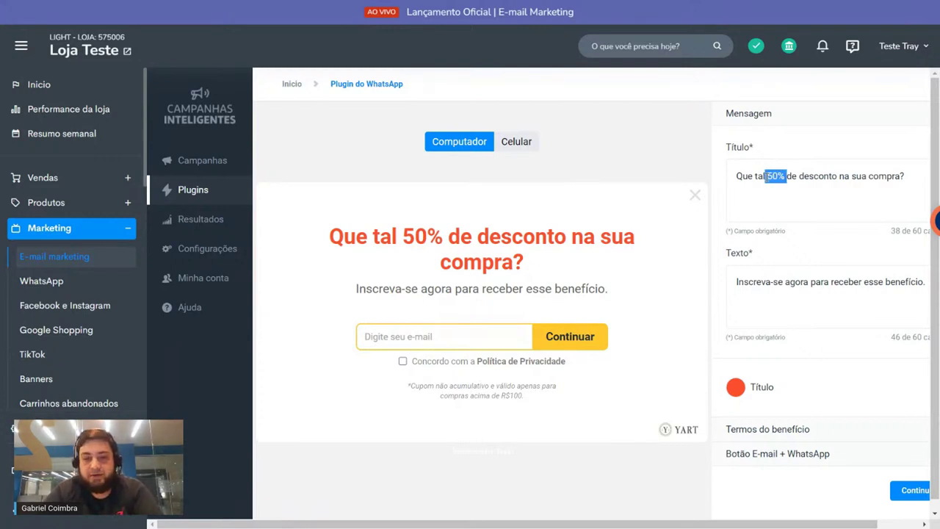
type("R$10")
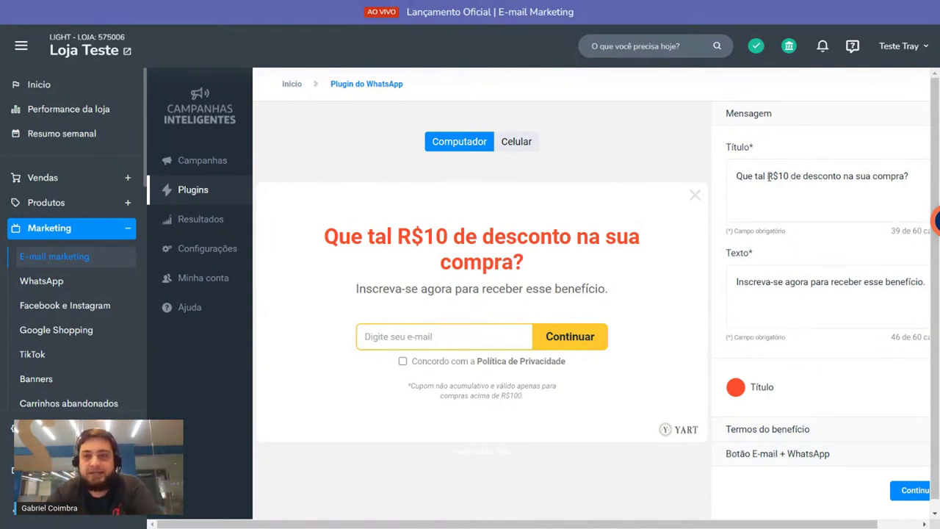
left_click_drag(795, 180, 907, 165)
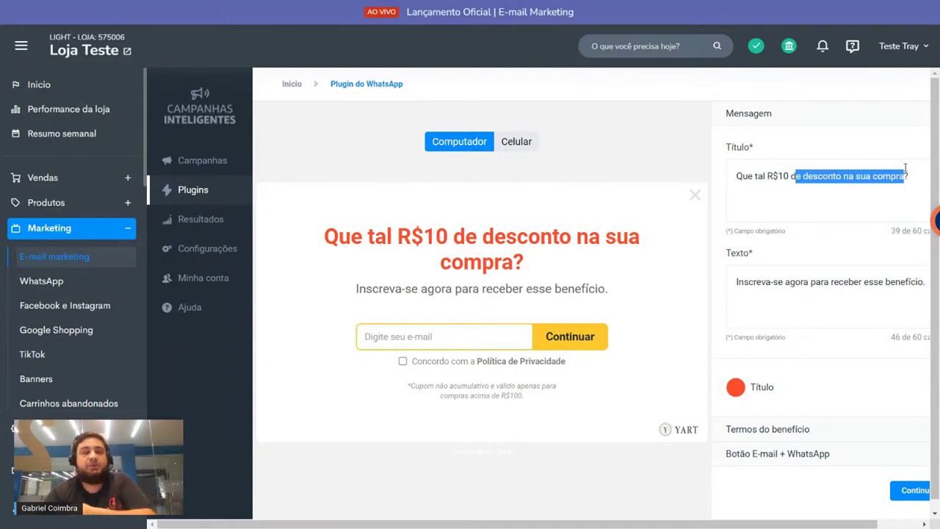
left_click(896, 176)
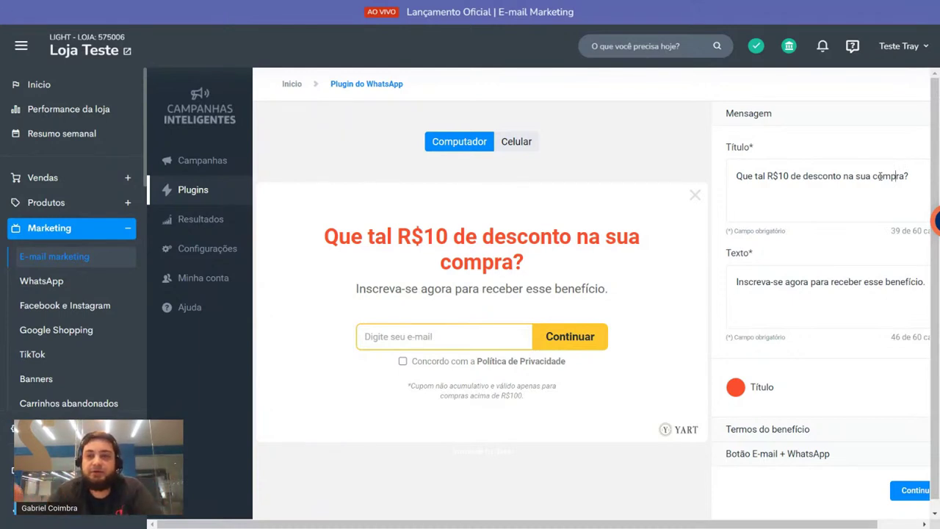
Step: Replace 'benefício' with 'cupom de desconto' in the pop-up body text
triple_click(765, 282)
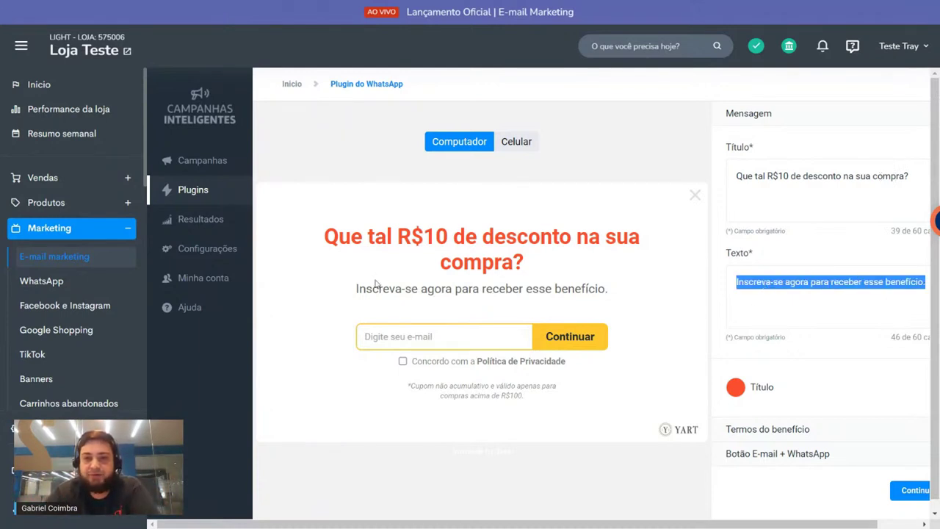
double_click(900, 282)
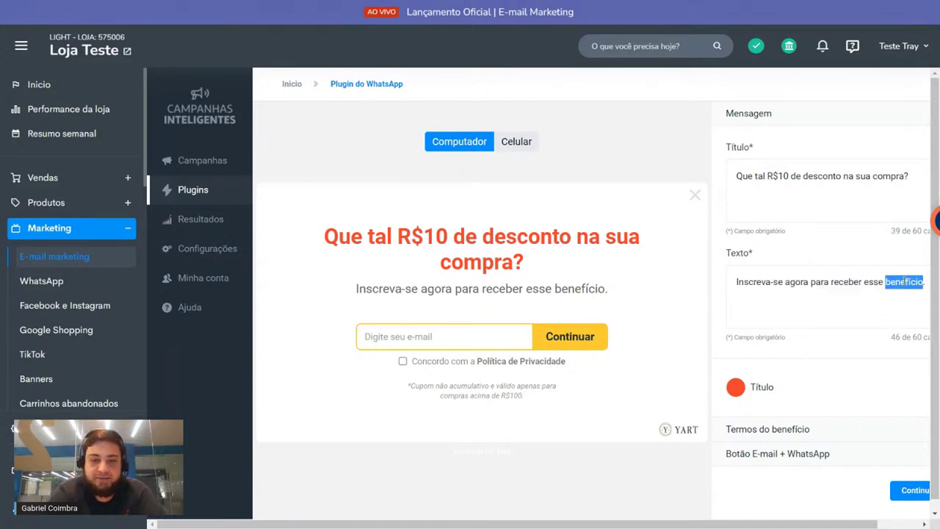
key("BackSpace")
type("cupom ")
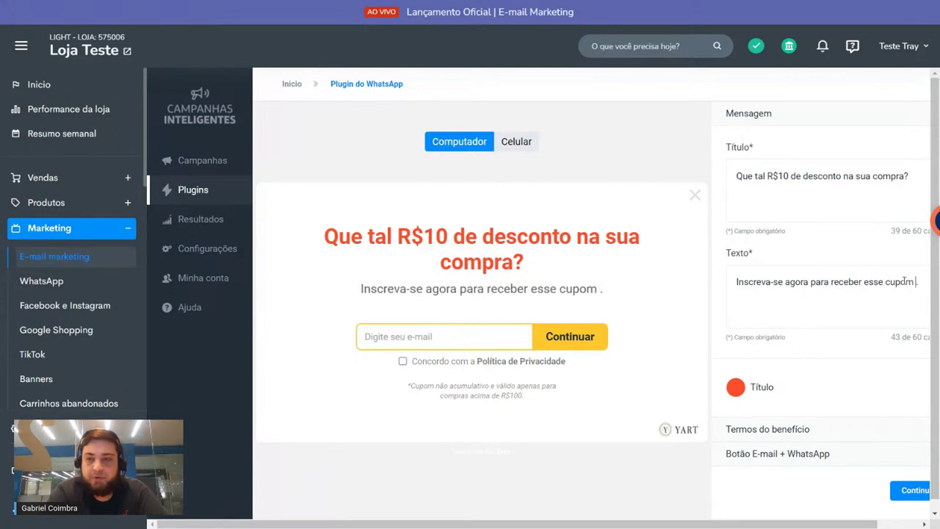
type("de desconto")
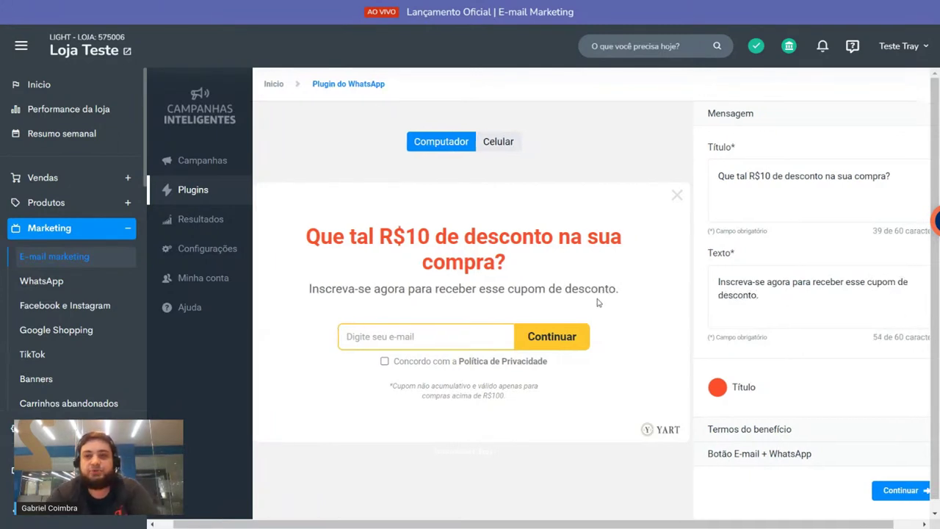
Step: Try yellow and blue for the pop-up title colour, settling on white
left_click(718, 387)
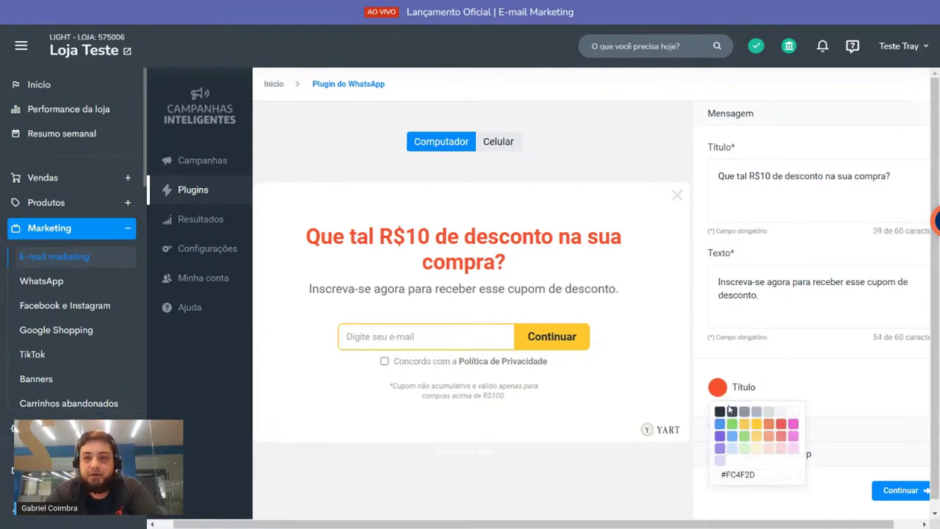
left_click(756, 424)
left_click(724, 428)
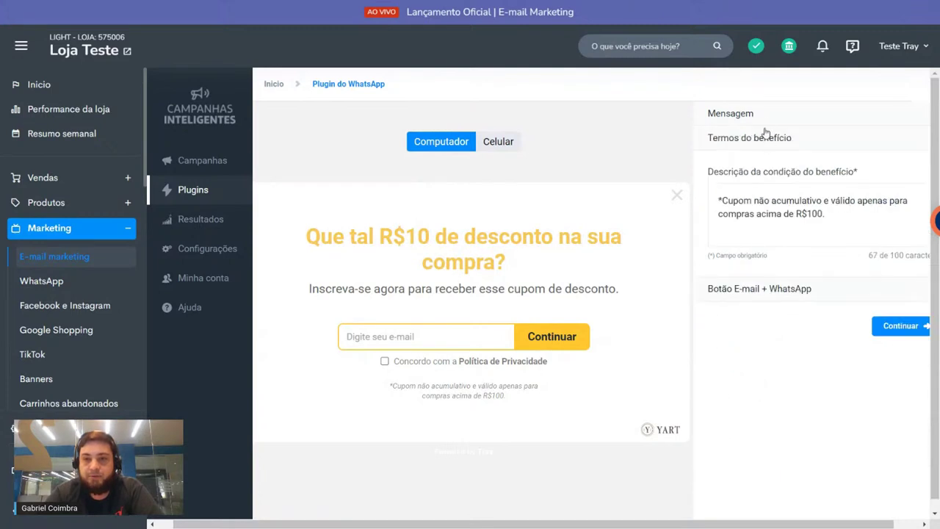
left_click(761, 118)
left_click(717, 387)
left_click(720, 425)
left_click(793, 411)
left_click(628, 133)
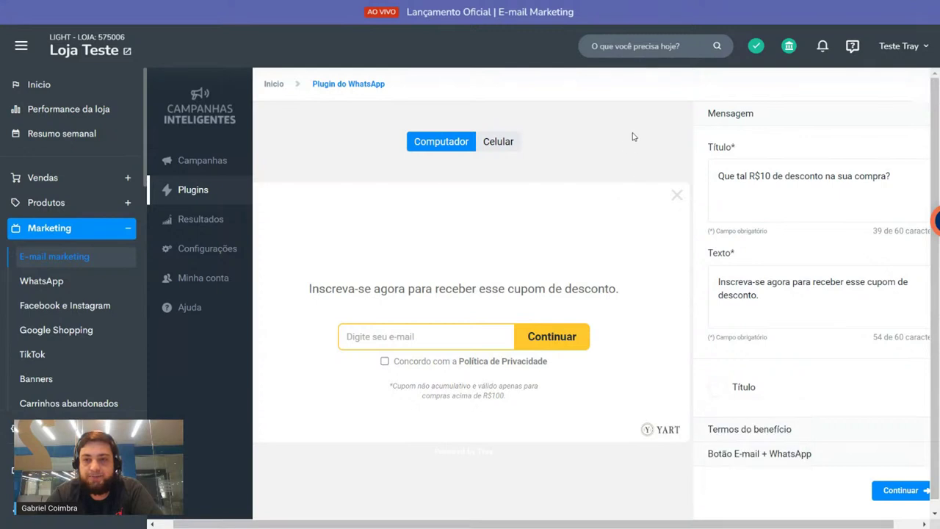
left_click_drag(594, 524, 628, 526)
Step: Collapse the Mensagem settings and expand the Termos do benefício description
left_click(910, 116)
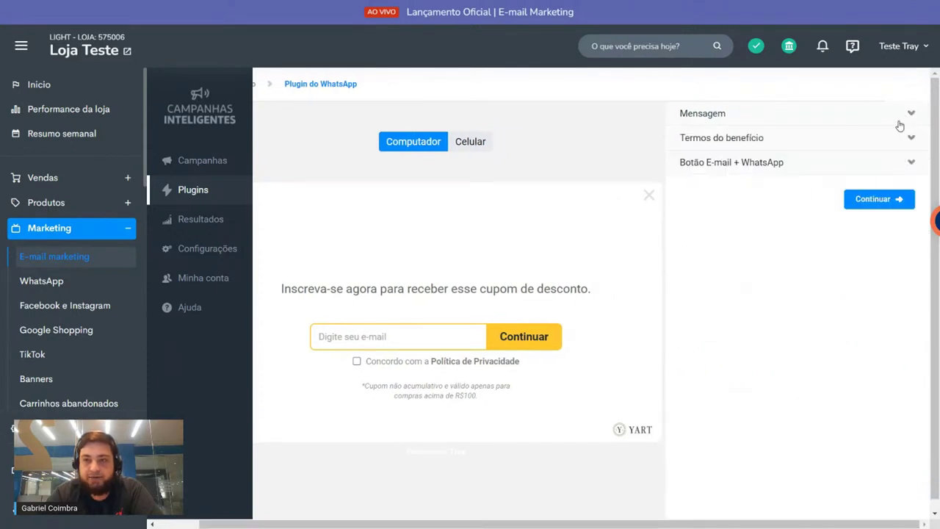
left_click(697, 140)
left_click_drag(658, 526, 655, 516)
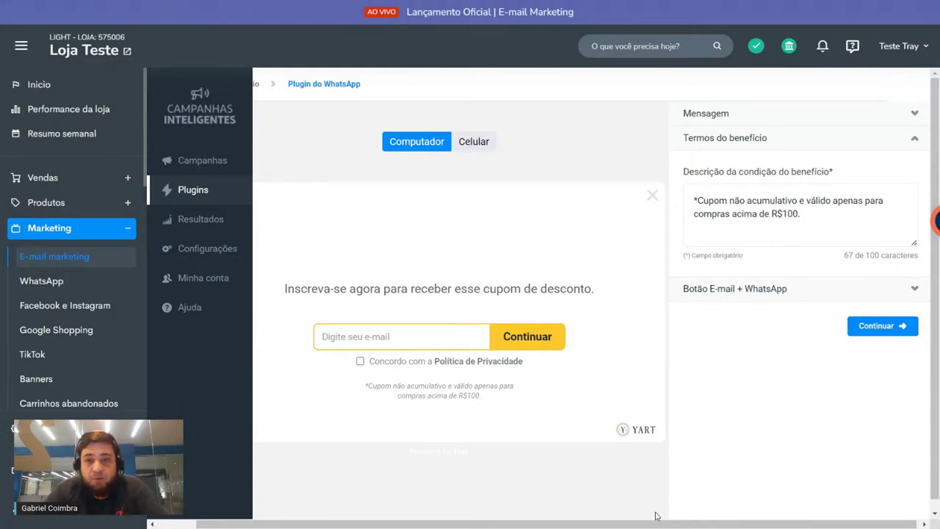
Step: Rewrite the text after 'acumulativo' to 'somente é valido para compras acima de R$500'
left_click_drag(777, 213, 881, 200)
left_click_drag(697, 213, 713, 197)
left_click_drag(800, 214, 798, 200)
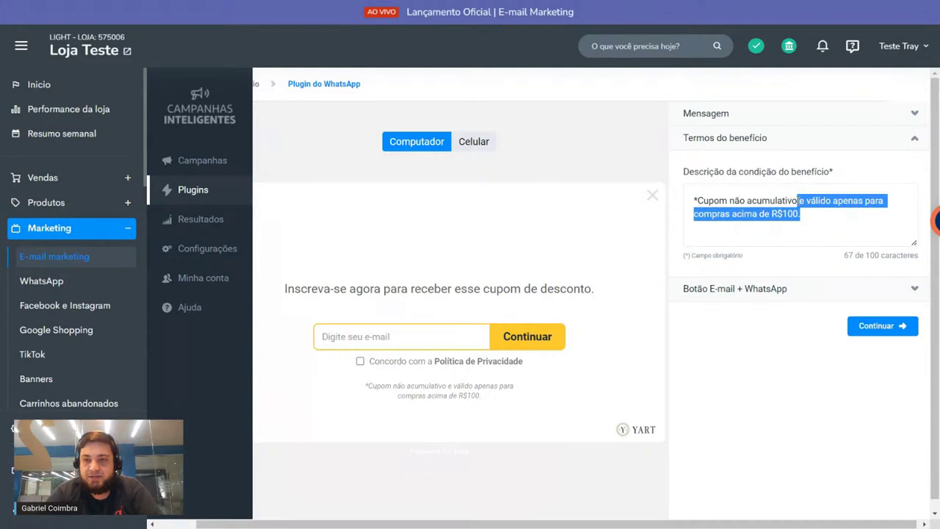
key("BackSpace")
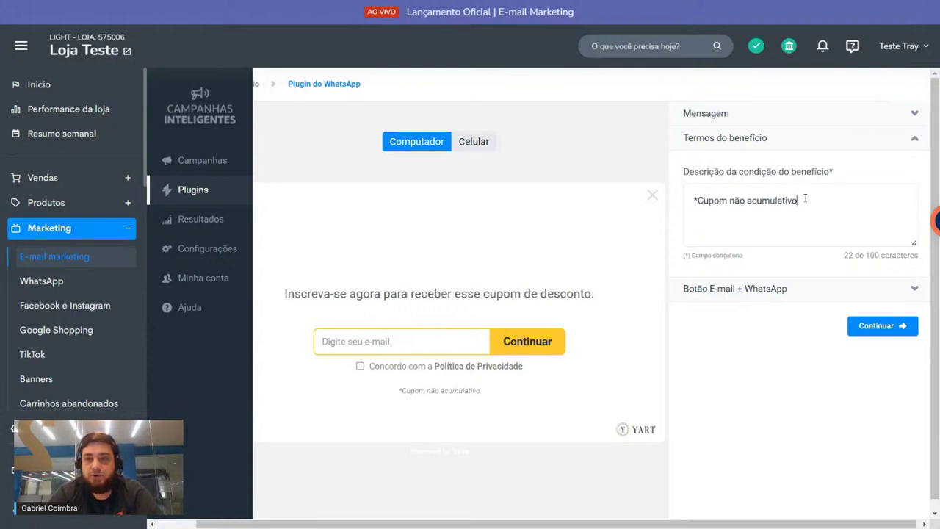
type("somente é")
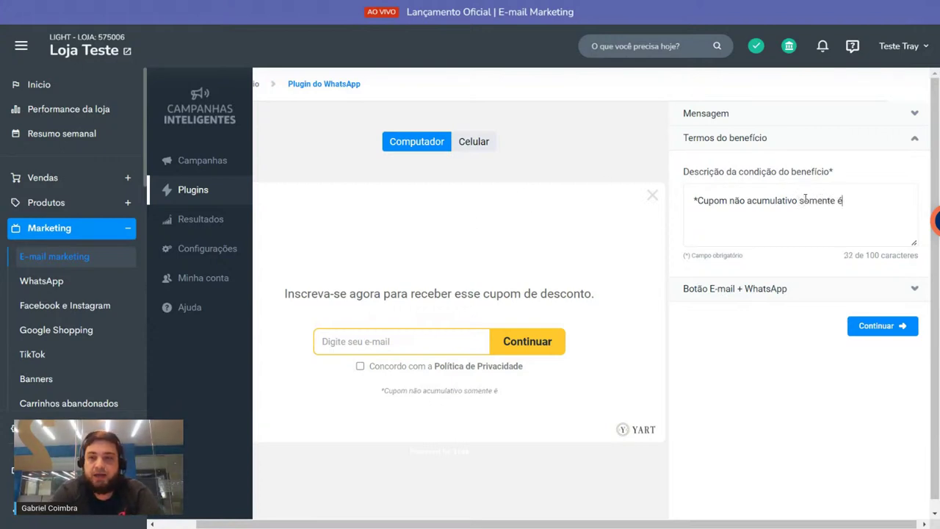
type(" validdo")
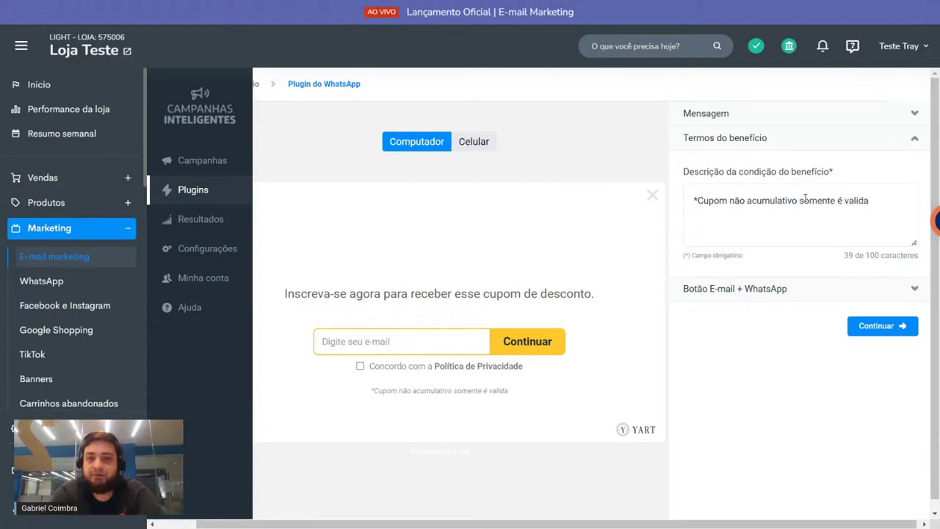
key("BackSpace")
key("BackSpace")
key("BackSpace")
type("do para compras acima ")
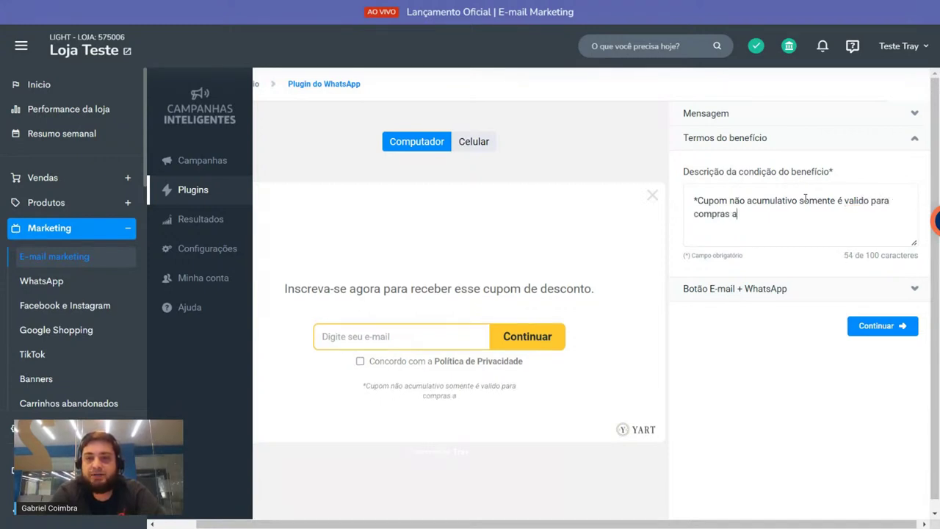
type("de R$500")
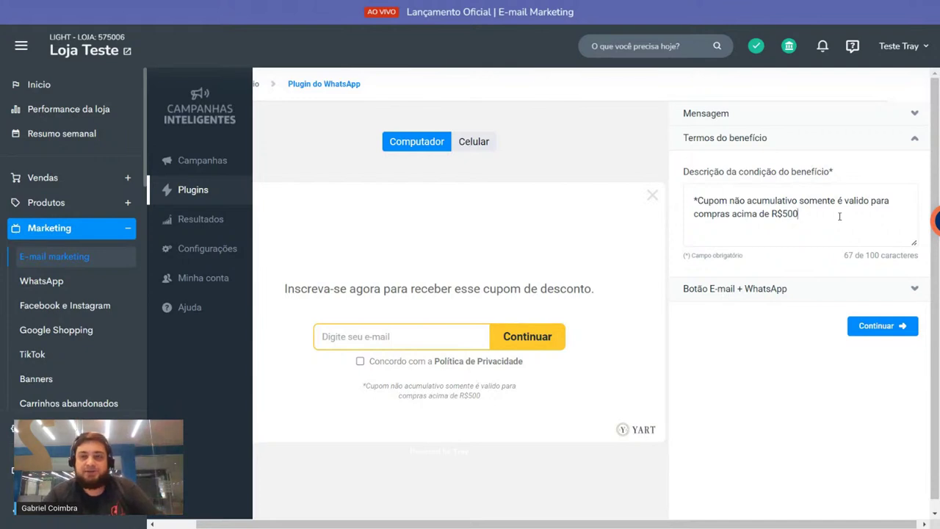
left_click_drag(839, 216, 788, 193)
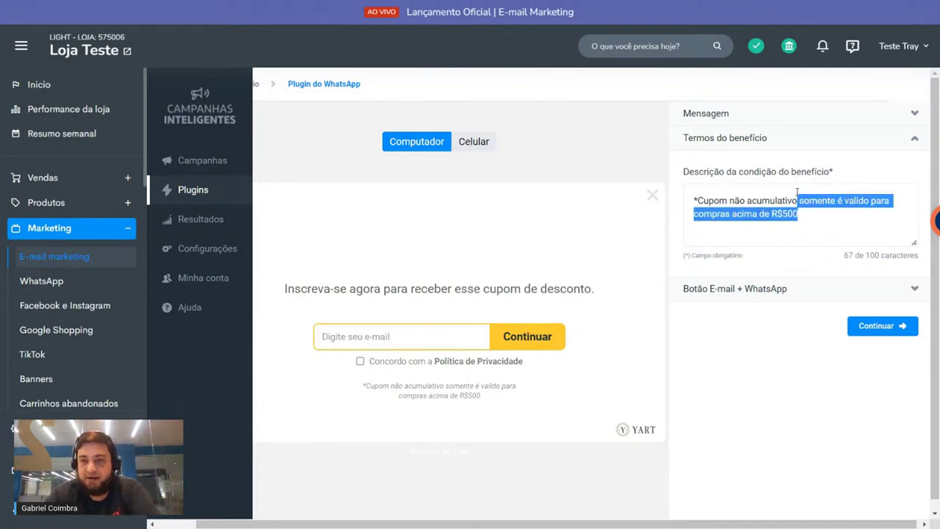
left_click(913, 138)
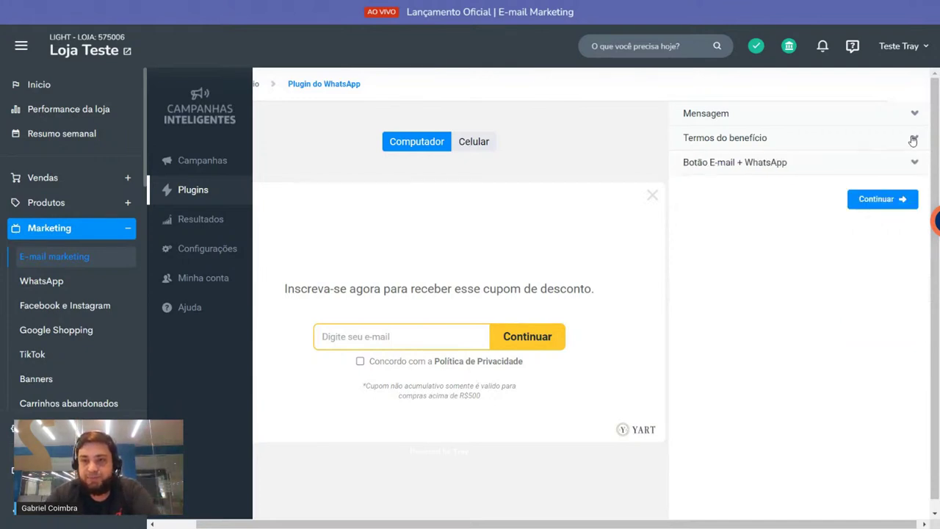
Step: Give the e-mail button blue text and a light pink fill, then preview the WhatsApp variant
left_click(805, 162)
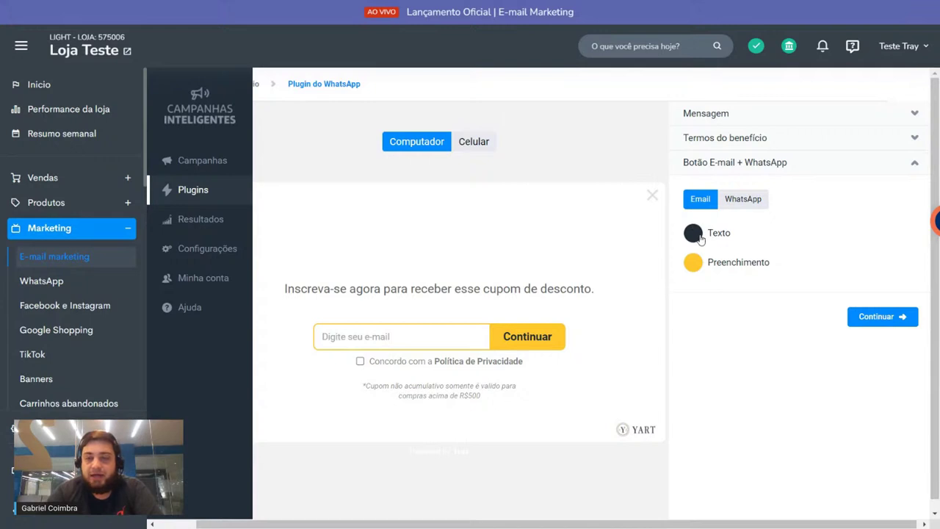
left_click(694, 241)
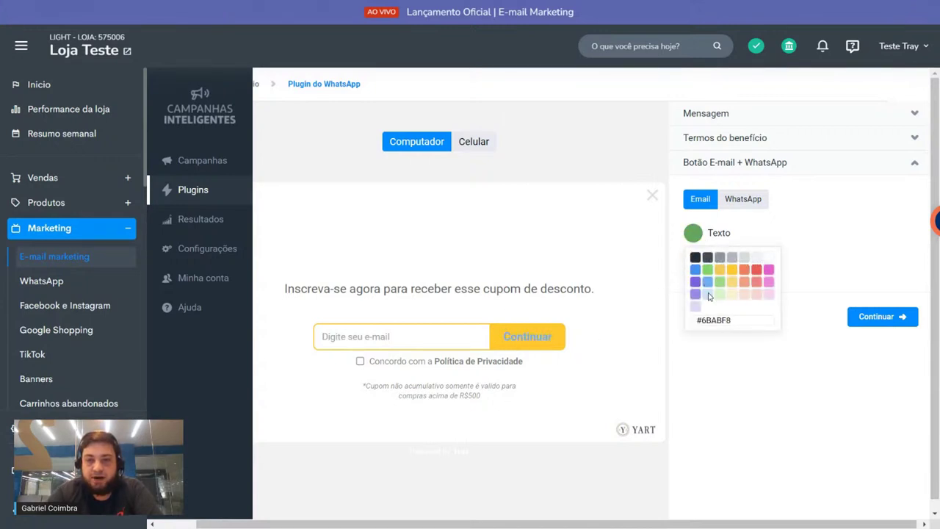
left_click_drag(702, 320, 738, 317)
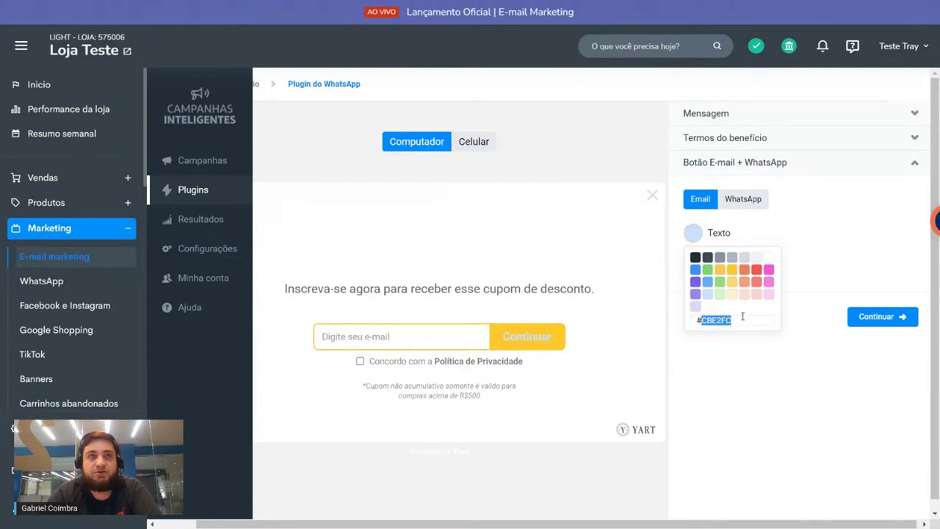
key("ctrl+v")
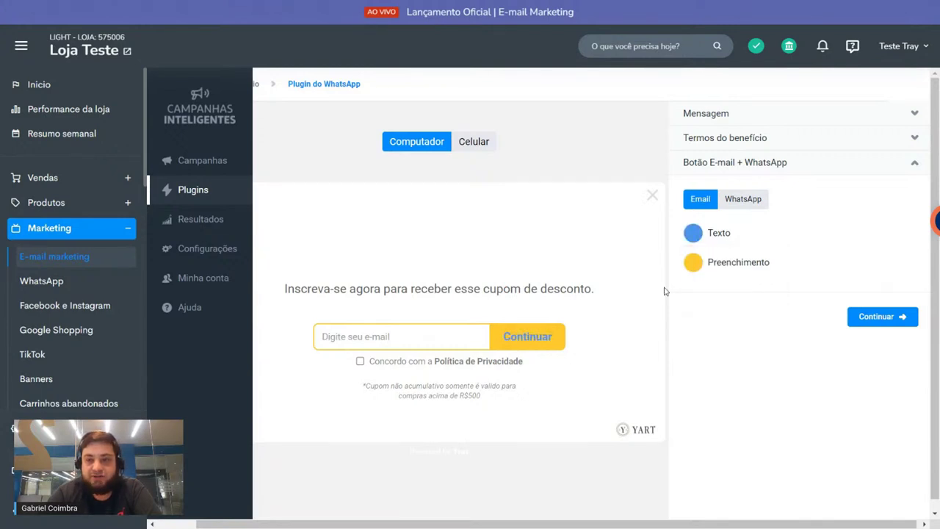
left_click(694, 266)
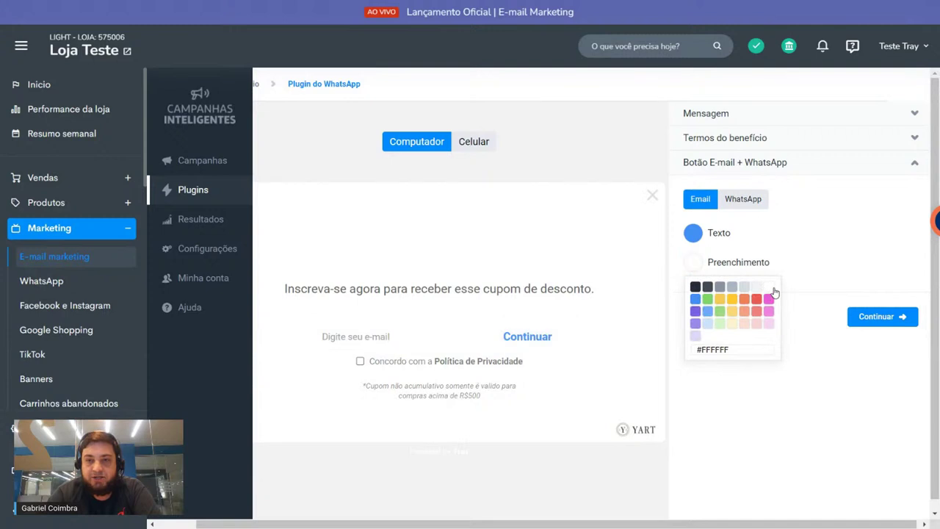
left_click(720, 287)
left_click(707, 287)
left_click(744, 324)
left_click(733, 430)
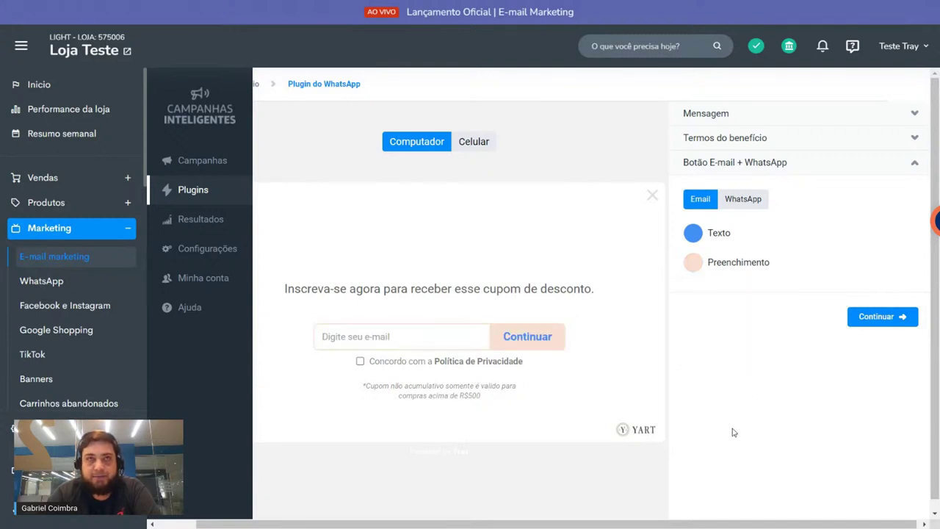
left_click(734, 201)
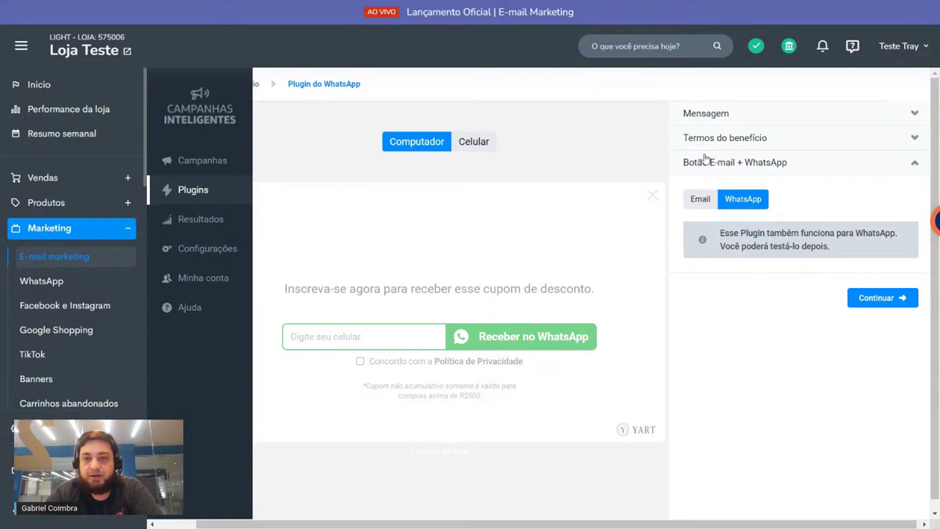
Step: Switch the pop-up preview back to the e-mail version
left_click(701, 201)
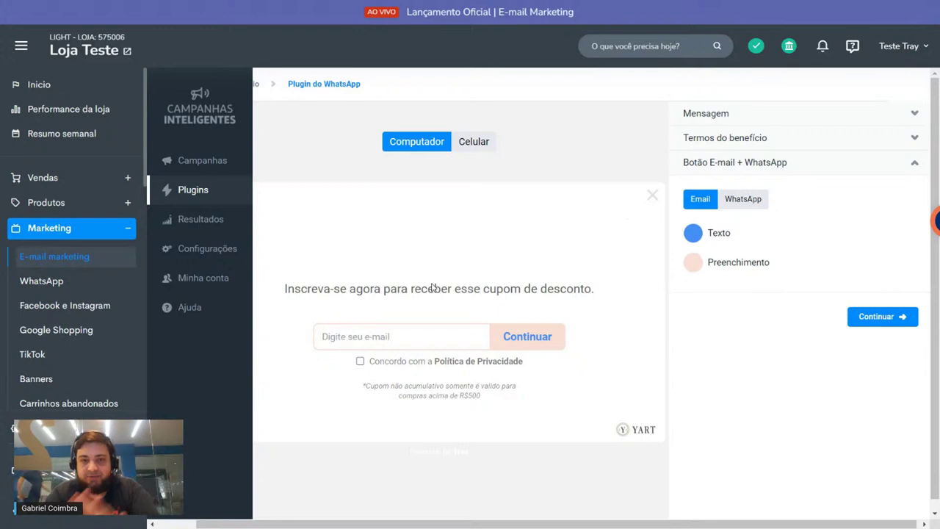
left_click(900, 318)
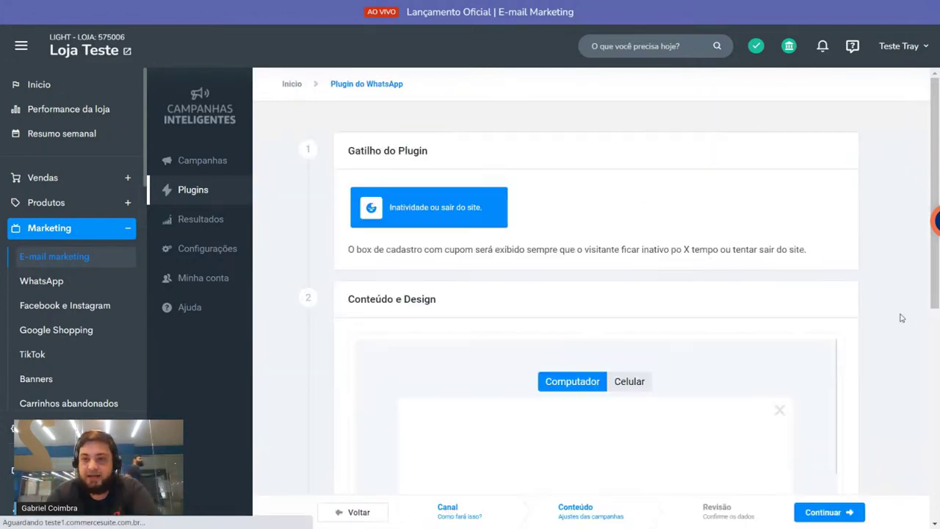
scroll(388, 189, "down", 5)
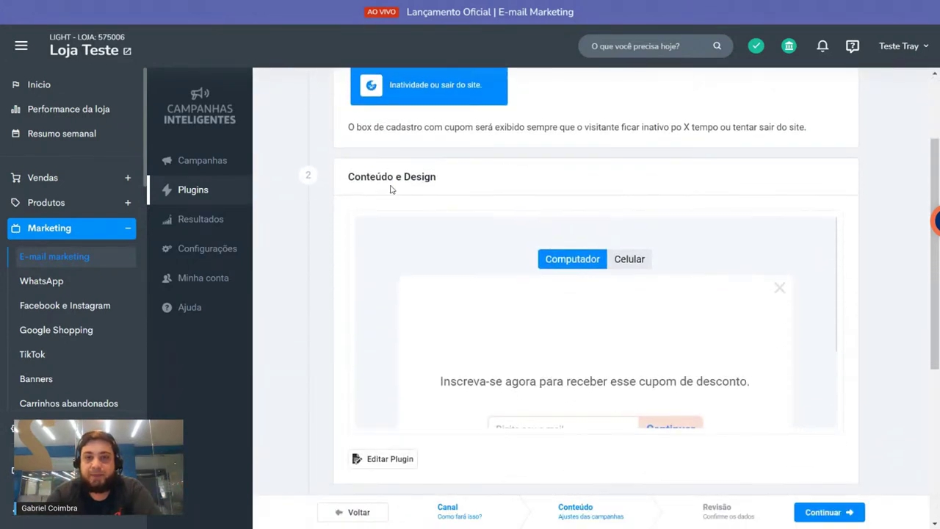
scroll(440, 155, "up", 5)
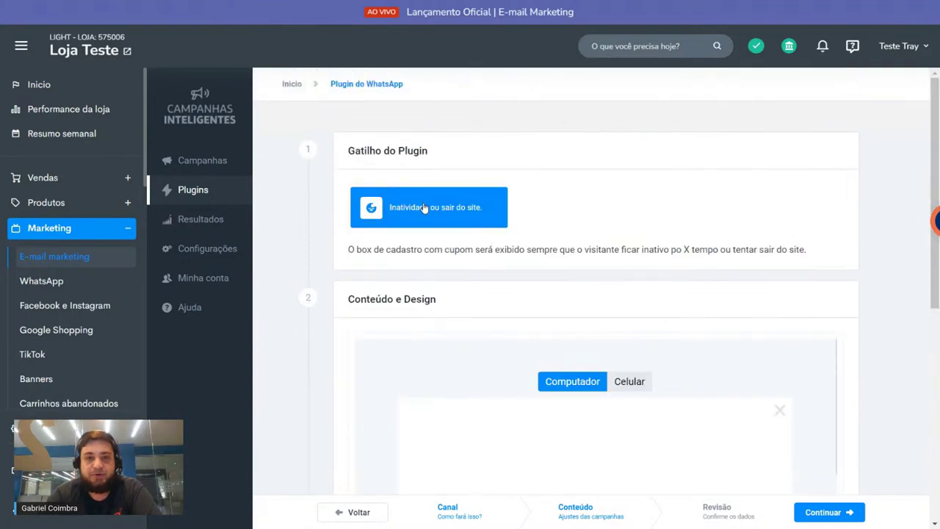
scroll(423, 207, "down", 3)
scroll(422, 207, "up", 3)
scroll(419, 208, "down", 3)
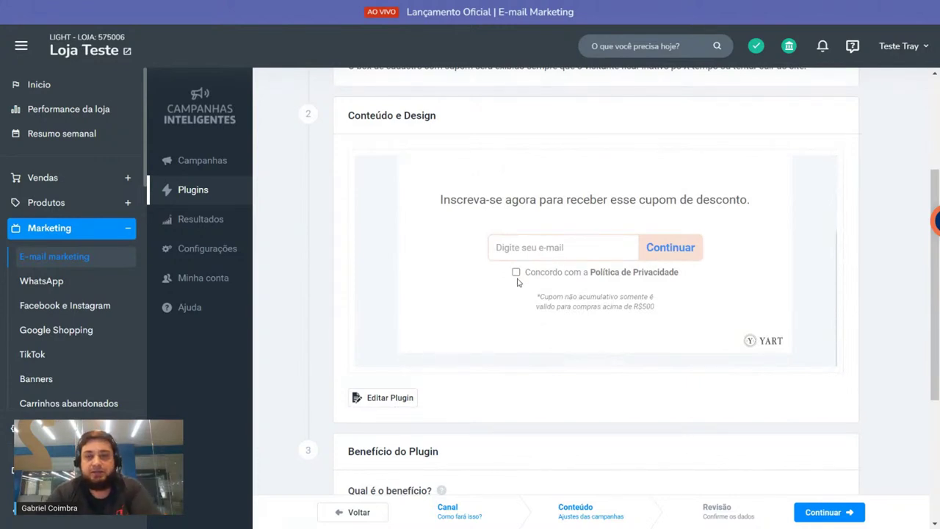
scroll(512, 277, "down", 3)
scroll(490, 262, "down", 2)
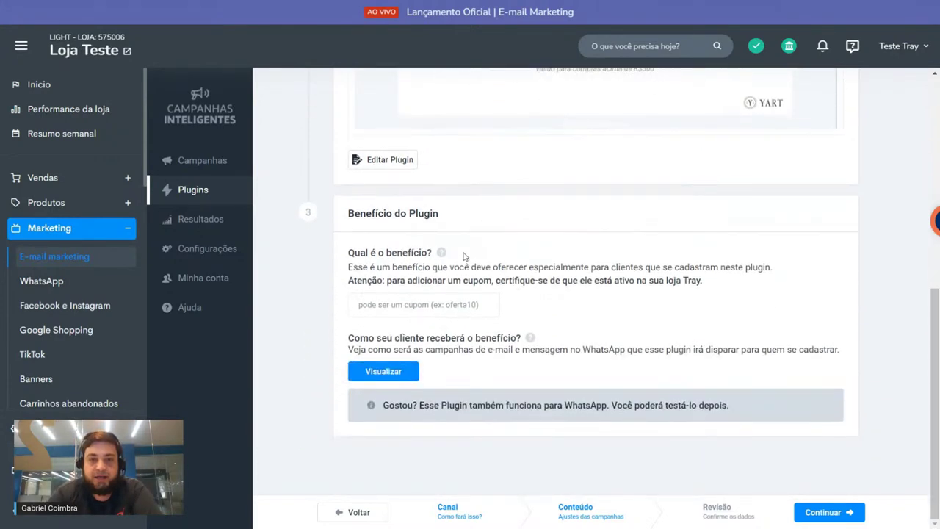
left_click_drag(348, 253, 435, 255)
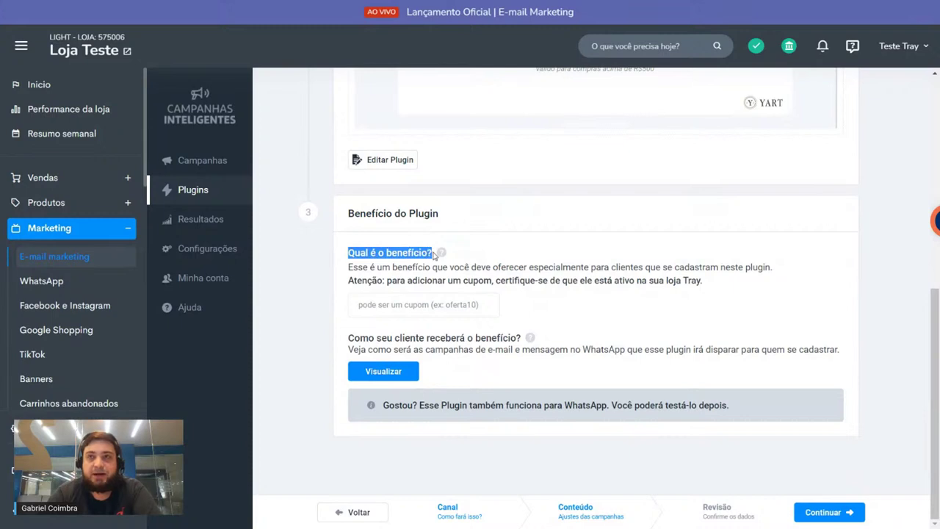
Step: Enter the coupon code COMPRA10 in the 'Qual o benefício?' field
left_click(543, 236)
left_click(417, 302)
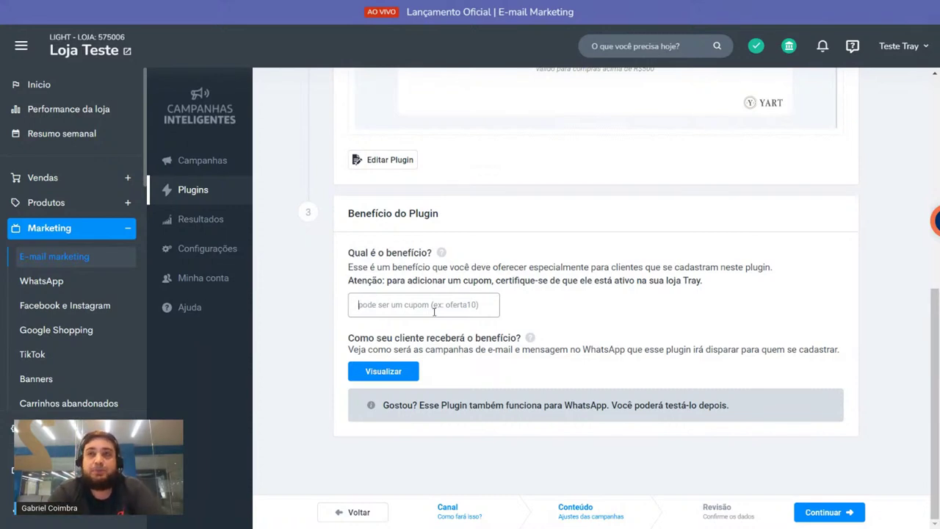
type("COMPRA")
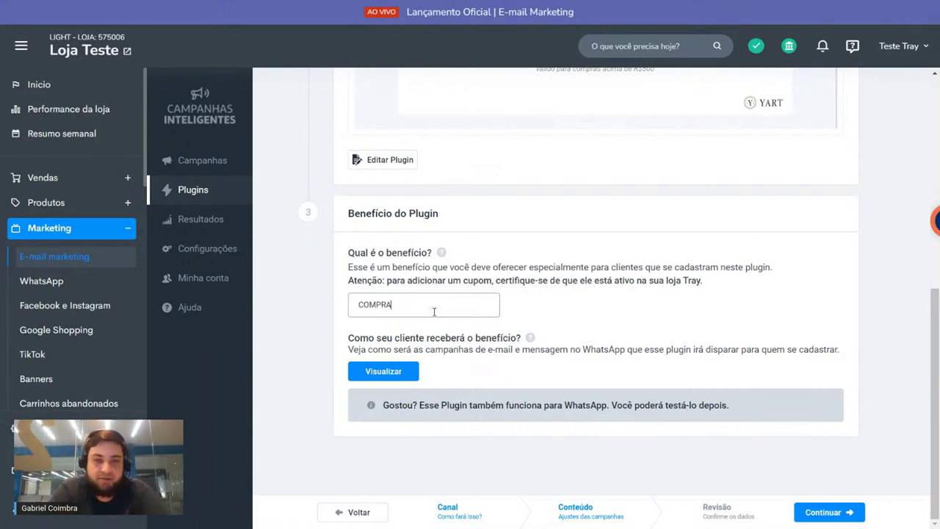
type("10")
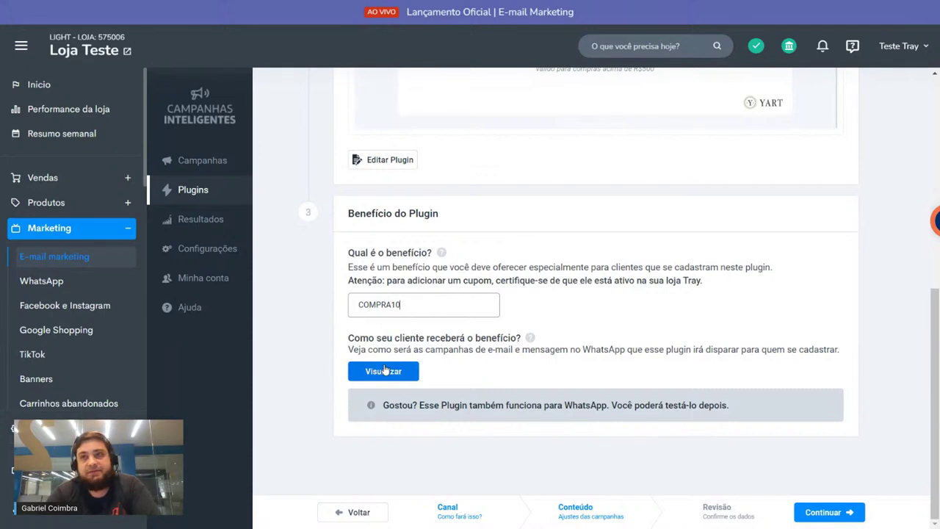
Step: Name the new plugin 'Campanha de 10' on the review step and save it
left_click(824, 511)
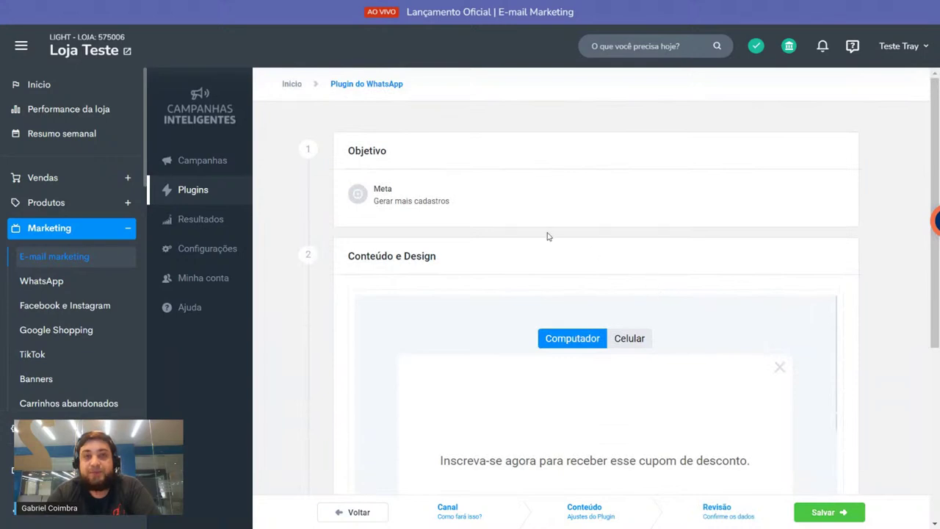
scroll(548, 236, "down", 4)
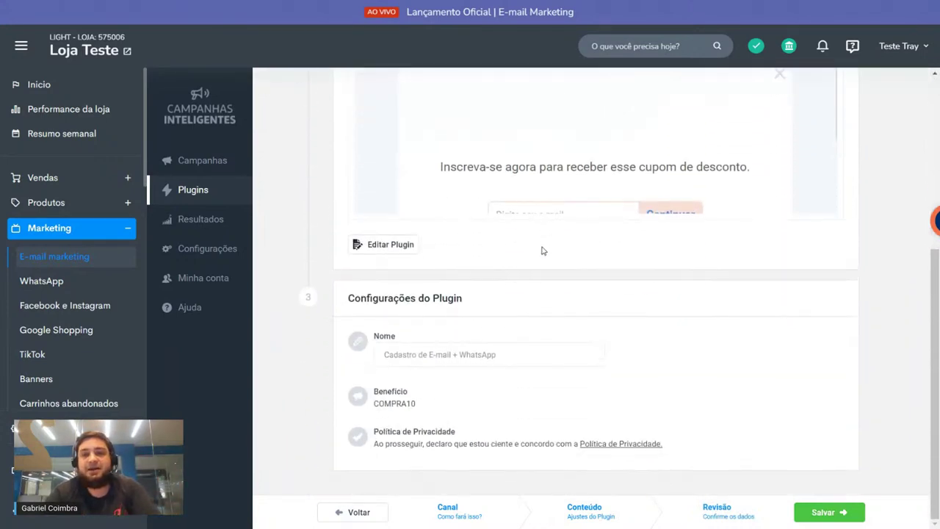
left_click_drag(368, 336, 416, 342)
left_click(426, 356)
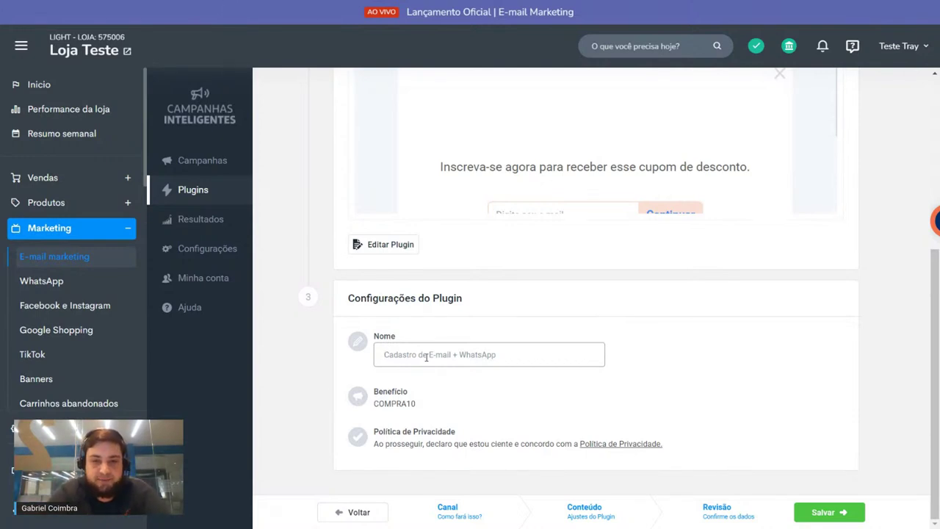
type("Campanha de 10")
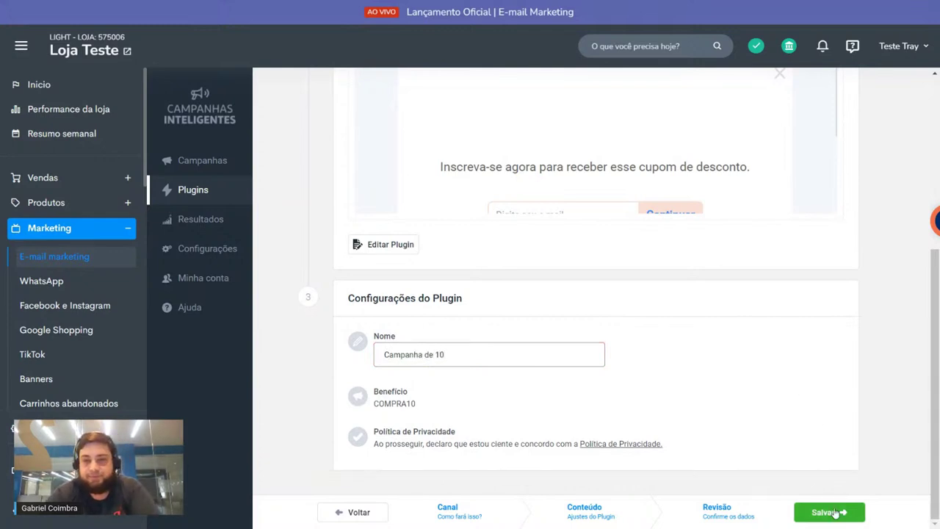
left_click(835, 514)
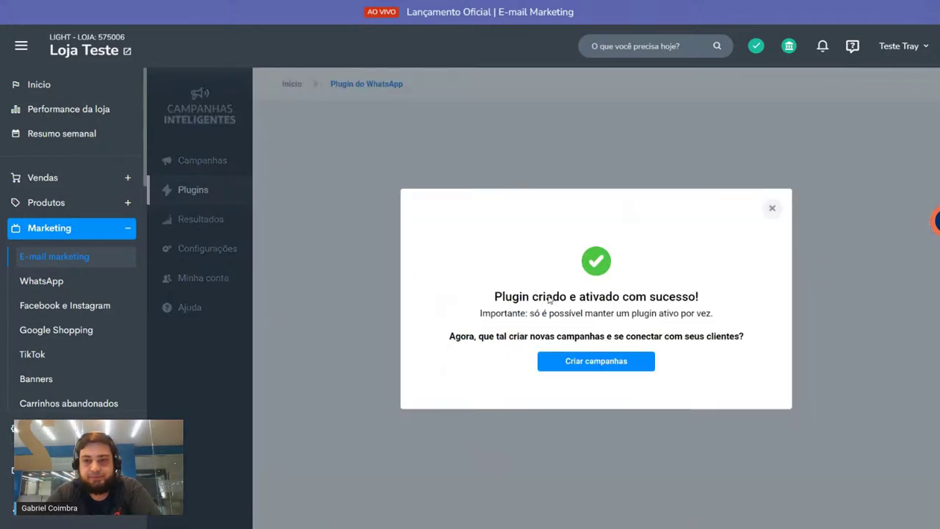
Step: Dismiss the success confirmation and check 'Campanha de 10' in the plugin list
left_click(767, 209)
scroll(444, 269, "down", 2)
left_click_drag(340, 248, 441, 252)
left_click(476, 250)
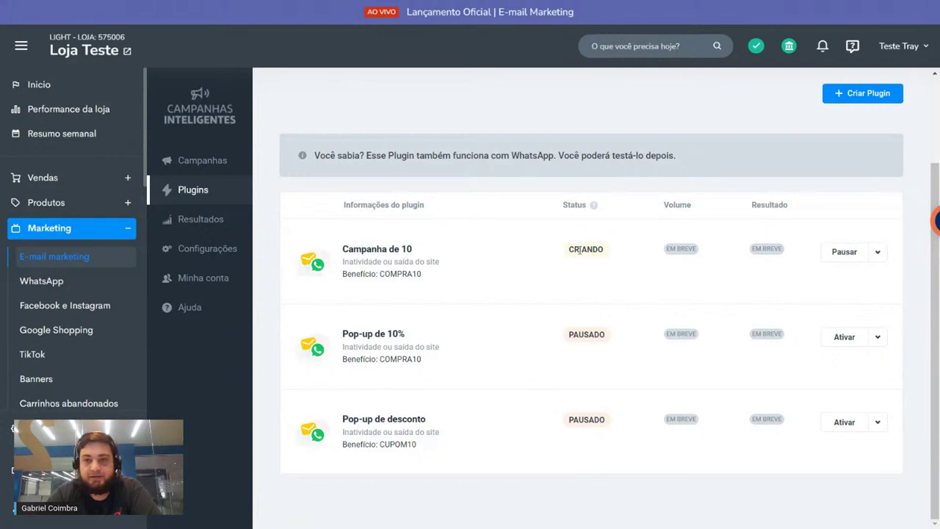
scroll(550, 220, "up", 1)
scroll(556, 155, "up", 1)
scroll(562, 203, "down", 2)
mouse_move(566, 198)
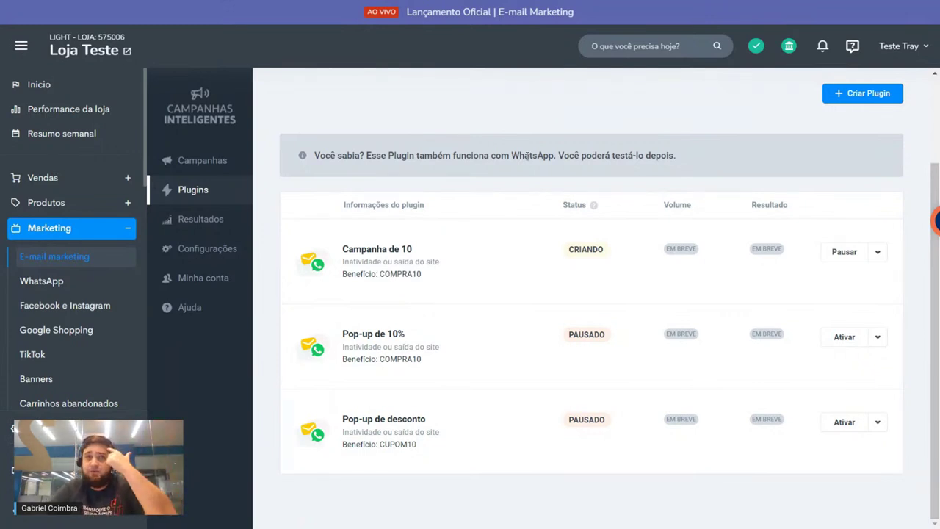
scroll(881, 250, "up", 2)
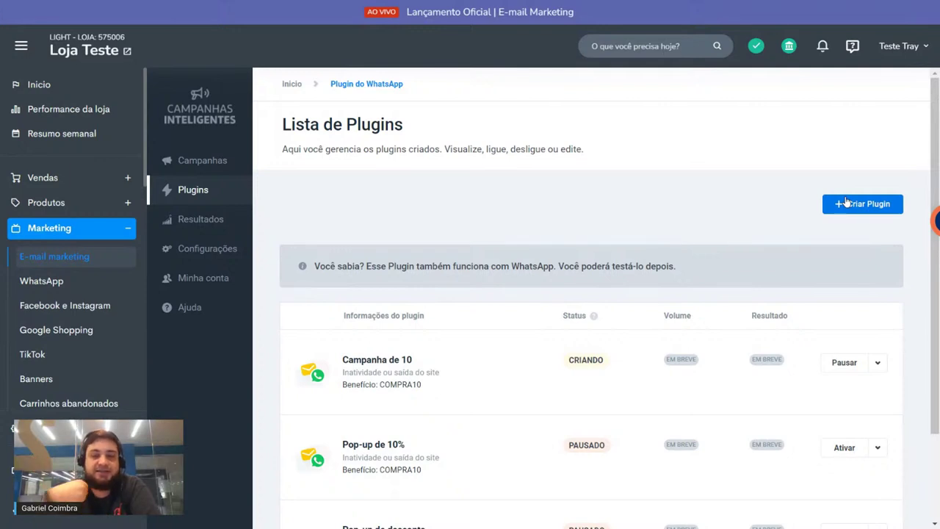
left_click_drag(343, 360, 432, 356)
scroll(518, 281, "down", 1)
left_click(523, 269)
scroll(523, 268, "down", 1)
mouse_move(594, 253)
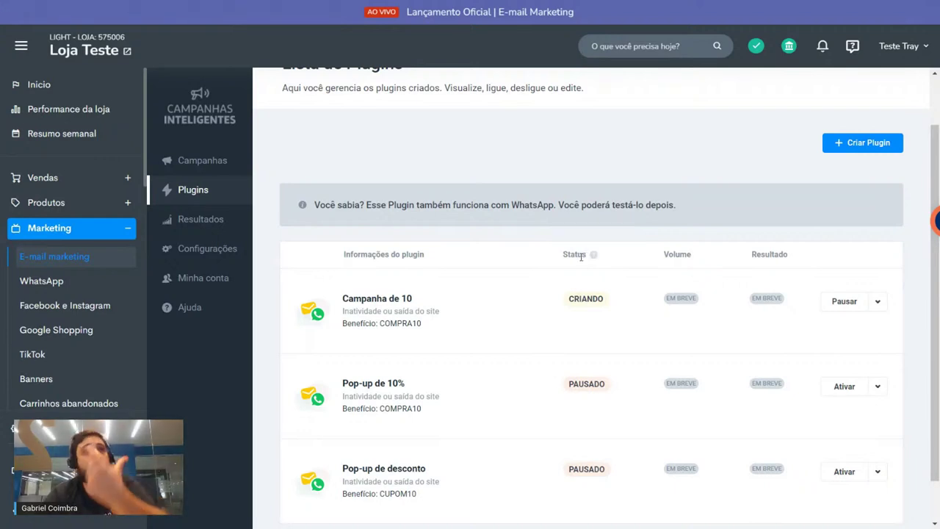
scroll(834, 409, "down", 1)
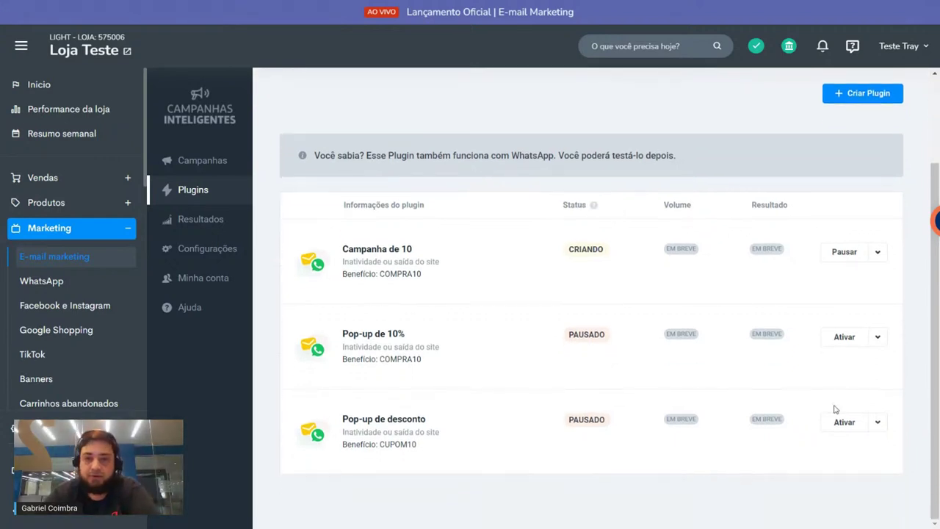
left_click(877, 252)
left_click(884, 343)
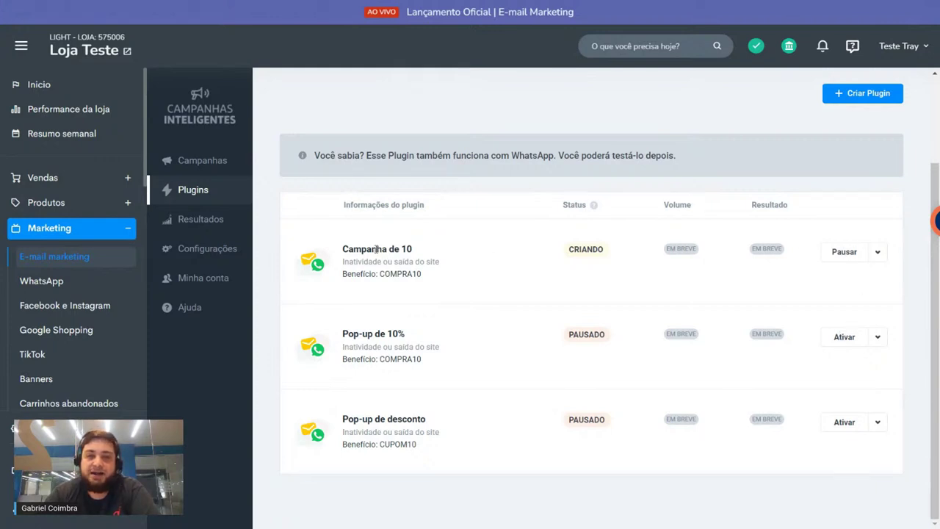
left_click_drag(348, 250, 431, 263)
left_click_drag(340, 341, 412, 337)
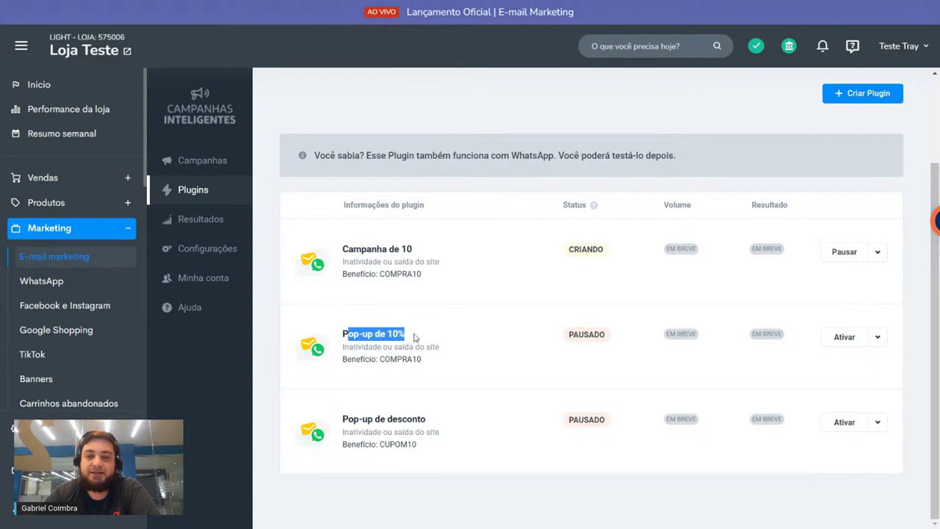
left_click(433, 330)
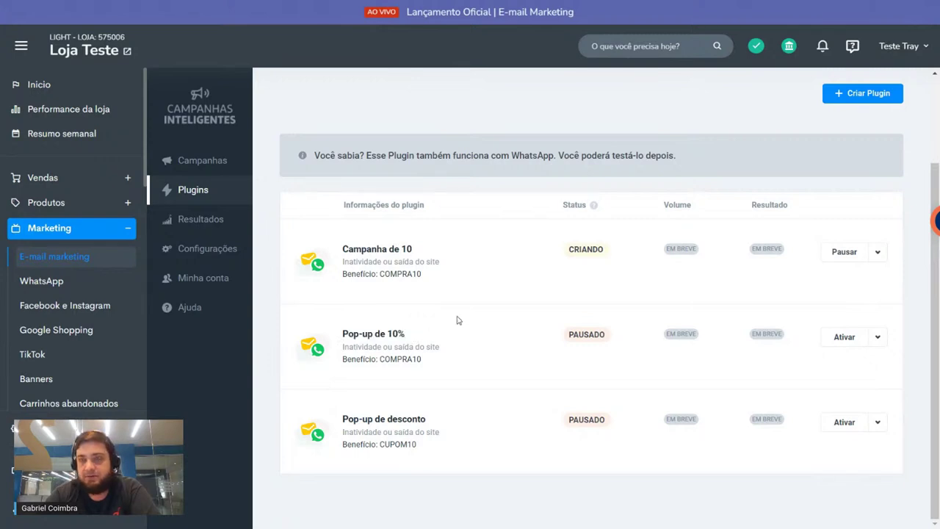
scroll(455, 320, "up", 3)
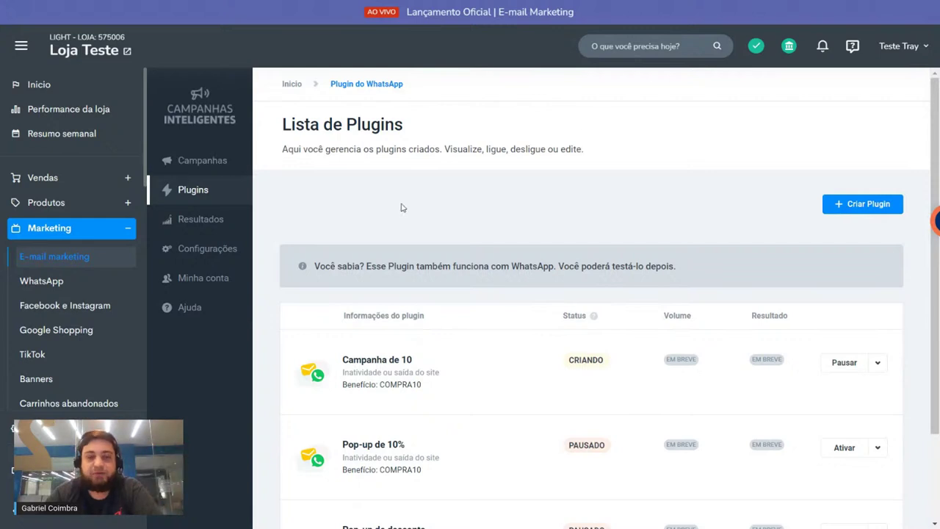
scroll(401, 208, "down", 3)
scroll(397, 345, "up", 3)
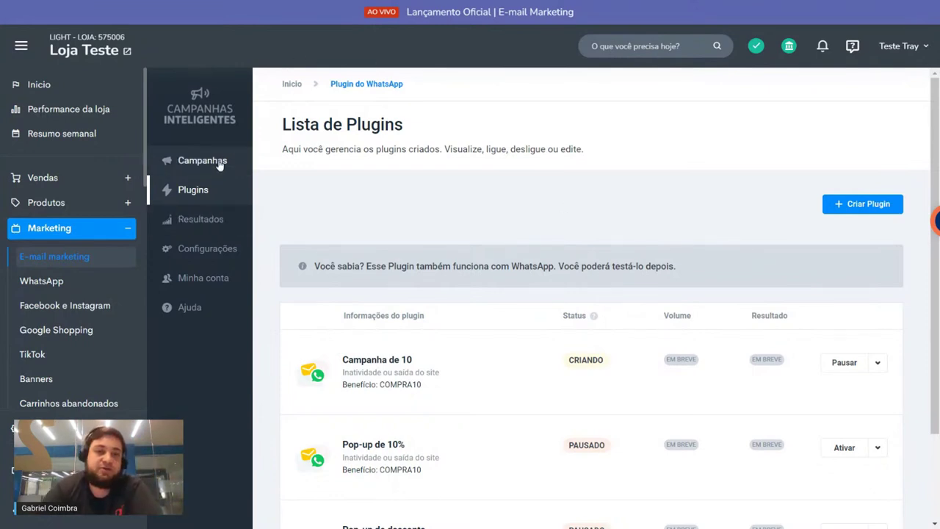
Step: Create a new campaign from Campanhas as an automatic E-mail Humanizado campaign
left_click(193, 163)
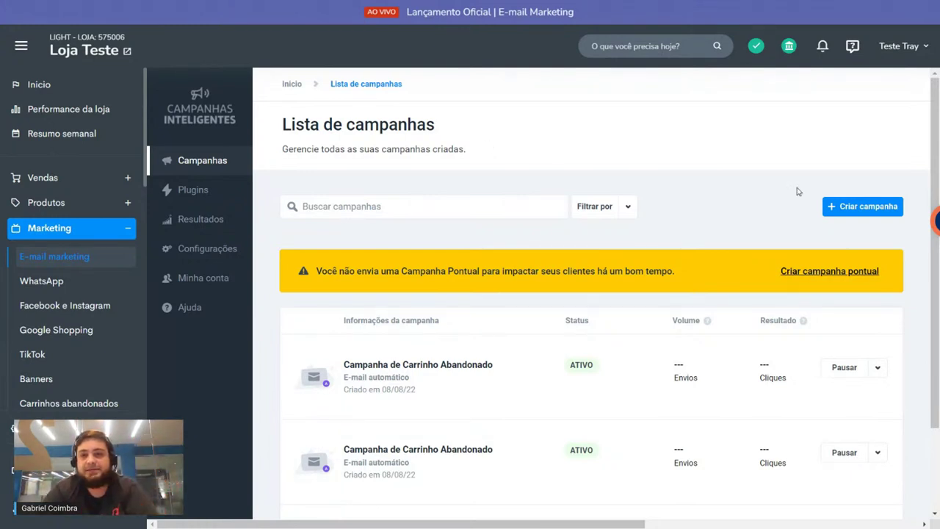
left_click(851, 212)
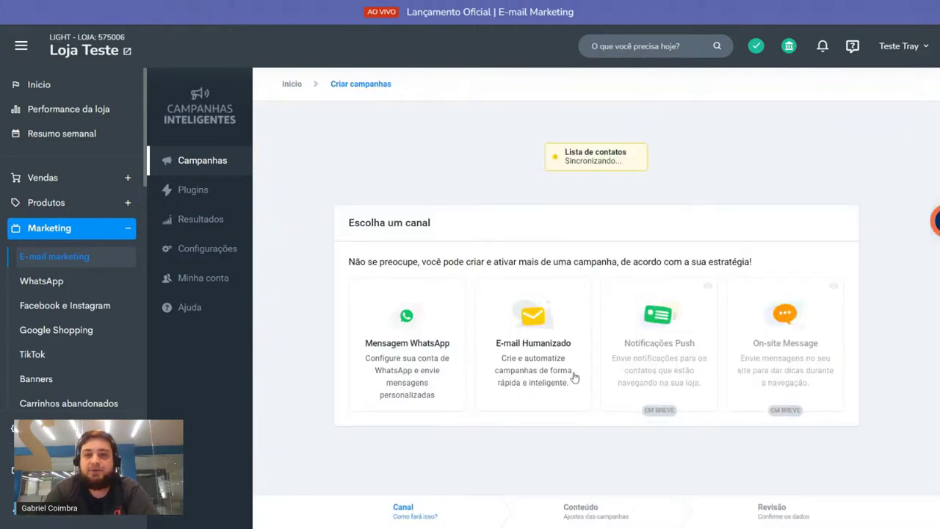
left_click(556, 351)
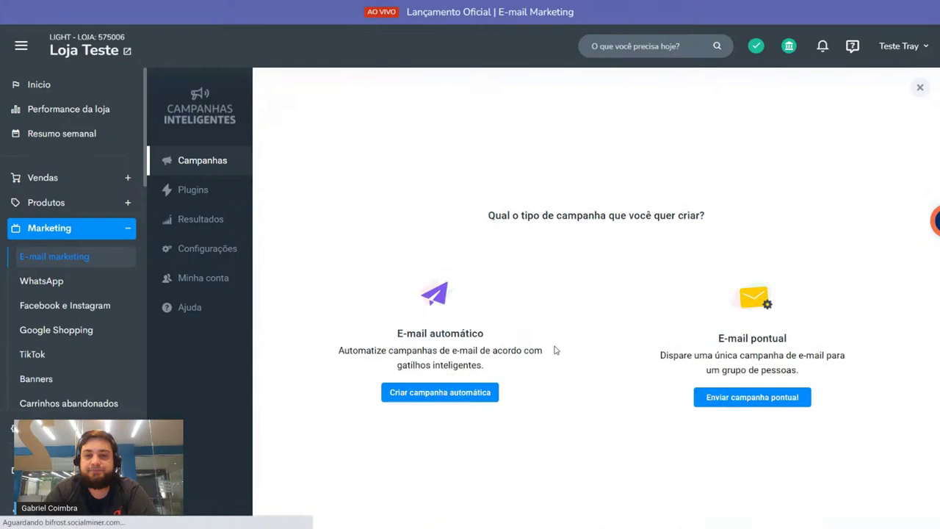
left_click_drag(397, 365, 495, 415)
left_click_drag(683, 382, 829, 407)
left_click(814, 366)
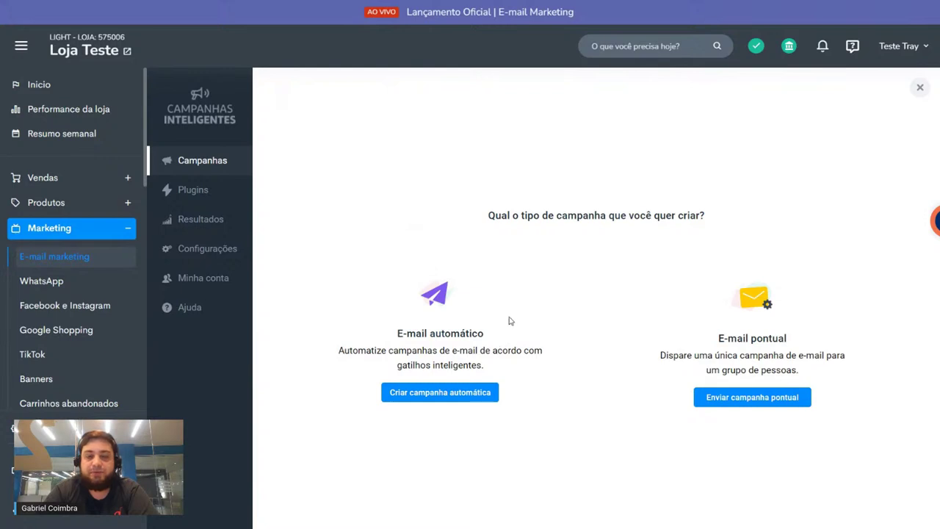
left_click(432, 400)
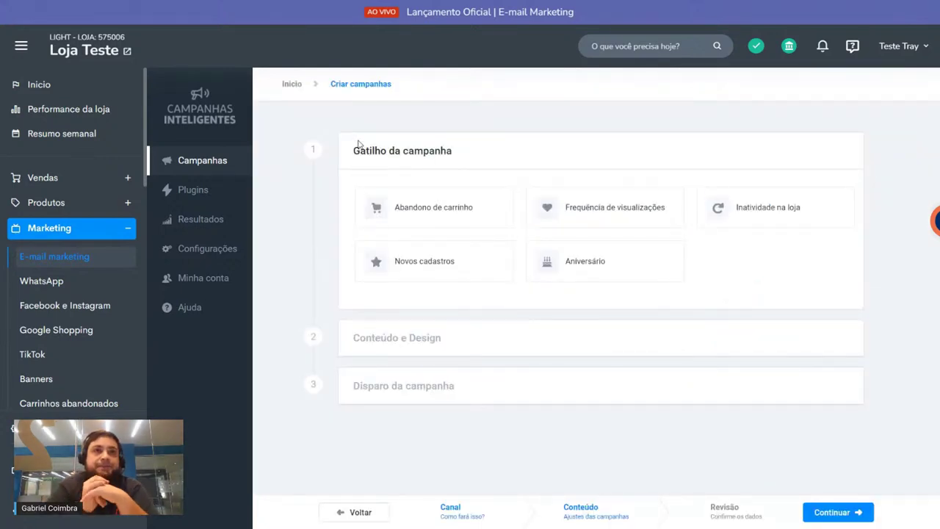
Step: Select Abandono de carrinho as the trigger and review its send-timing description
left_click(433, 208)
left_click_drag(351, 146, 508, 158)
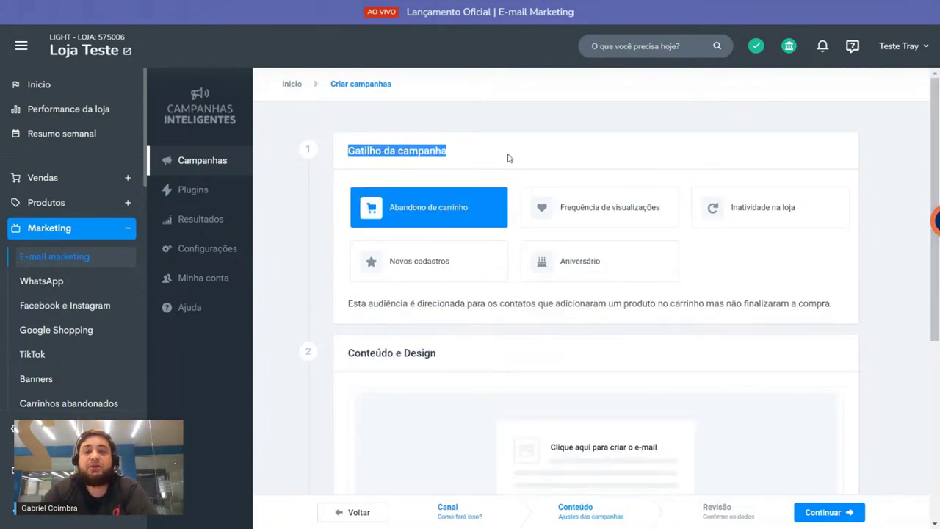
left_click(511, 156)
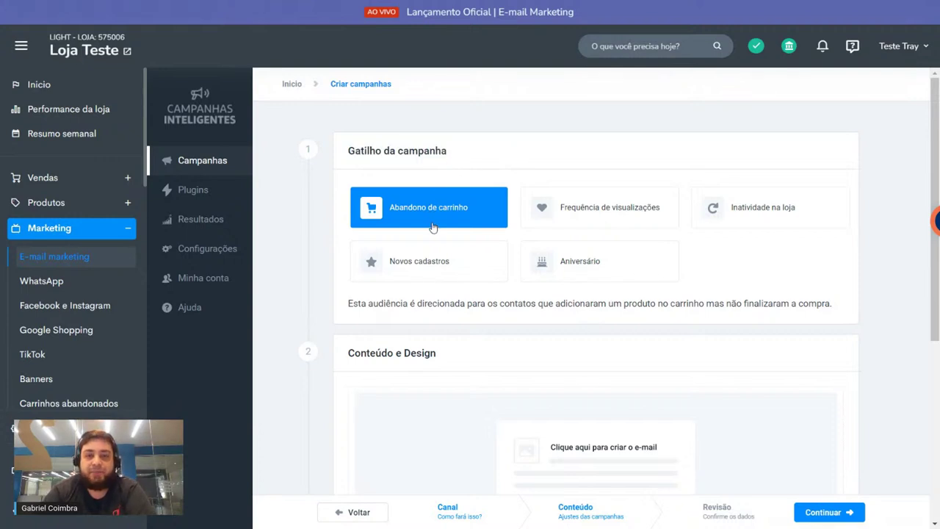
scroll(451, 215, "down", 4)
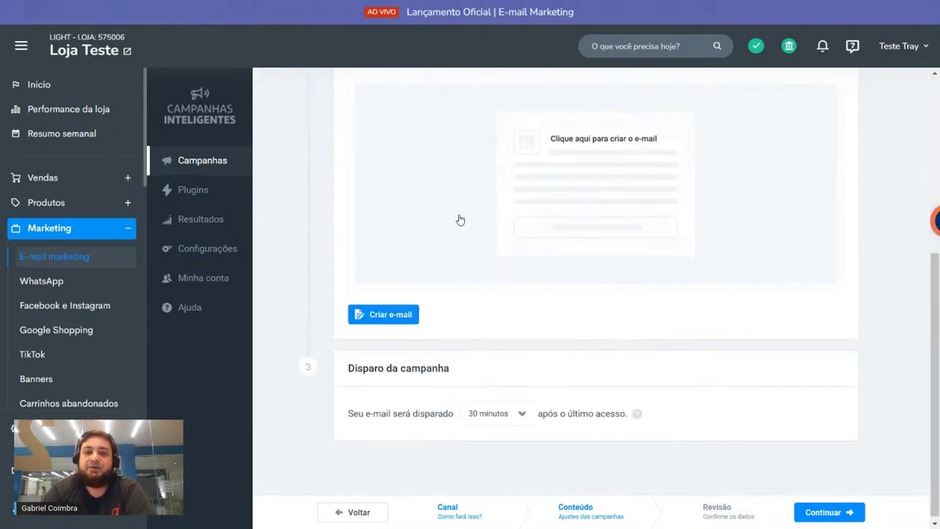
left_click_drag(351, 409, 499, 416)
left_click(470, 413)
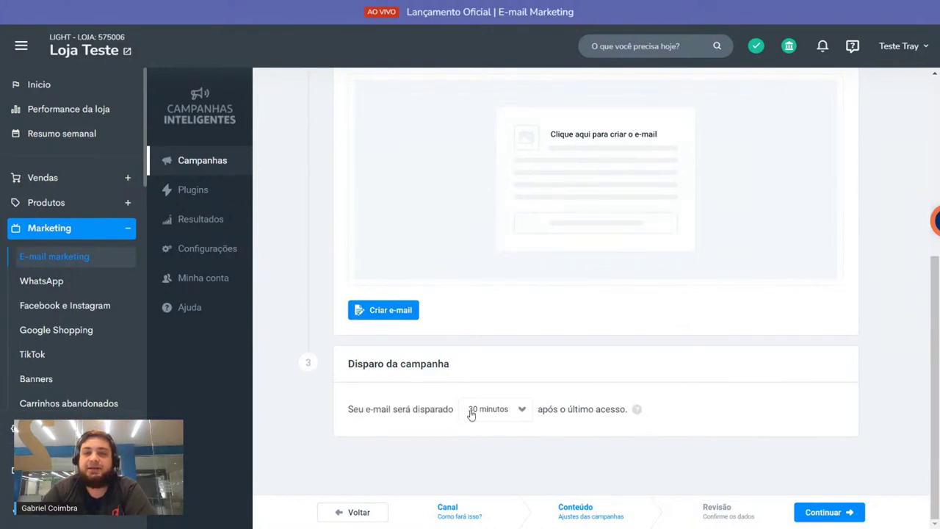
left_click_drag(567, 409, 646, 411)
scroll(646, 374, "up", 4)
Step: Try Frequência de visualizações, Inatividade na loja and Novos cadastros triggers, settling on Aniversário
left_click(601, 209)
scroll(553, 223, "down", 4)
left_click_drag(363, 409, 808, 399)
left_click(808, 399)
scroll(806, 395, "up", 4)
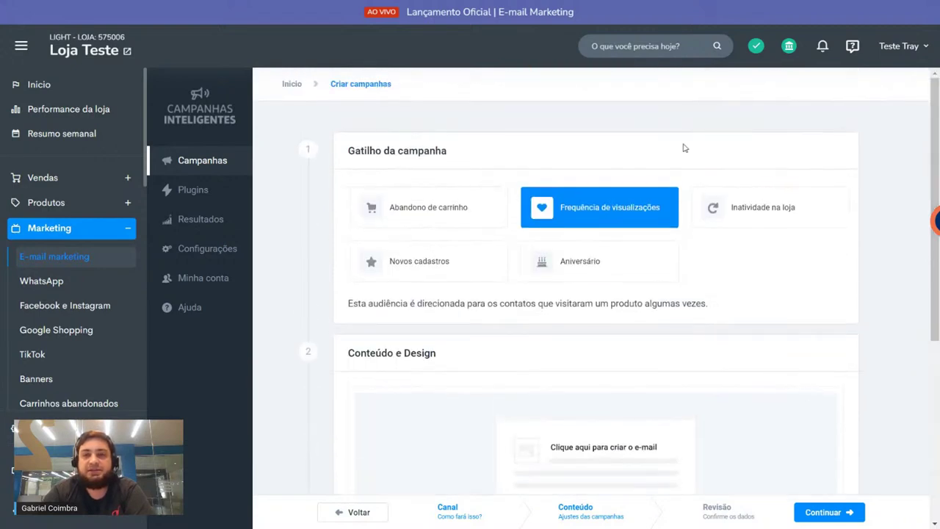
left_click(746, 223)
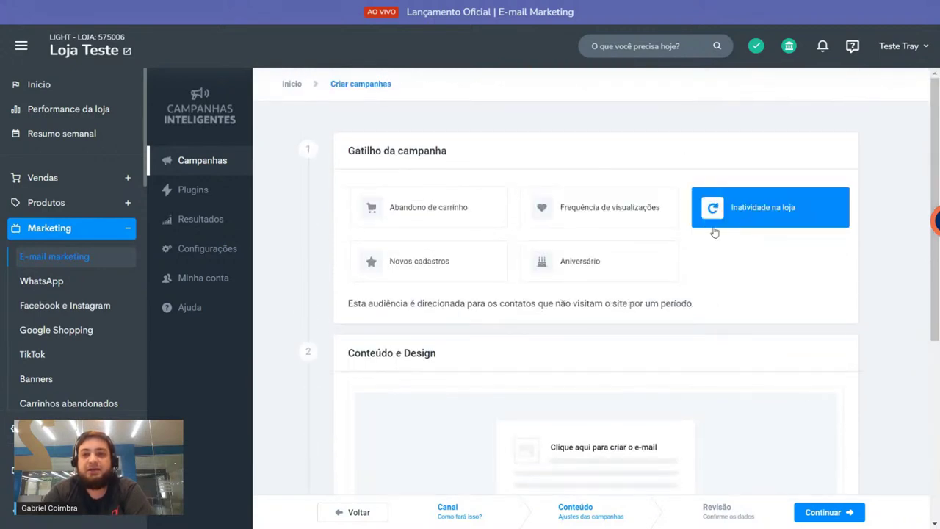
left_click(439, 264)
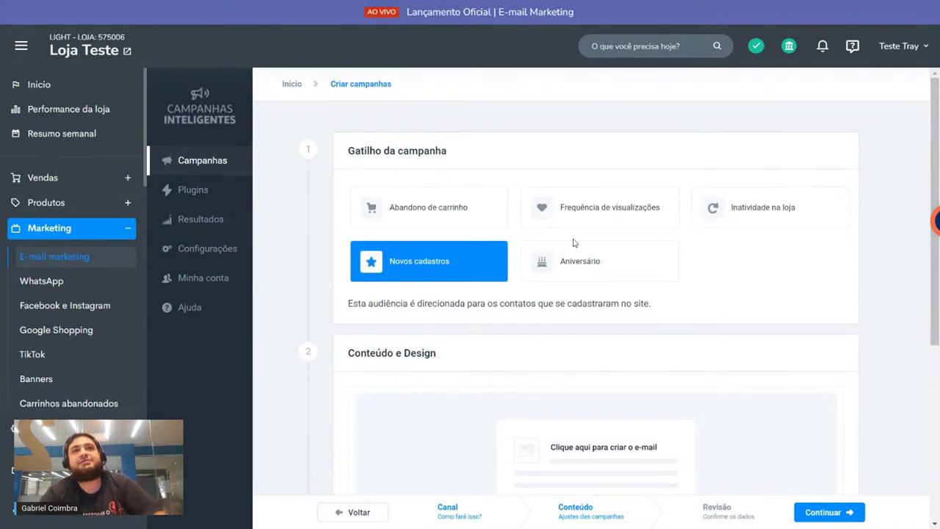
left_click(608, 269)
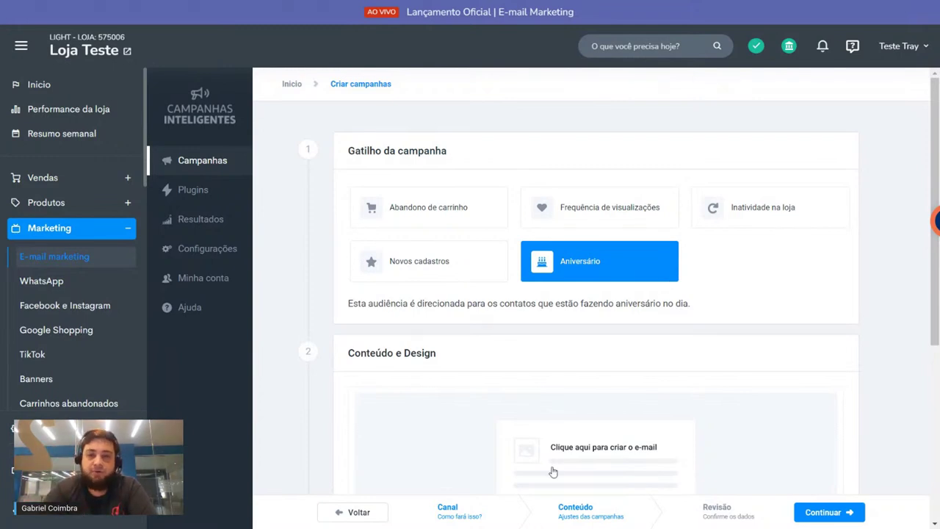
Step: Switch the campaign trigger back to Abandono de carrinho
scroll(571, 470, "down", 2)
scroll(581, 378, "up", 2)
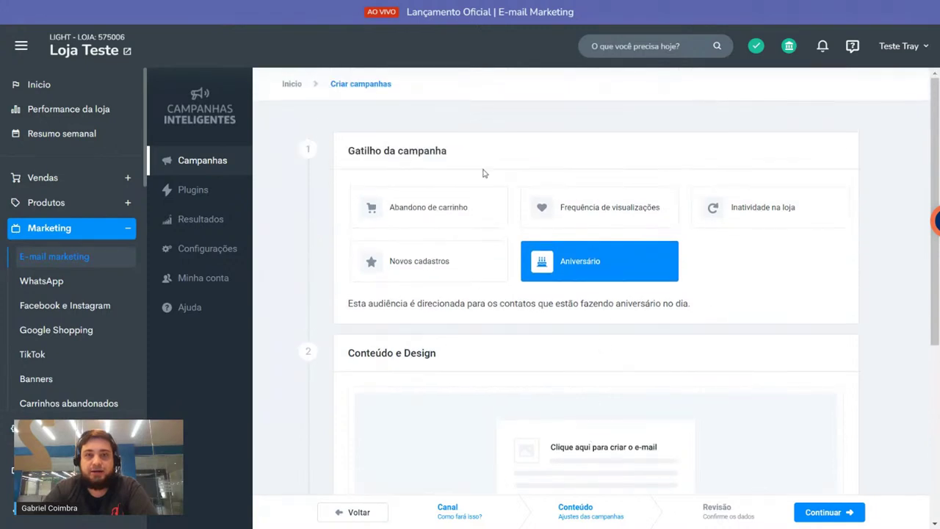
left_click(428, 213)
scroll(420, 150, "down", 5)
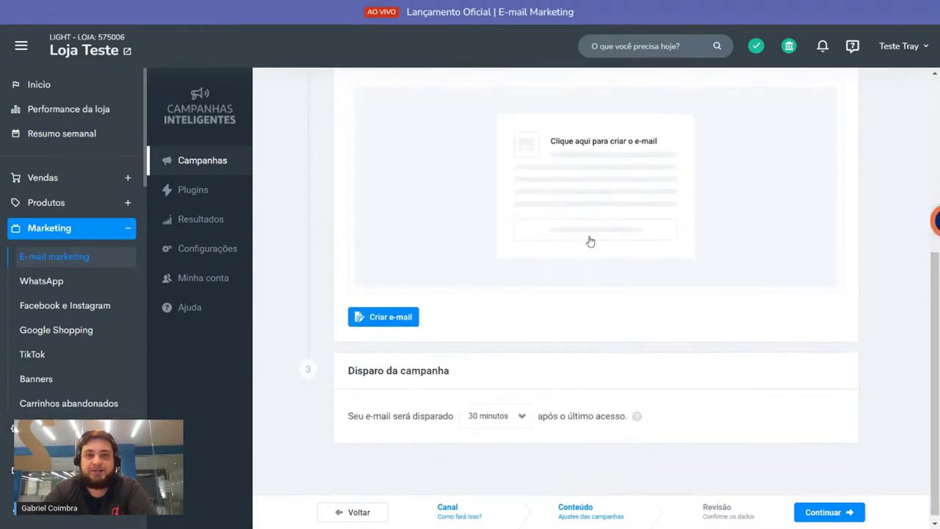
Step: Open the e-mail editor and inspect the subject 'Seus produtos estão te esperando' without changing it
left_click(597, 195)
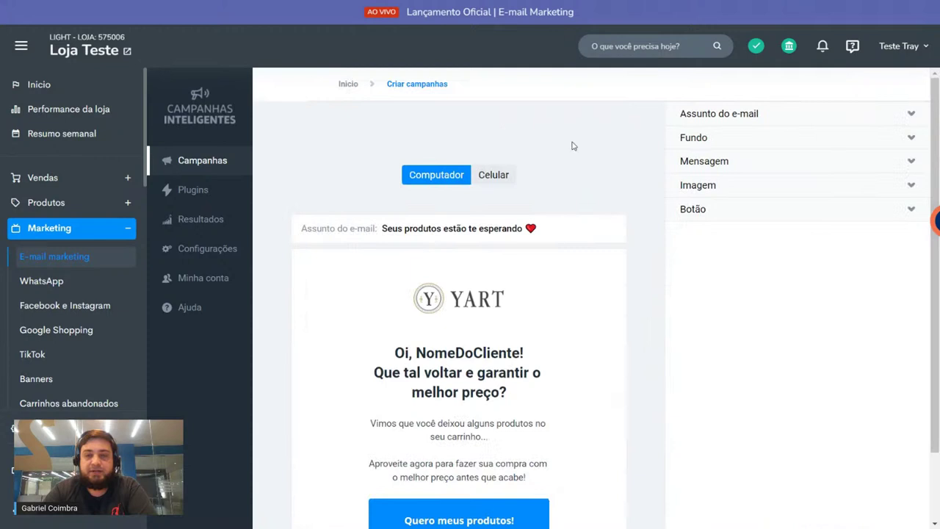
left_click(736, 115)
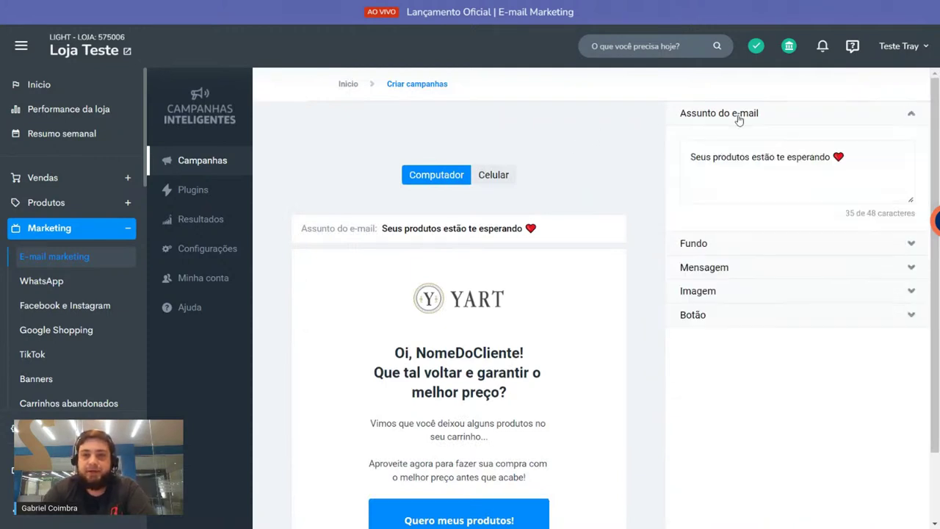
triple_click(729, 159)
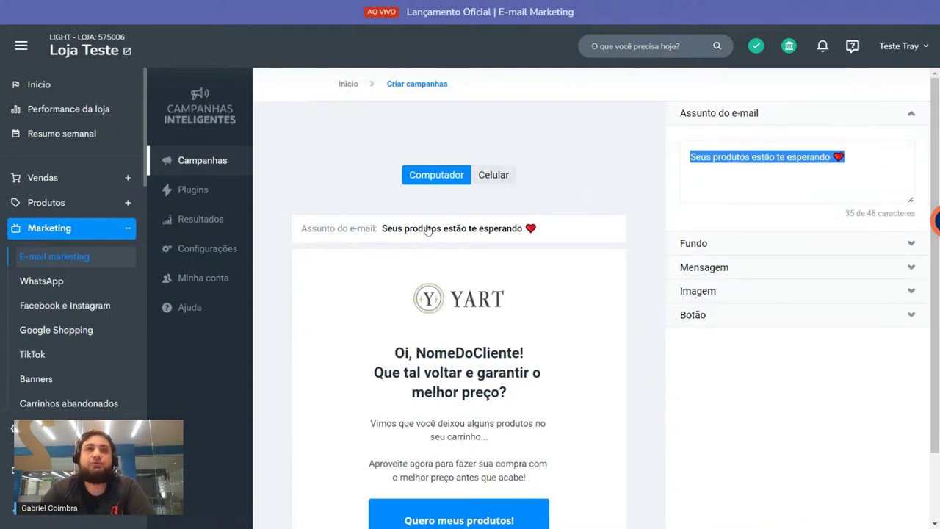
left_click(731, 157)
left_click_drag(695, 157, 830, 157)
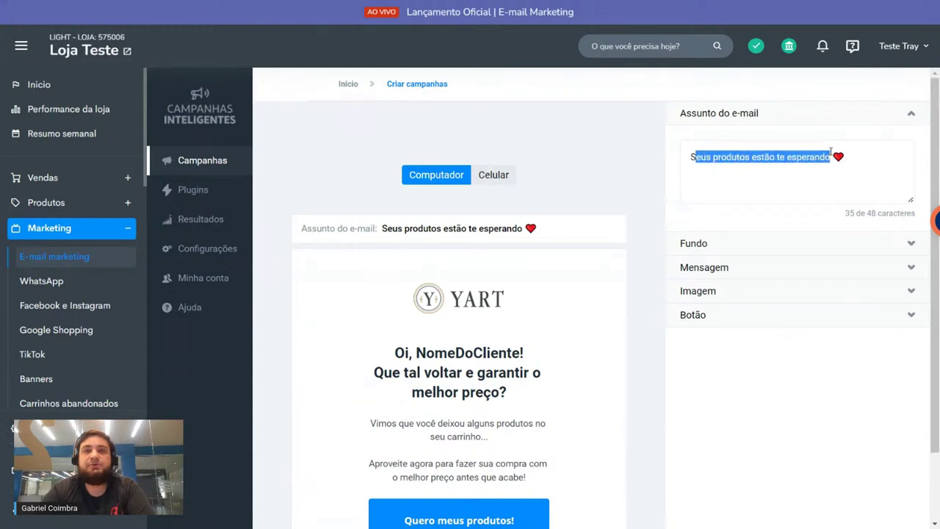
left_click(661, 163)
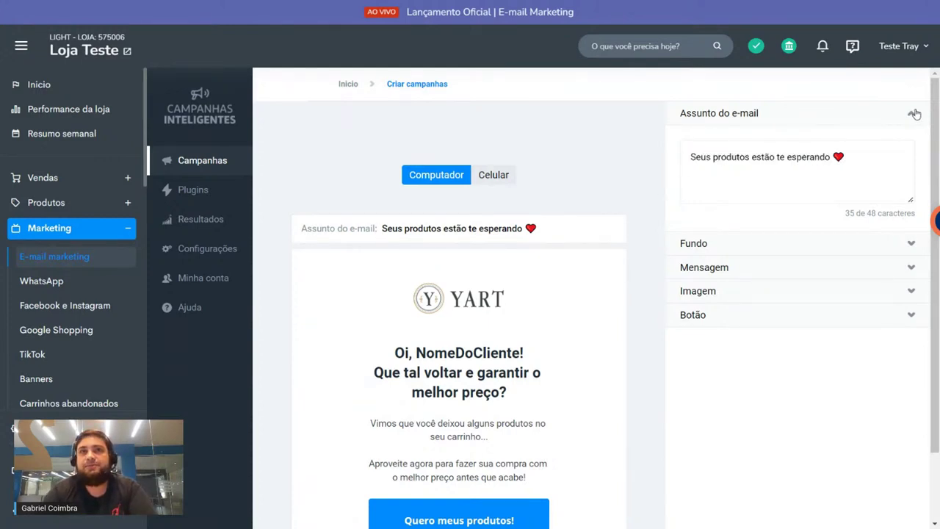
triple_click(774, 156)
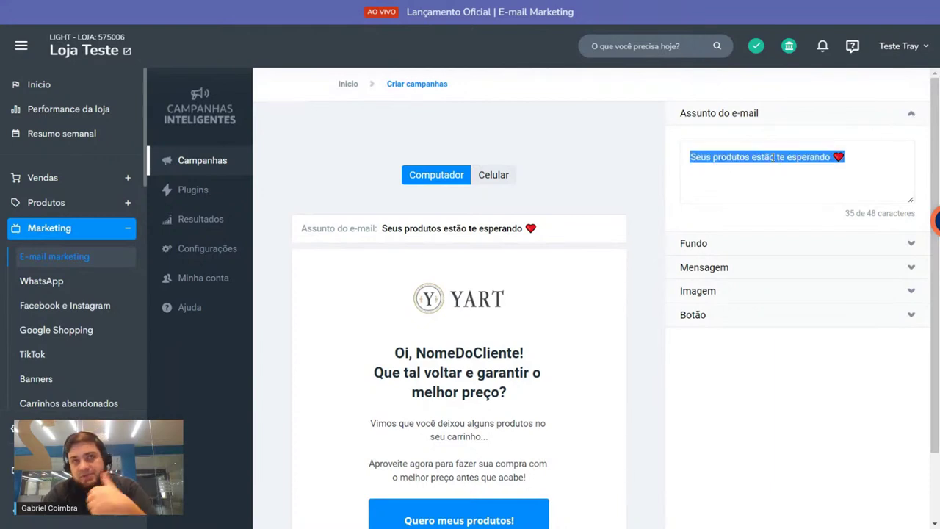
triple_click(774, 156)
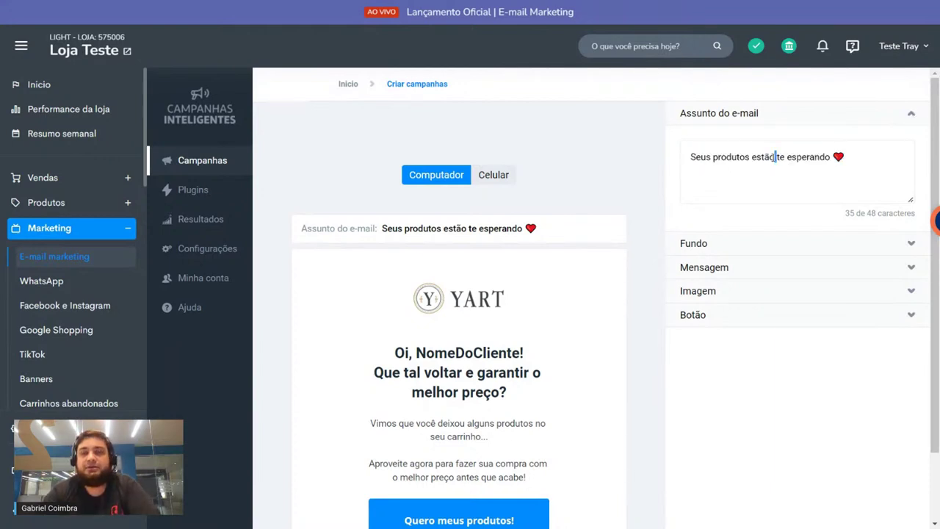
double_click(724, 156)
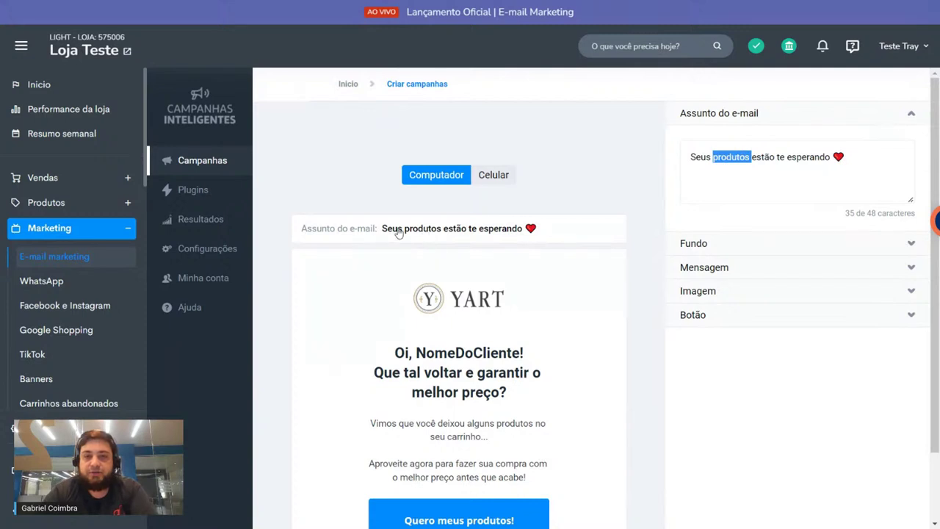
left_click(911, 116)
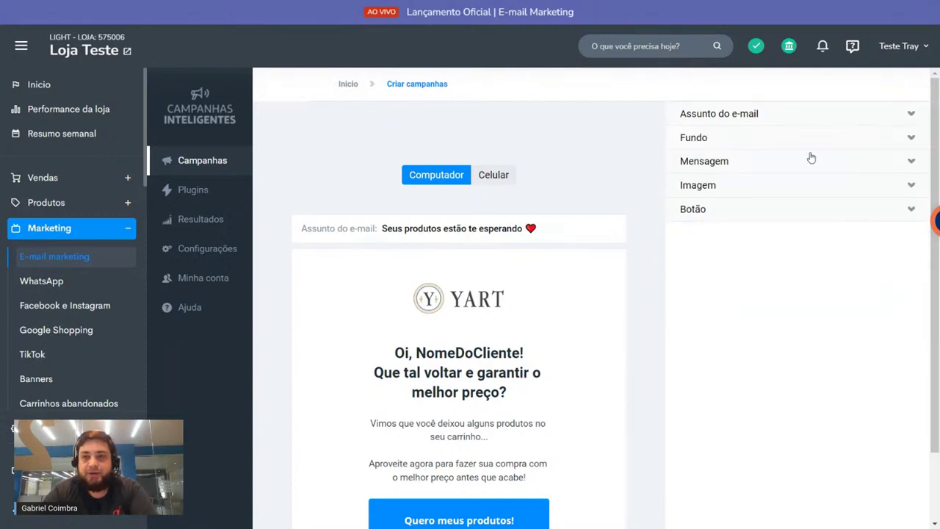
Step: Set the e-mail background fill to light grey
left_click(769, 141)
left_click(691, 181)
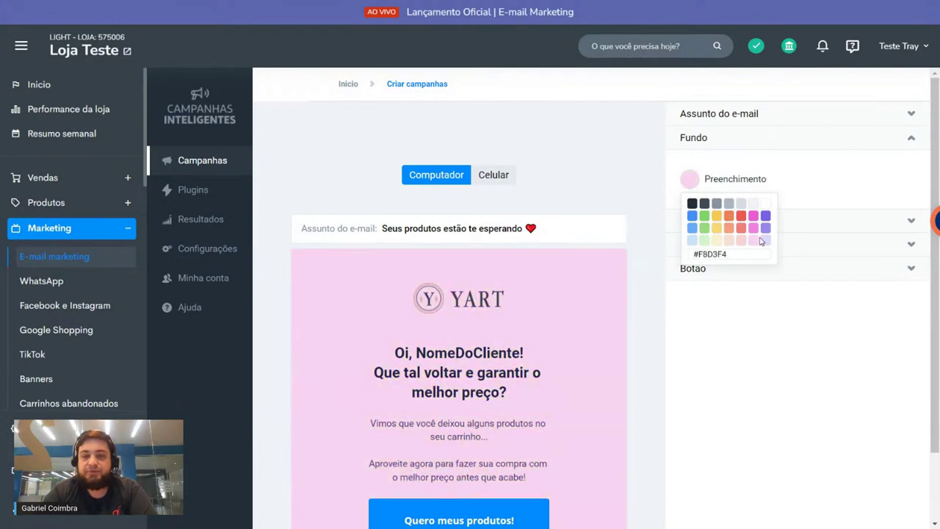
left_click(730, 139)
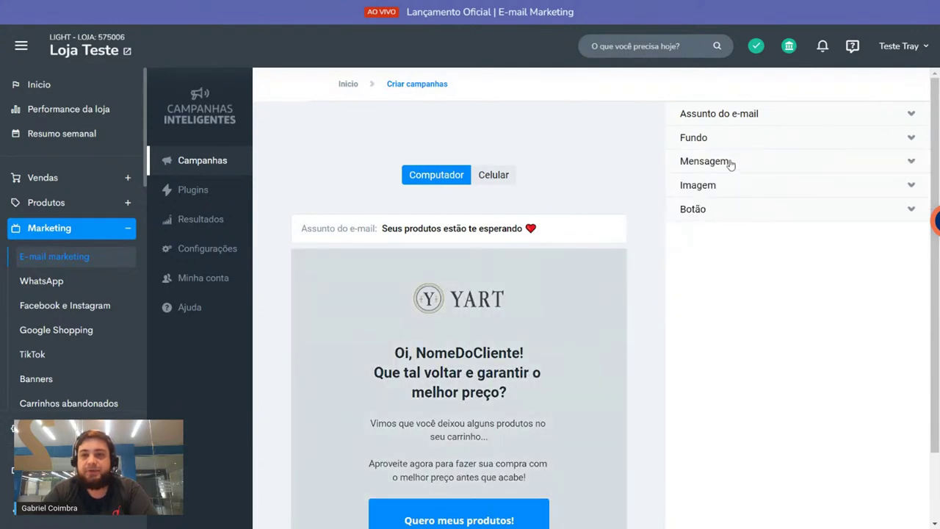
Step: Delete the 'Vimos que você deixou alguns produtos no seu carrinho...' paragraph from the message
left_click(728, 161)
triple_click(717, 216)
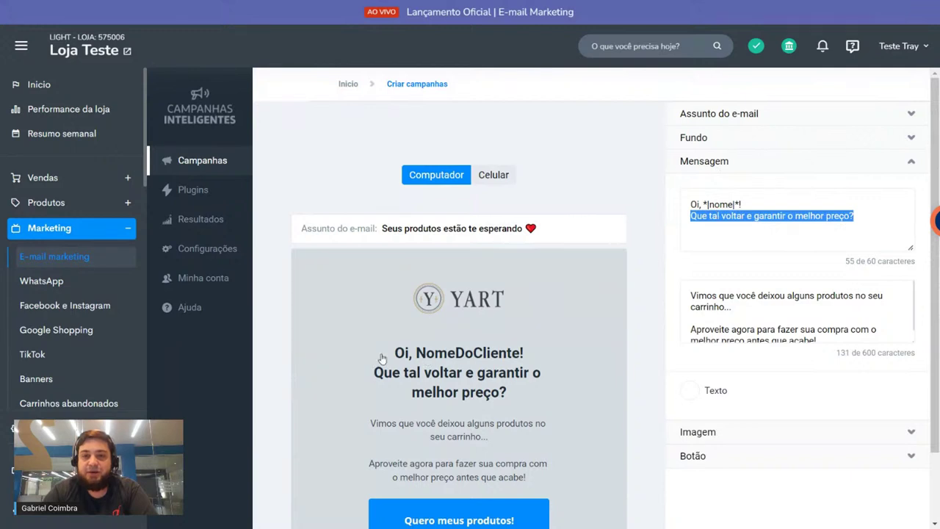
left_click_drag(709, 204, 740, 205)
left_click(722, 223)
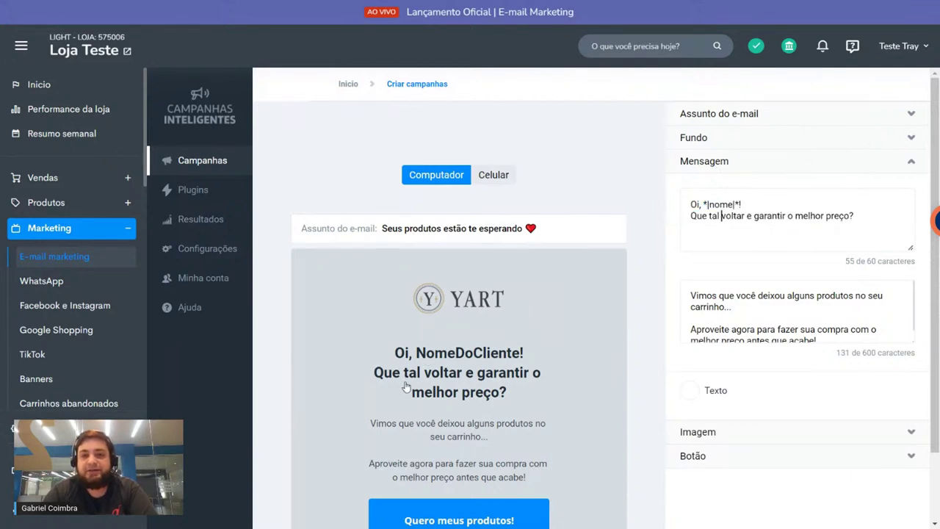
scroll(771, 281, "down", 1)
left_click_drag(727, 307, 668, 276)
key("BackSpace")
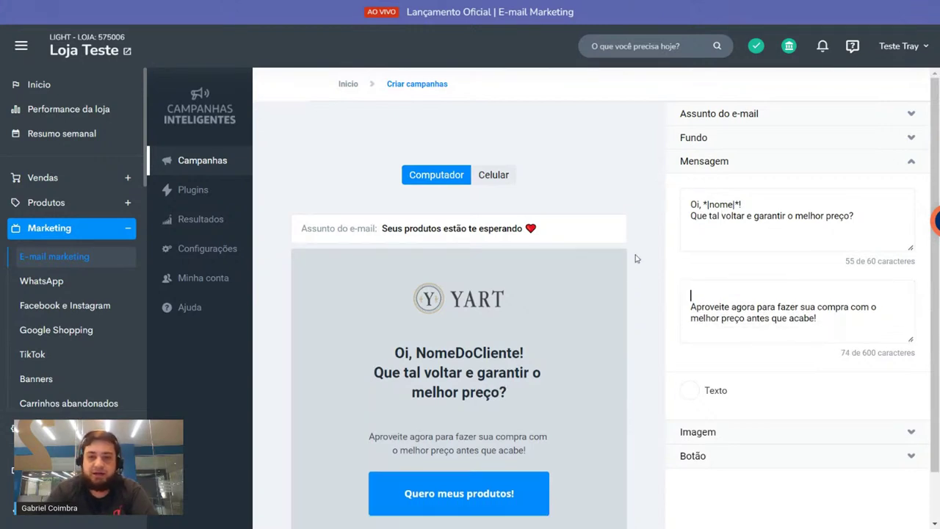
triple_click(722, 318)
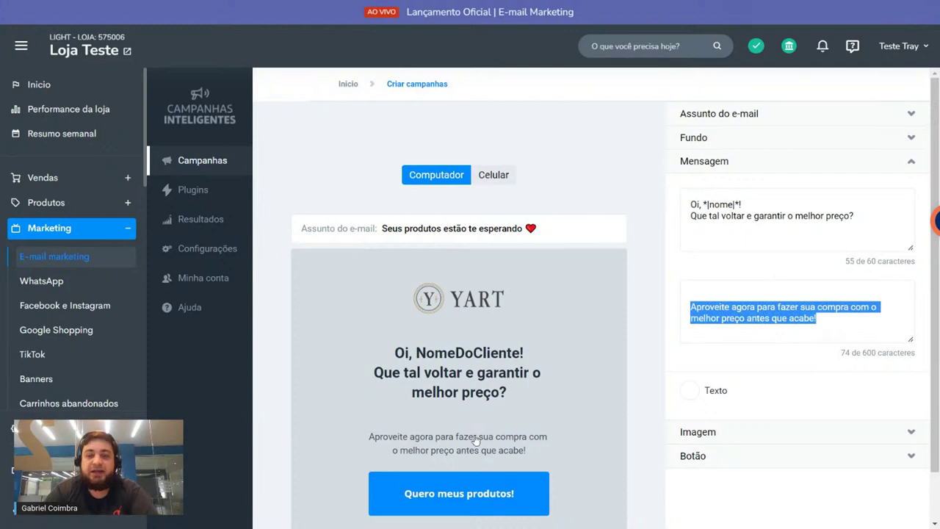
triple_click(800, 229)
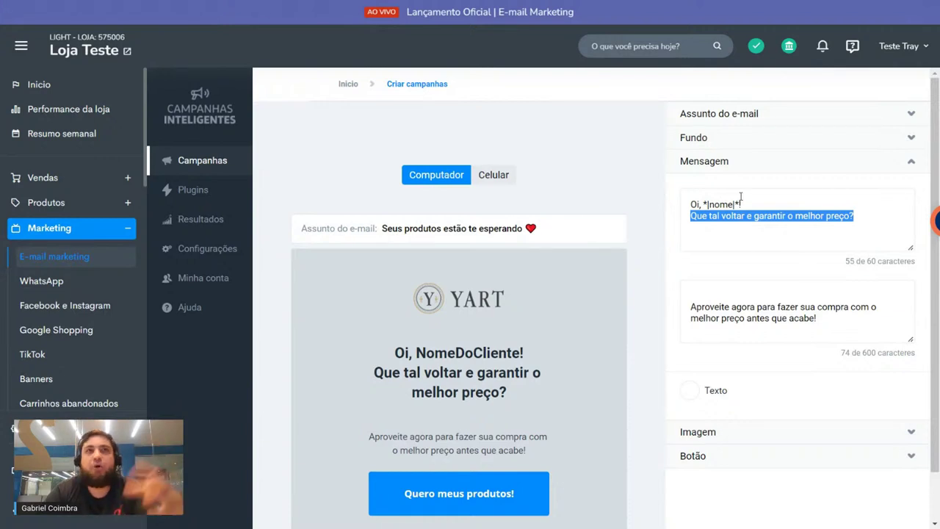
left_click(713, 225)
Step: Keep the message text colour dark and bring up the Imagem settings
scroll(671, 256, "down", 1)
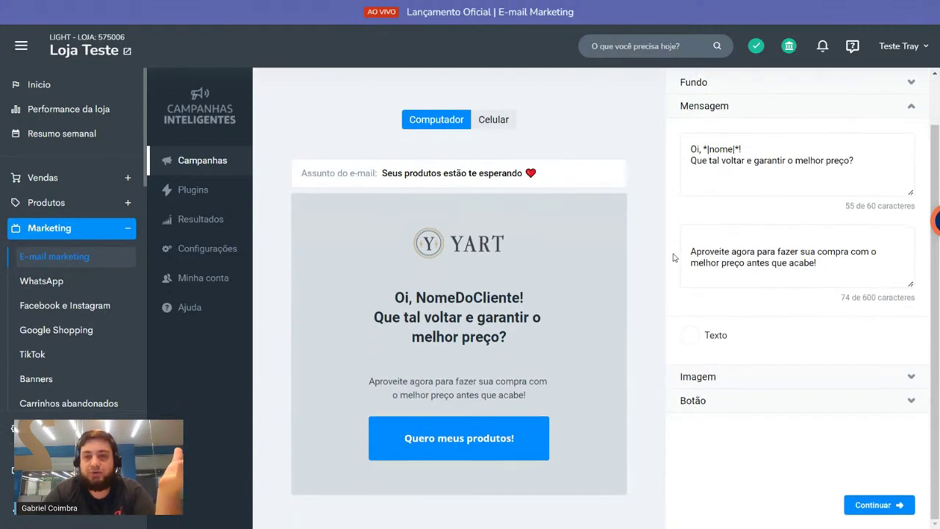
left_click(692, 339)
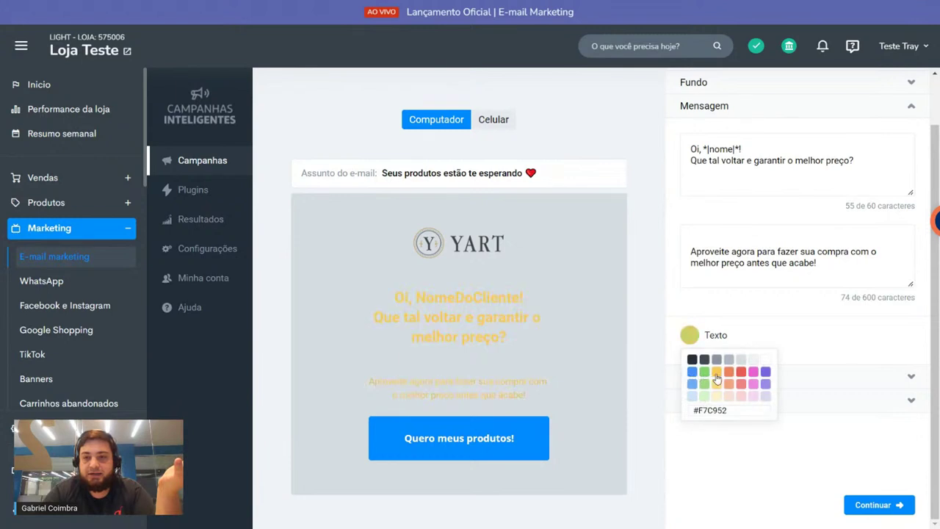
left_click(692, 361)
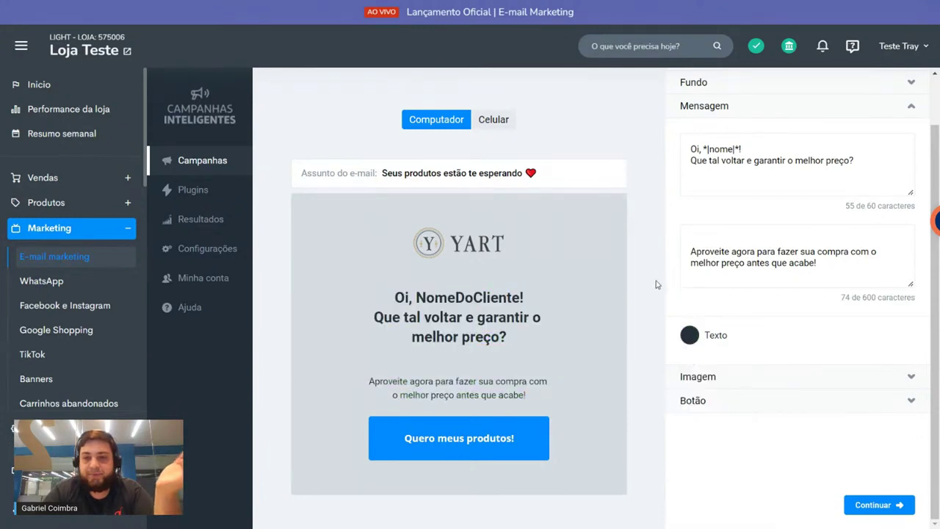
left_click(737, 376)
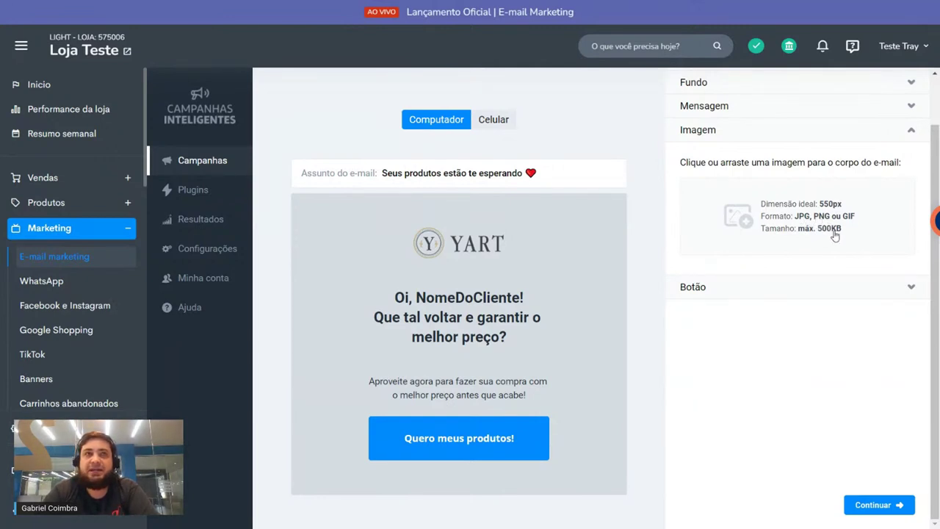
Step: Collapse the Imagem settings without adding an image
left_click(894, 138)
Step: Replace the button label 'Quero meus produtos!' with 'COMPRAR AGORA'
left_click(894, 155)
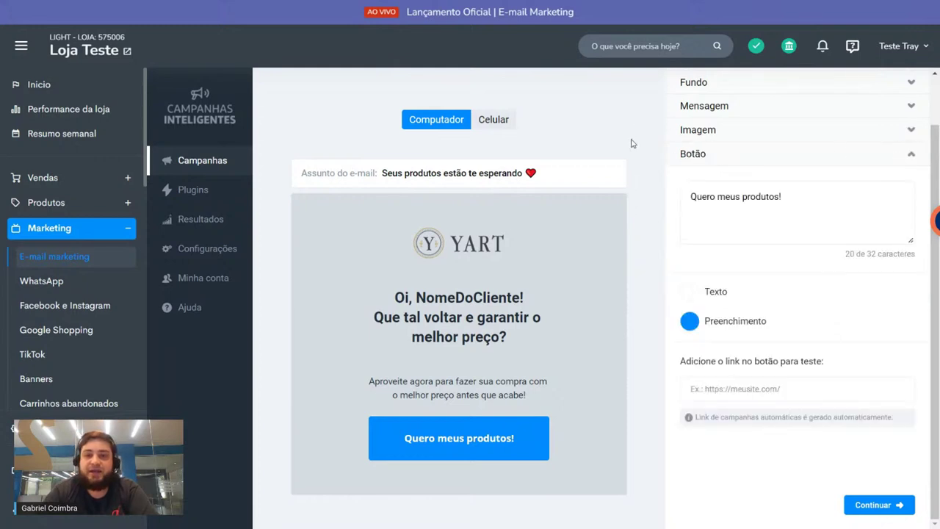
triple_click(727, 197)
left_click(753, 199)
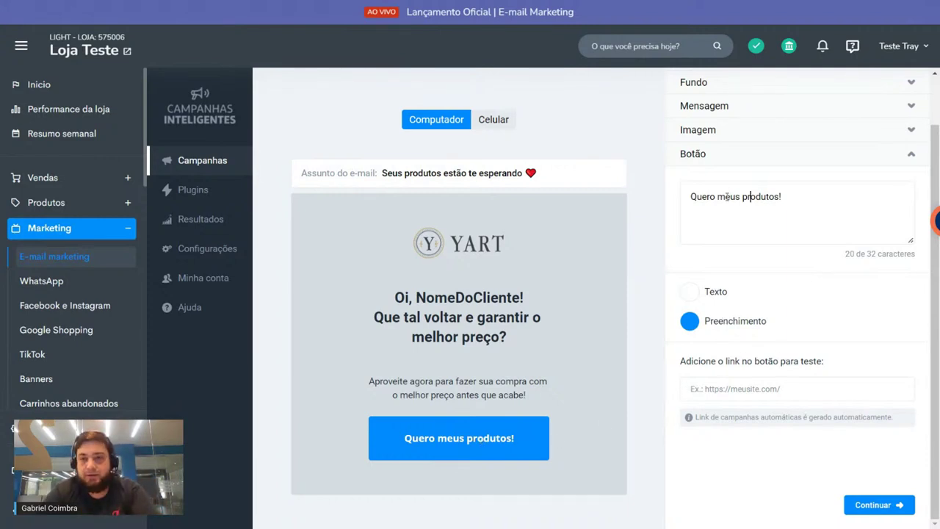
triple_click(727, 197)
key("BackSpace")
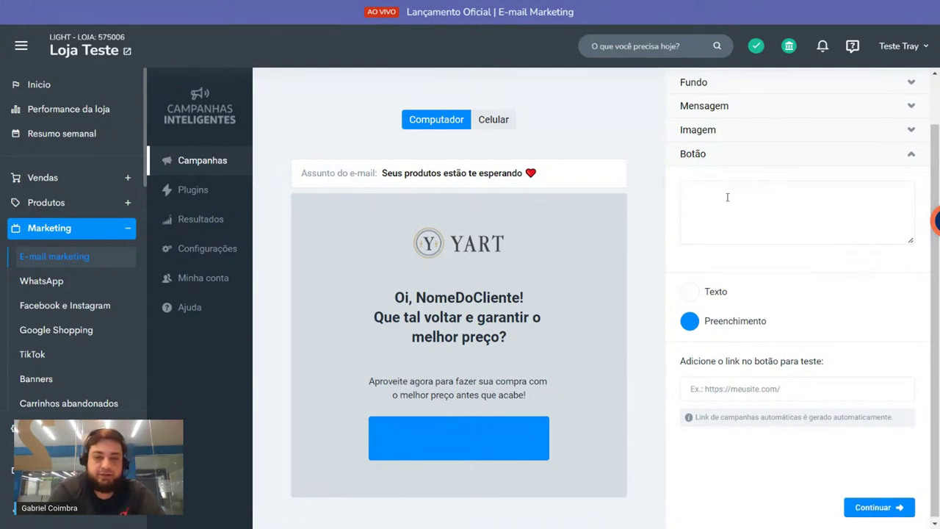
type("NÃO PERC")
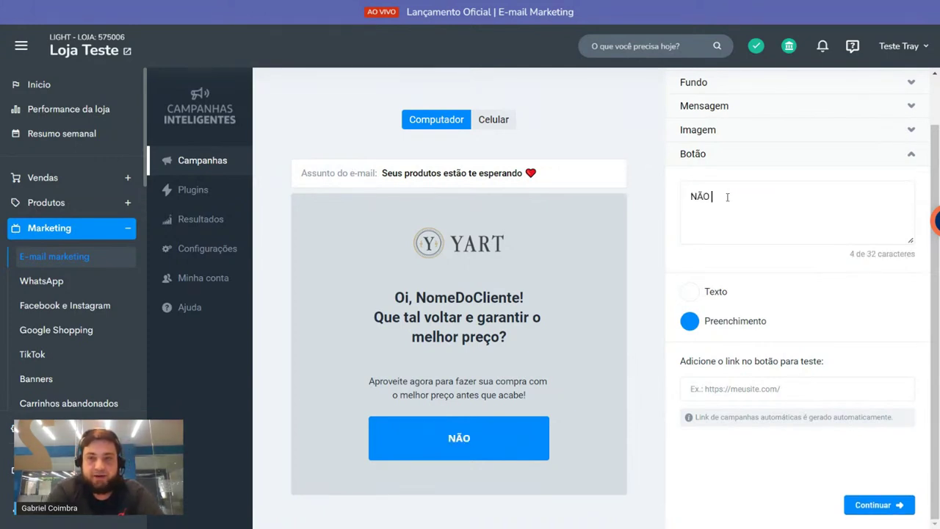
key("BackSpace")
key("BackSpace")
key("BackSpace")
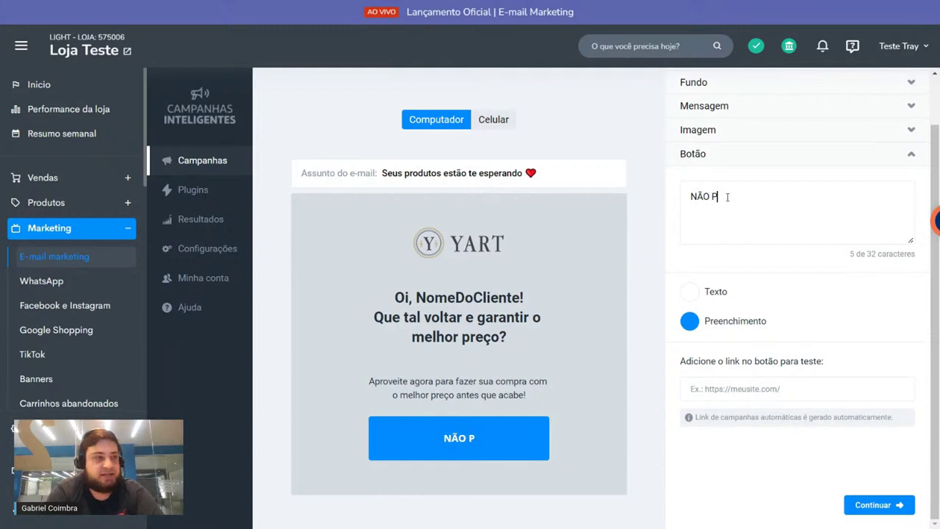
key("BackSpace")
key("BackSpace")
key("BackSpace")
key("BackSpace")
key("BackSpace")
type("VOLTE AGORA")
key("BackSpace")
key("BackSpace")
key("BackSpace")
key("BackSpace")
key("BackSpace")
key("BackSpace")
key("BackSpace")
key("BackSpace")
key("BackSpace")
key("BackSpace")
key("BackSpace")
type("GARANTA SEU PRODUTO")
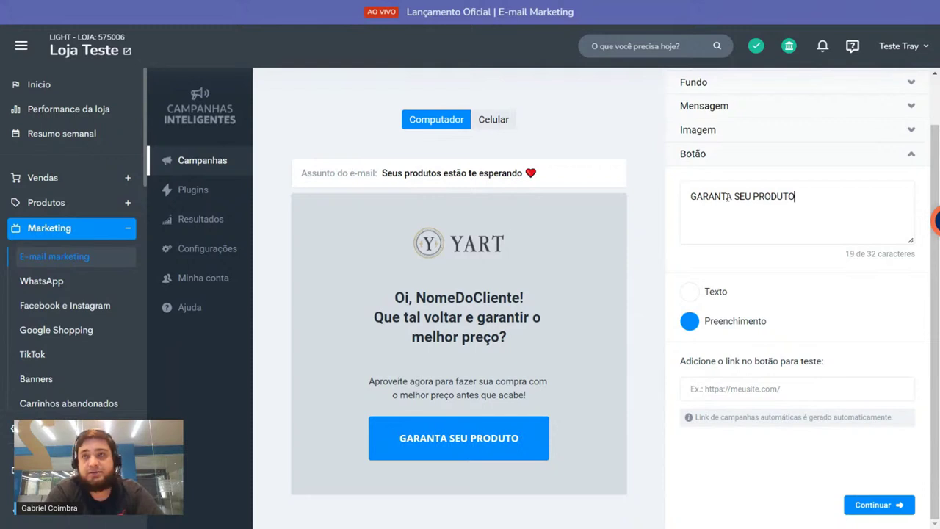
key("BackSpace")
key("BackSpace")
key("BackSpace")
key("BackSpace")
key("BackSpace")
key("BackSpace")
key("BackSpace")
key("BackSpace")
key("BackSpace")
key("BackSpace")
key("BackSpace")
key("BackSpace")
key("BackSpace")
key("BackSpace")
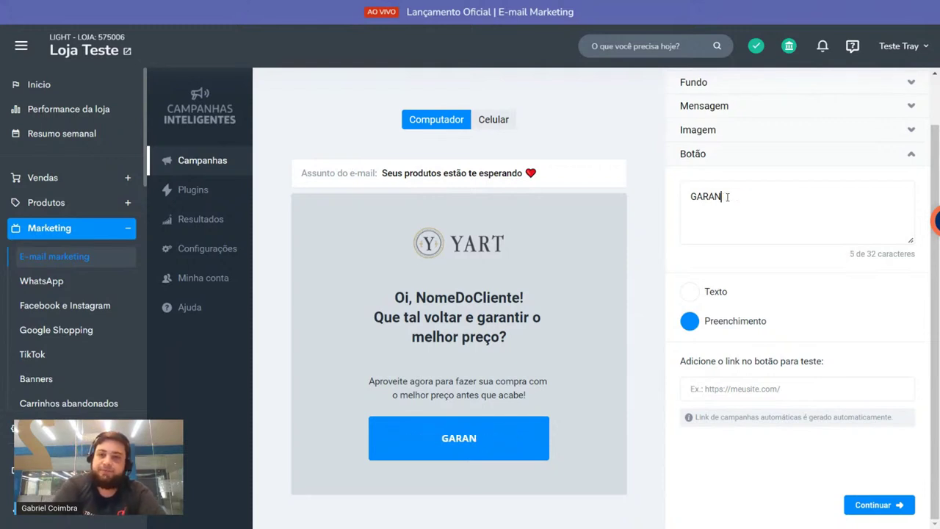
key("BackSpace")
key("BackSpace")
key("BackSpace")
key("BackSpace")
key("BackSpace")
type("COMPRAR AGOR")
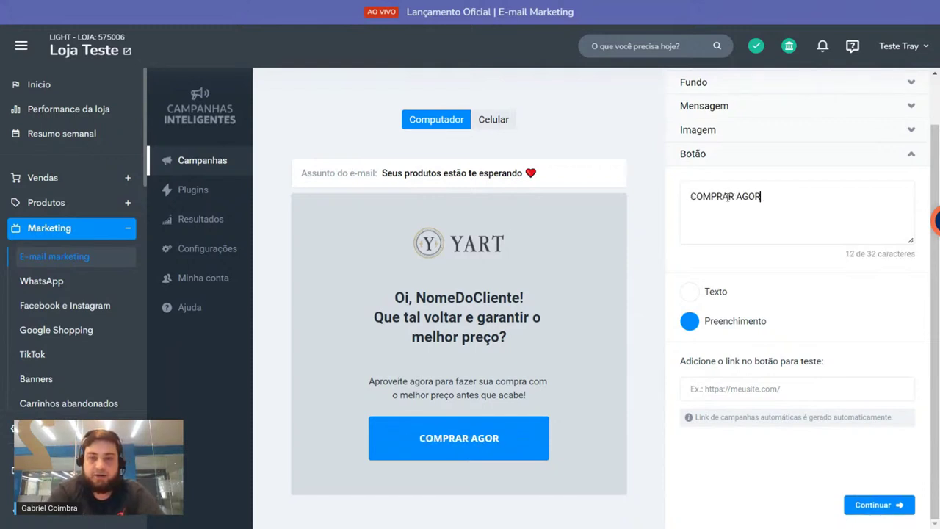
type("A")
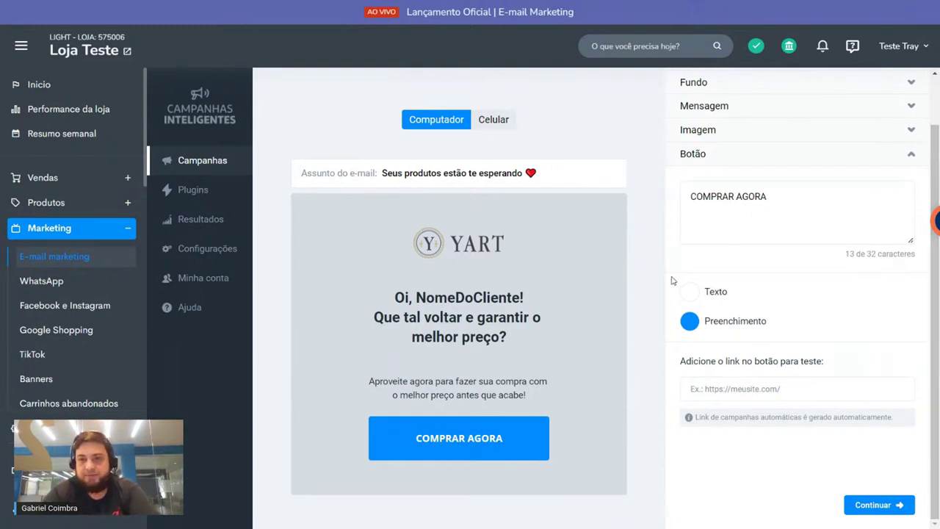
Step: Give the button dark #252E39 text and a green fill
left_click(688, 292)
left_click(692, 315)
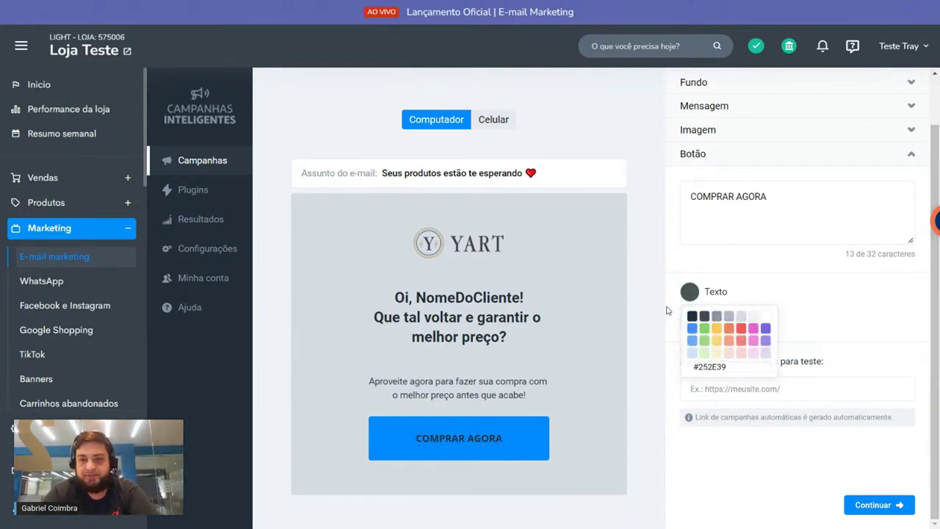
left_click(667, 309)
left_click(689, 321)
left_click(703, 369)
left_click(728, 370)
left_click(703, 369)
left_click(692, 345)
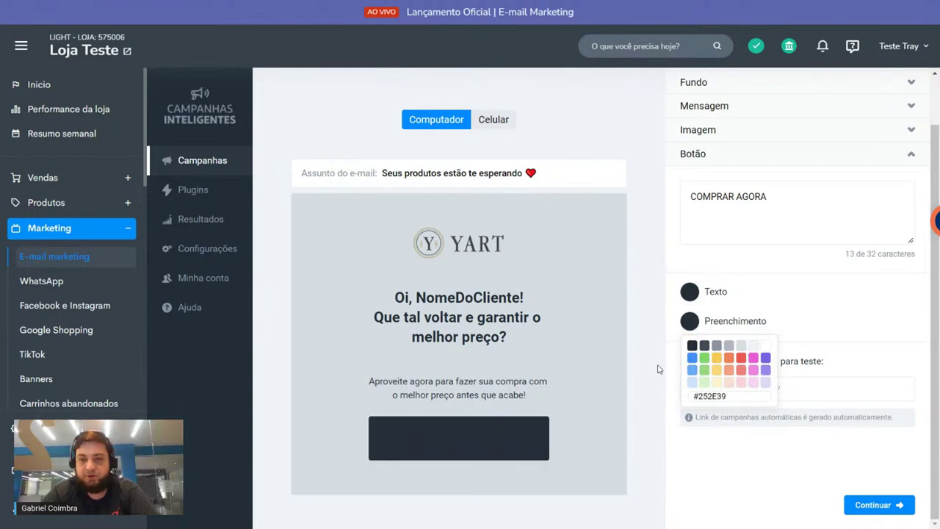
left_click(716, 357)
left_click(704, 369)
left_click(656, 319)
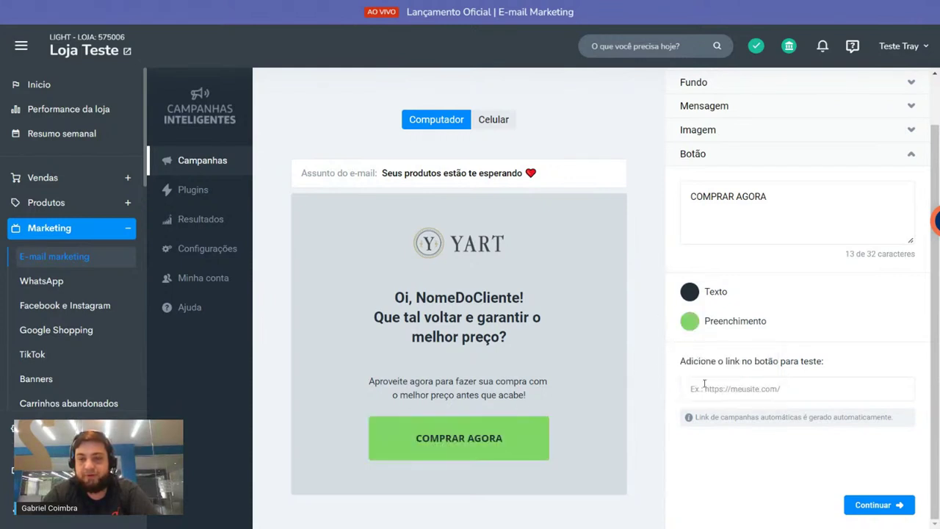
left_click_drag(694, 416, 861, 416)
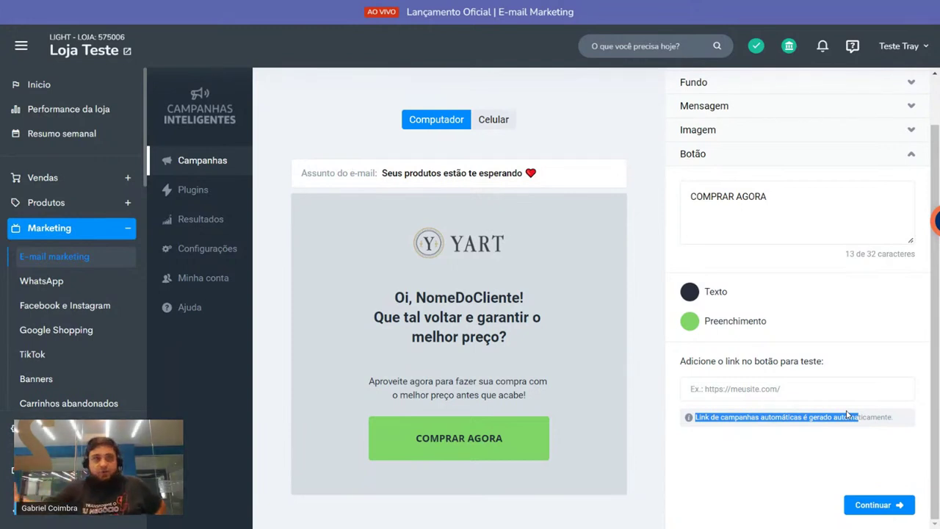
triple_click(758, 417)
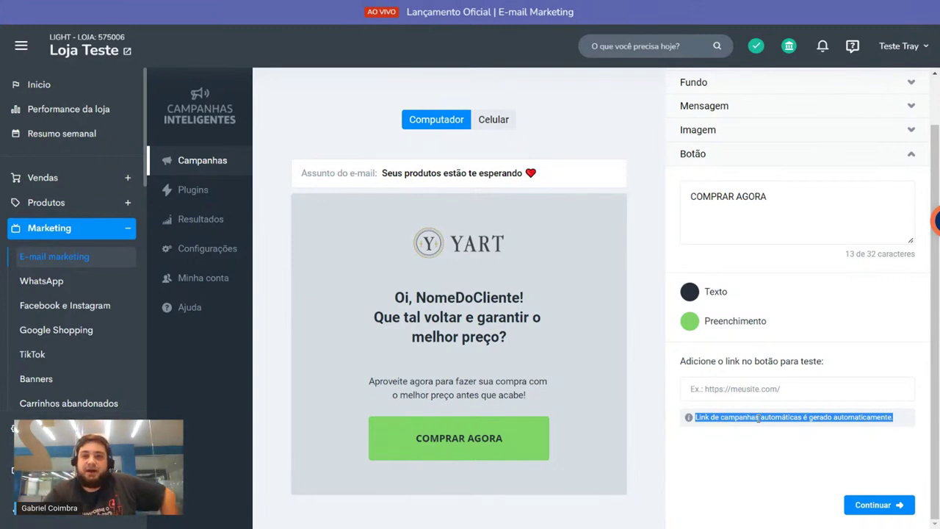
left_click(652, 347)
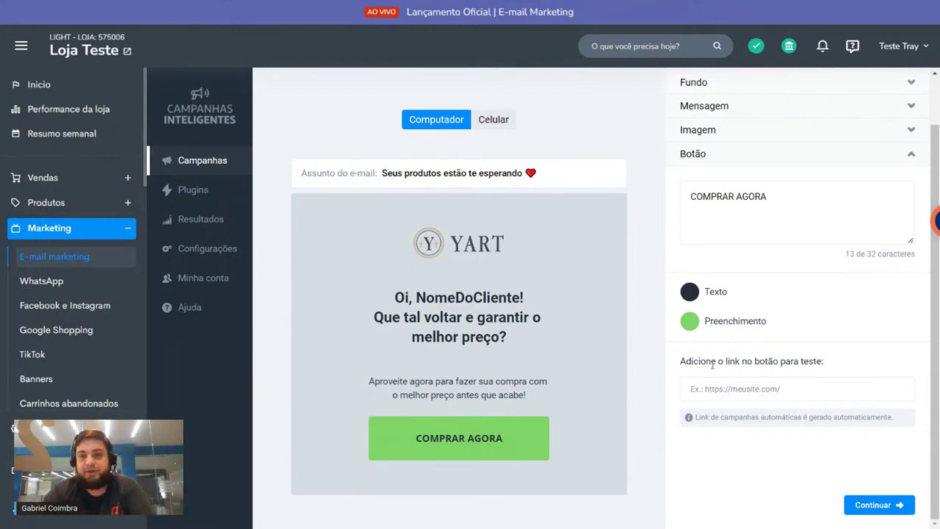
left_click_drag(686, 360, 862, 376)
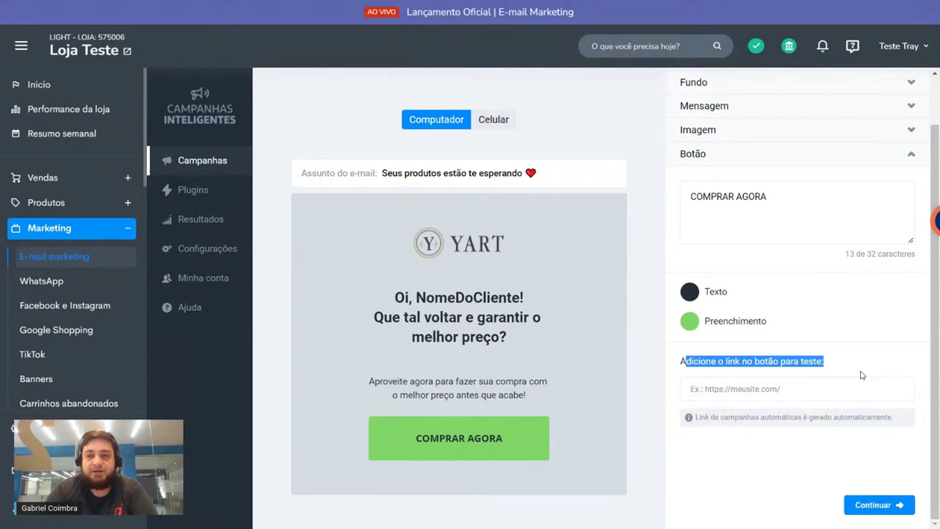
left_click(797, 379)
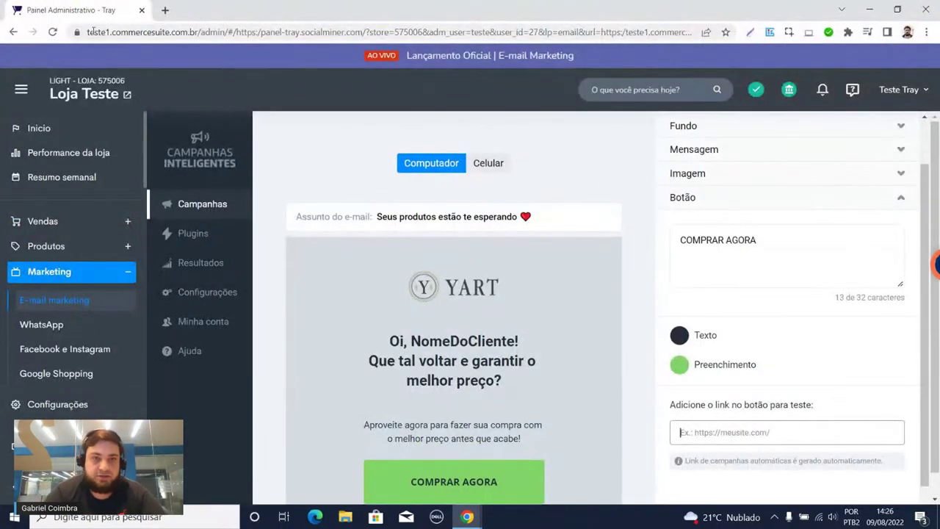
left_click_drag(199, 32, 88, 32)
key("ctrl+c")
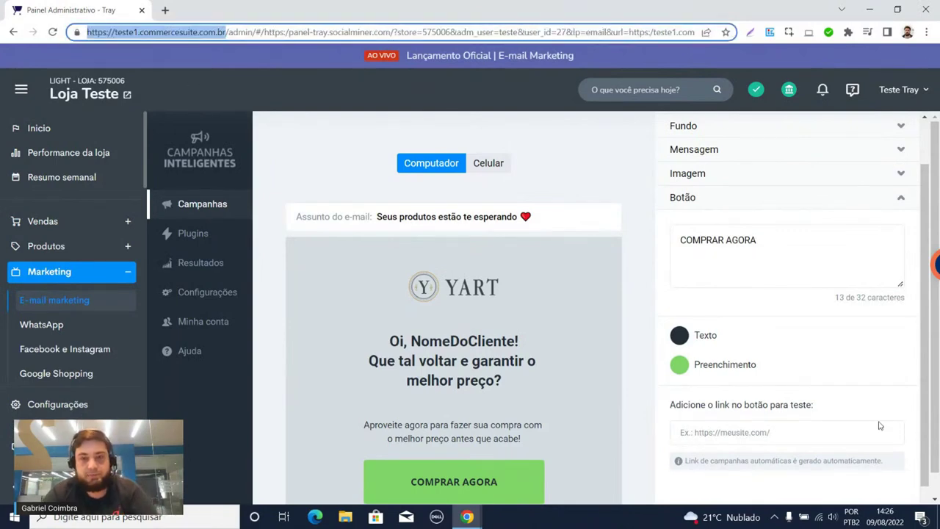
left_click(734, 432)
key("ctrl+v")
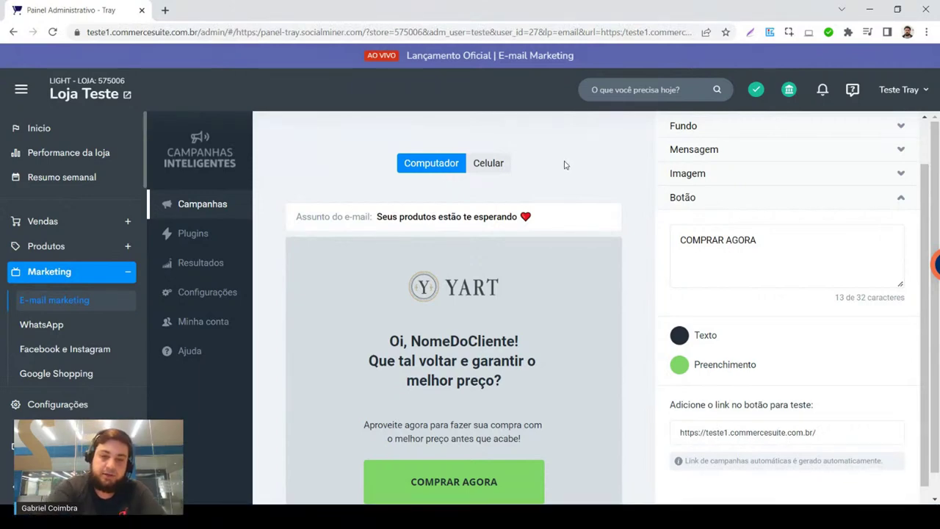
key("F11")
Step: Leave the e-mail editor and review the campaign setup overview
left_click(867, 504)
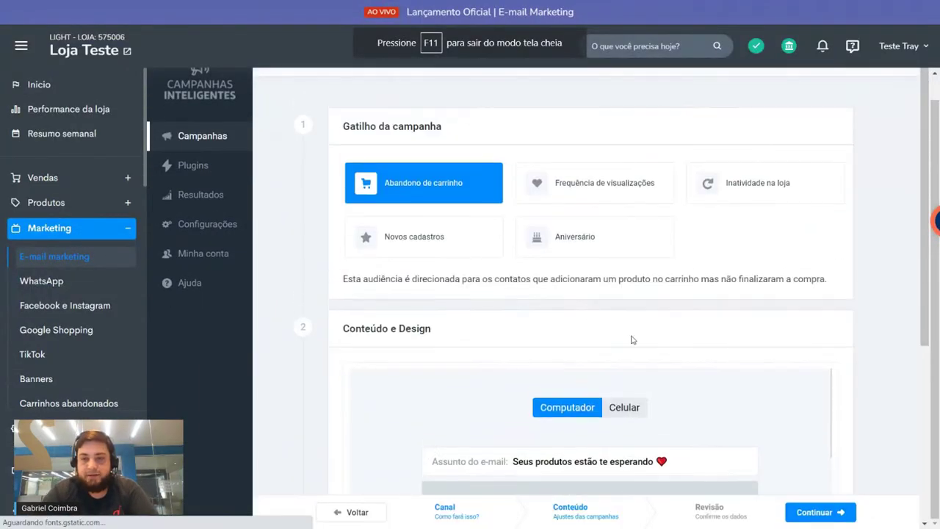
scroll(369, 223, "down", 3)
scroll(369, 223, "down", 6)
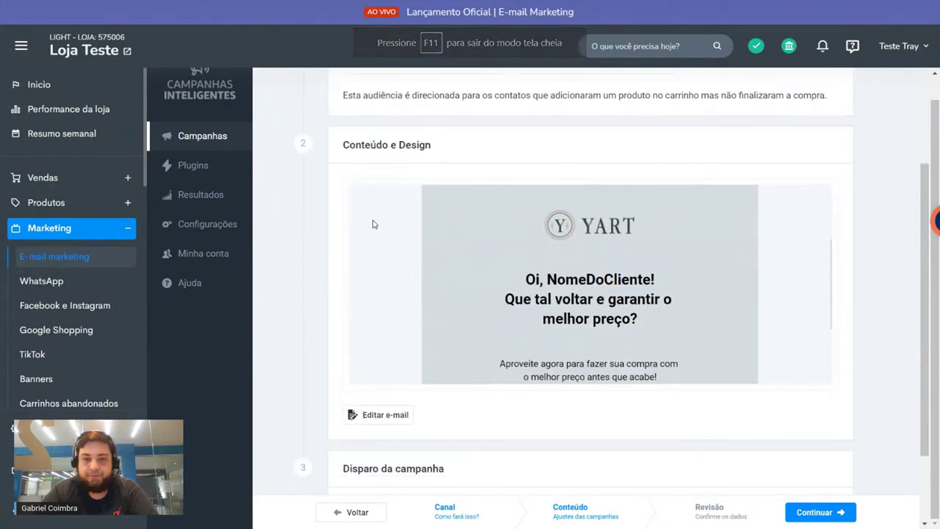
left_click_drag(342, 409, 708, 405)
left_click(714, 405)
scroll(740, 390, "up", 1)
scroll(590, 294, "up", 10)
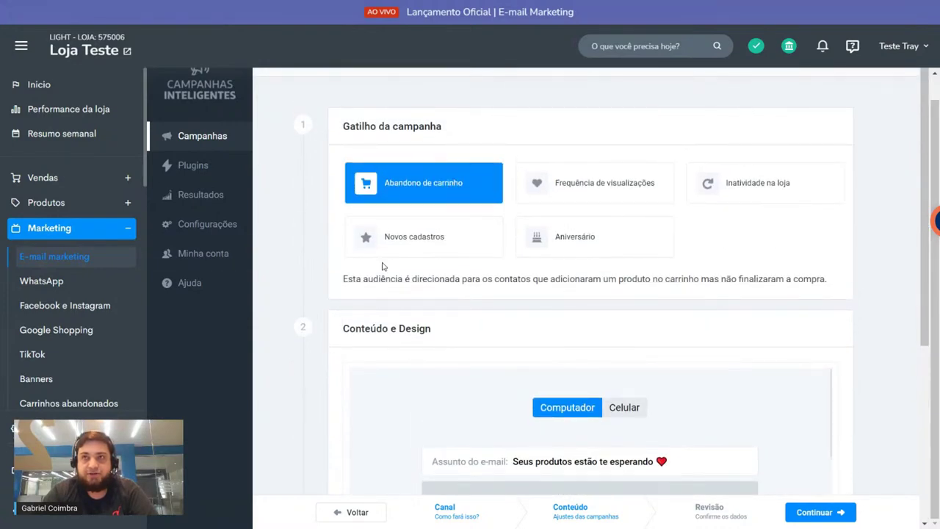
scroll(329, 331, "down", 4)
Step: Advance to the naming step with Parâmetros Padrão tracking and select the Nome da campanha field
left_click(840, 509)
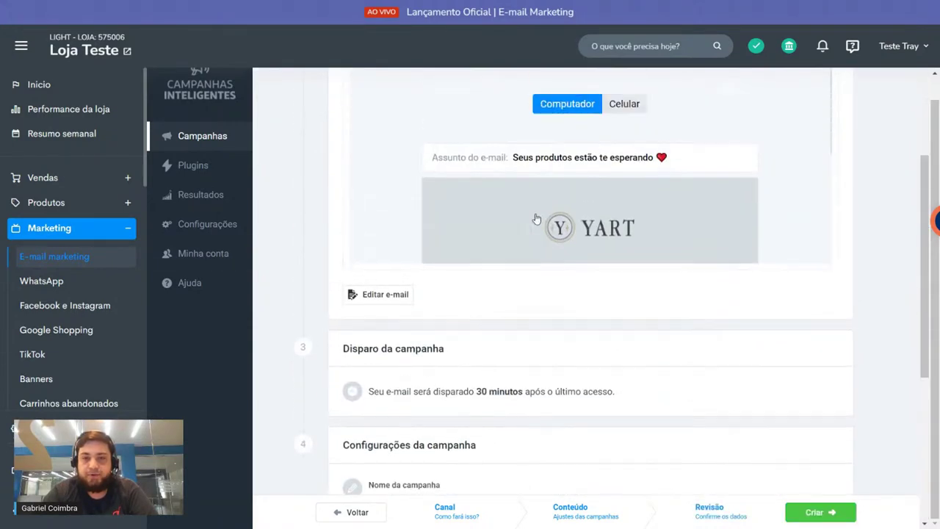
scroll(514, 198, "up", 3)
scroll(403, 165, "down", 3)
scroll(401, 168, "down", 4)
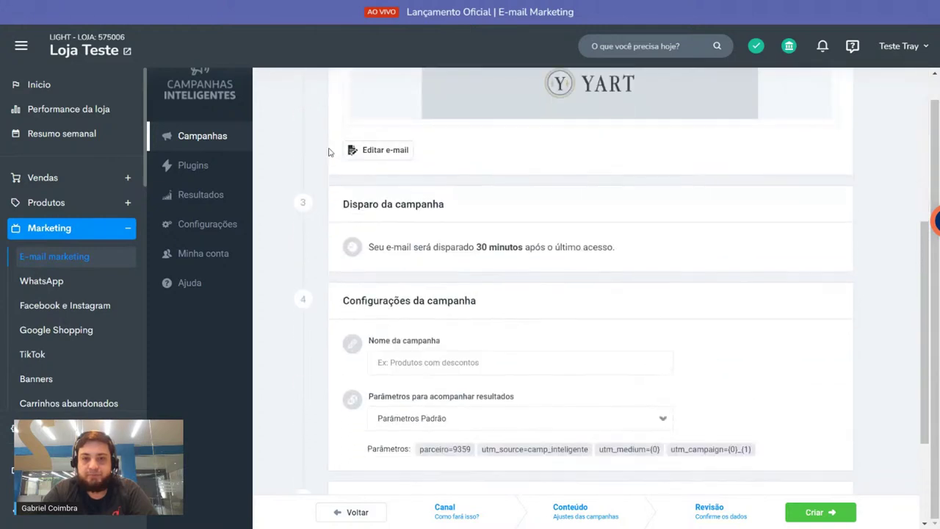
left_click_drag(388, 221, 461, 222)
left_click(458, 240)
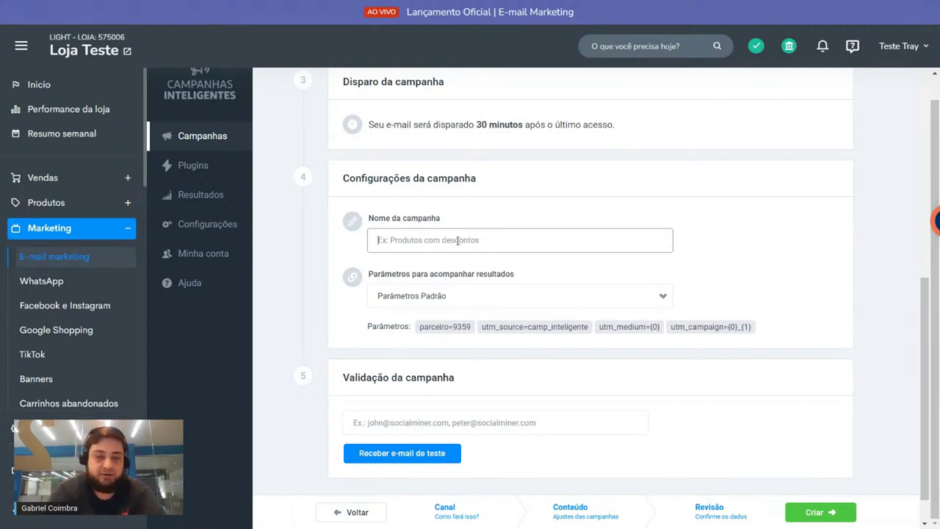
type("Recupera")
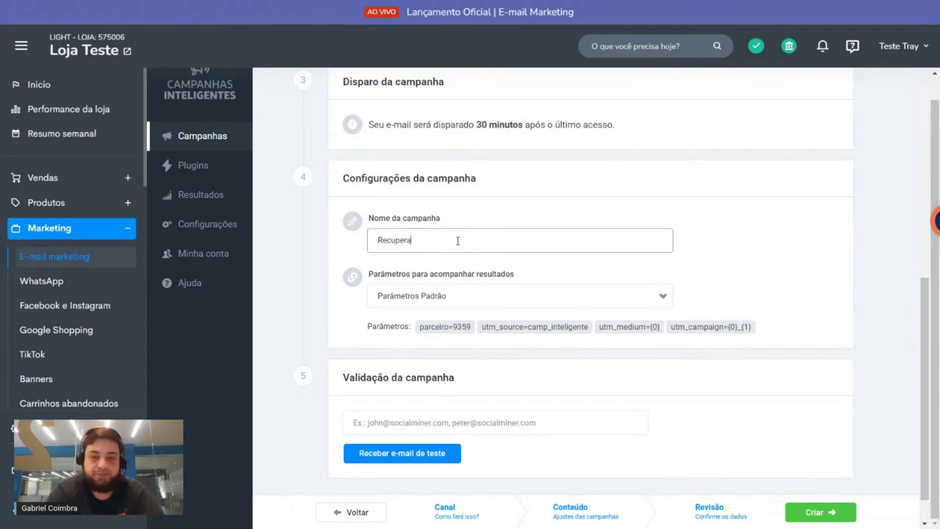
type("ção de carri")
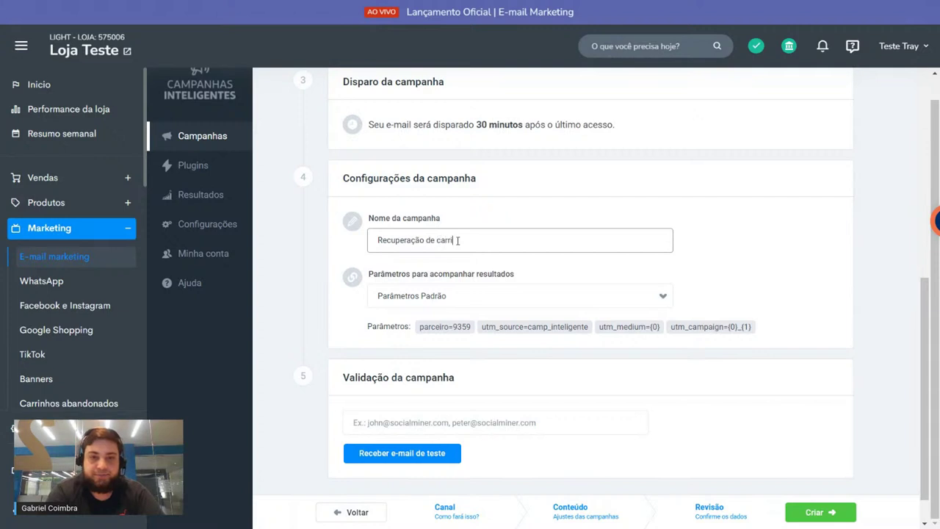
type("nhos")
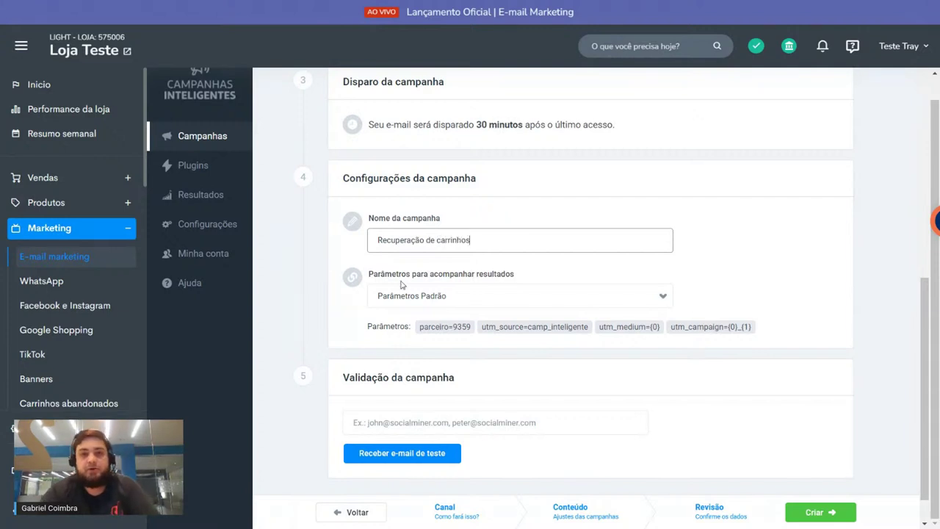
left_click_drag(370, 275, 769, 273)
left_click(522, 340)
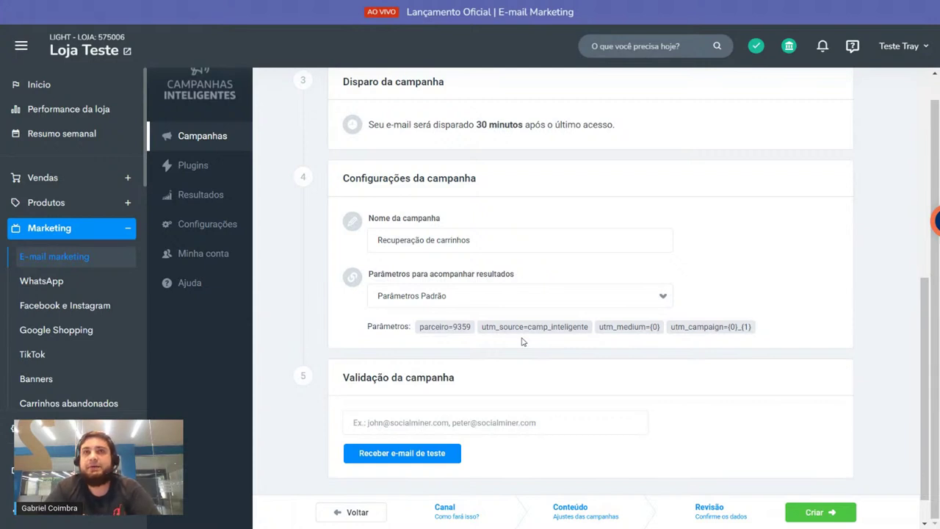
left_click_drag(471, 326, 473, 330)
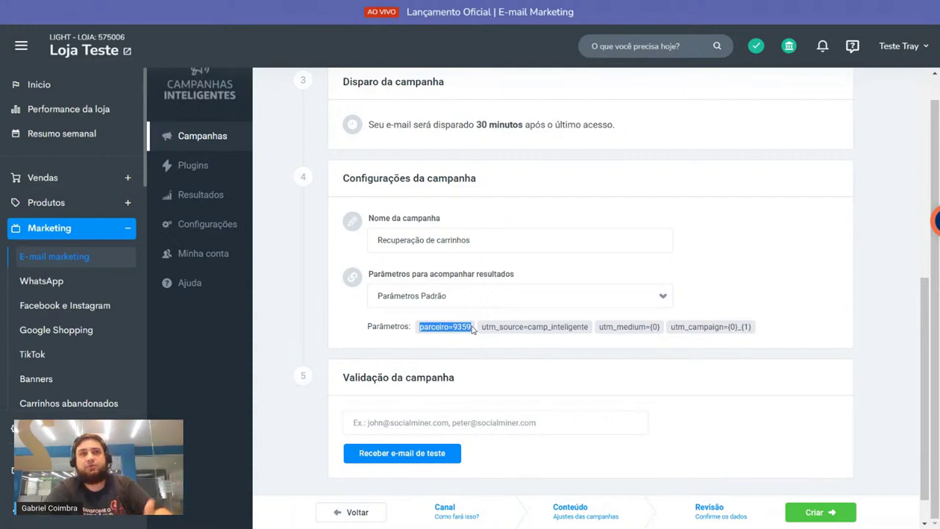
double_click(462, 327)
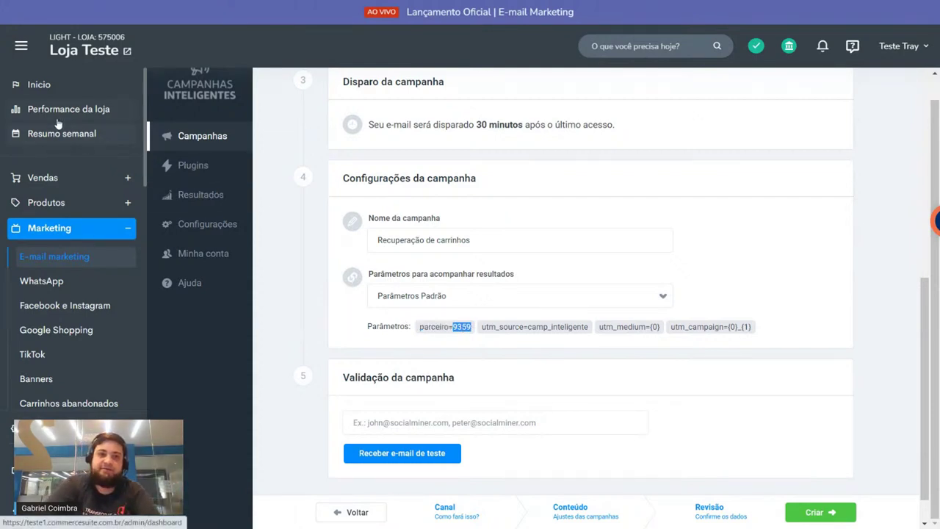
left_click(283, 235)
double_click(461, 327)
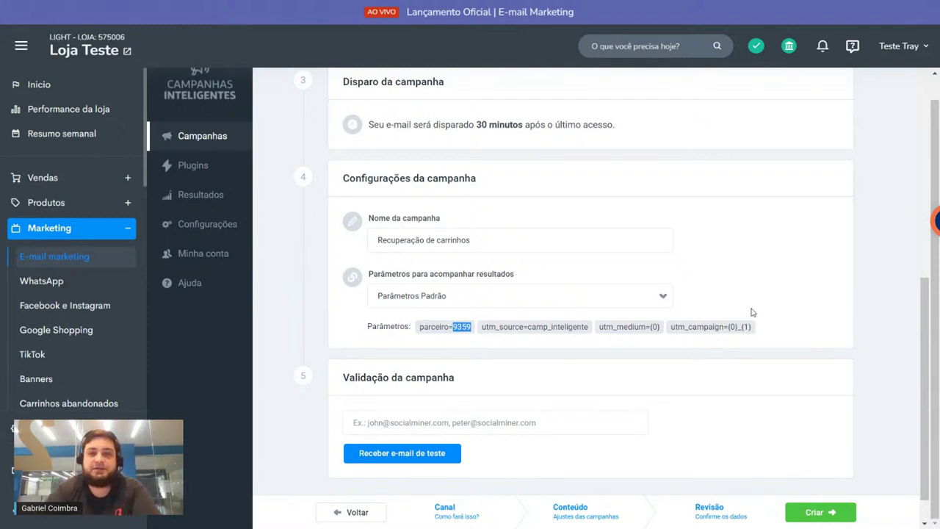
scroll(757, 312, "up", 2)
scroll(752, 313, "down", 1)
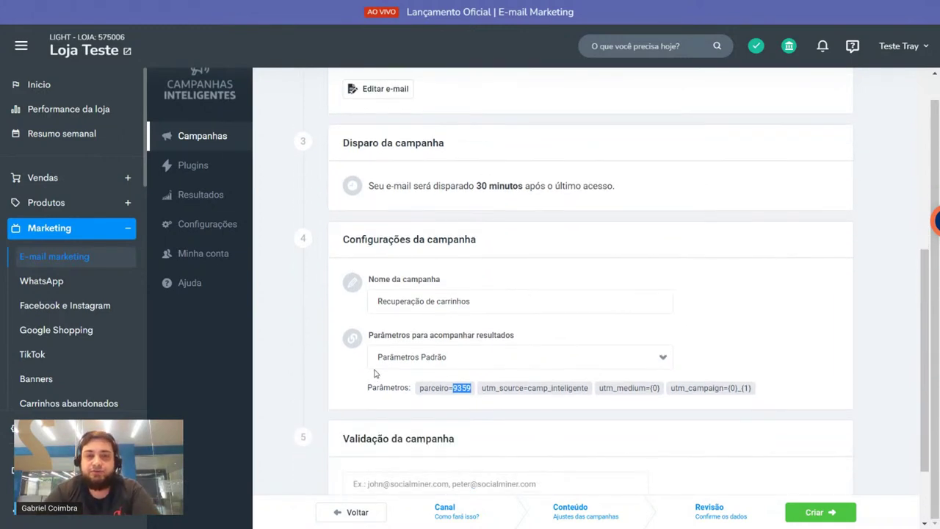
left_click(420, 388)
left_click_drag(420, 387, 476, 388)
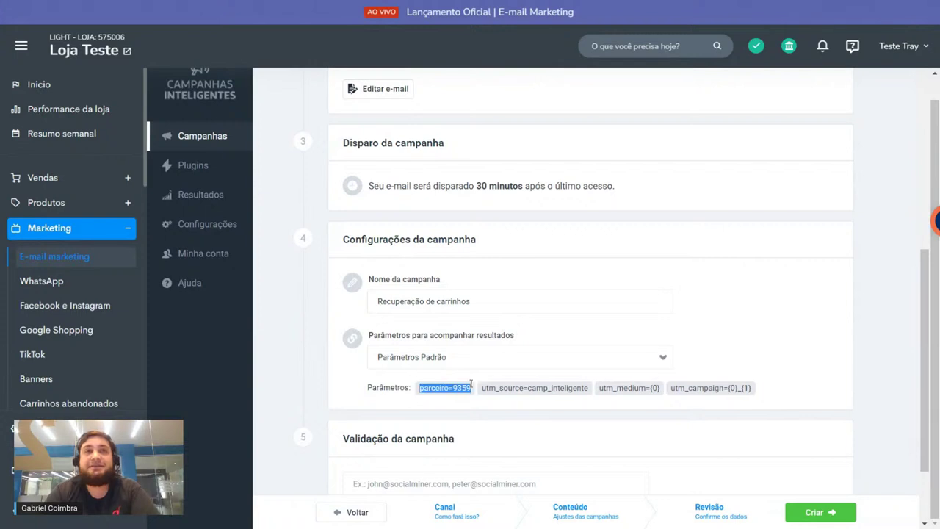
left_click(294, 312)
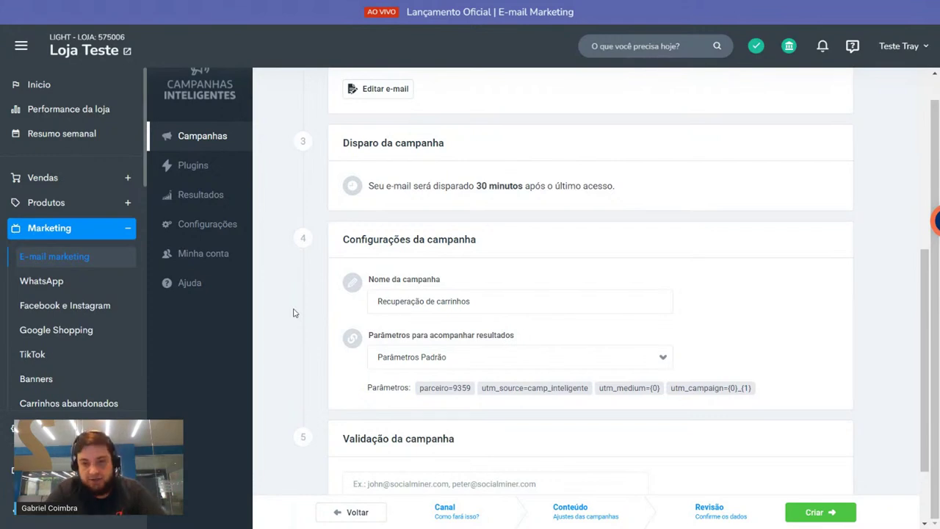
left_click_drag(482, 388, 525, 387)
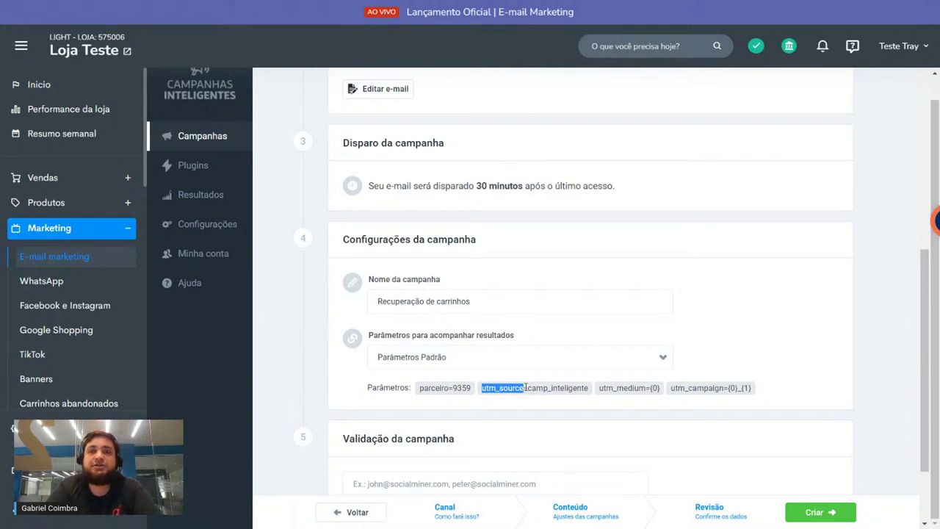
left_click_drag(498, 388, 741, 392)
left_click(740, 392)
double_click(732, 388)
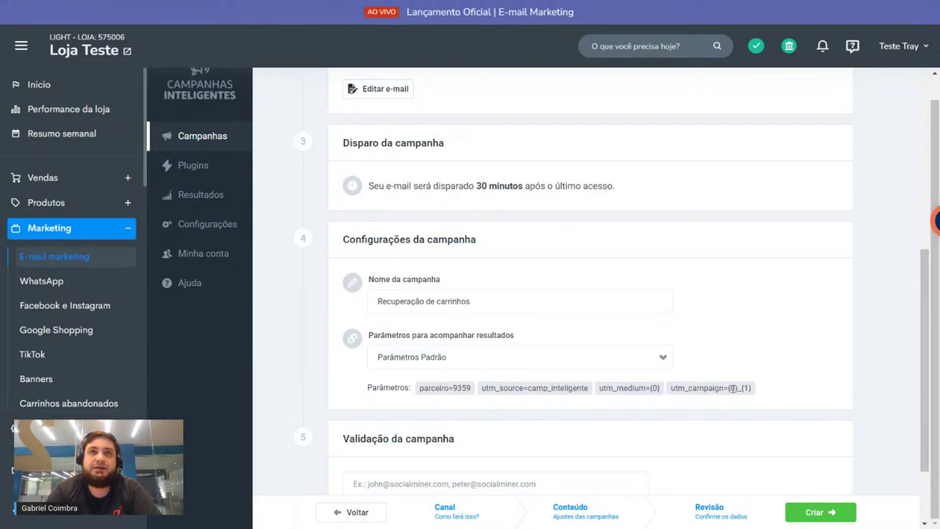
left_click(635, 387)
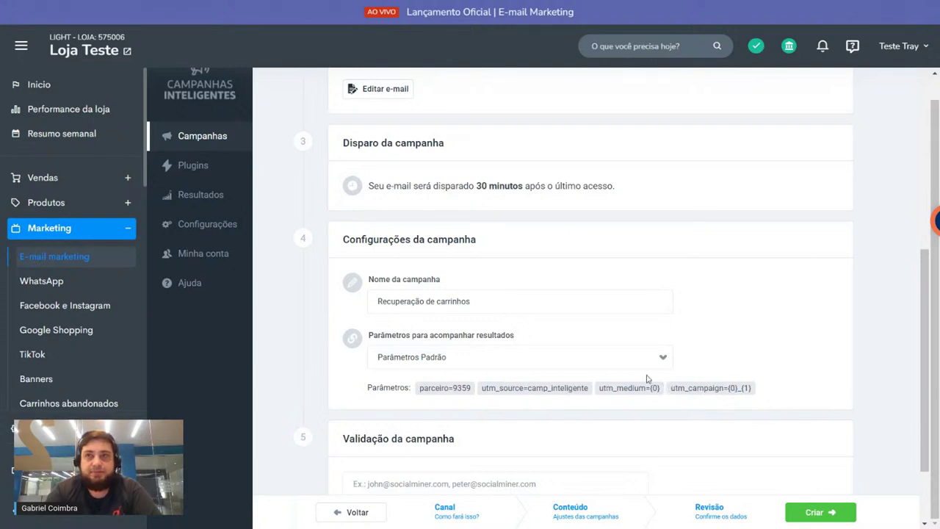
Step: Enter your own e-mail address as the test recipient and request a test e-mail of the campaign
scroll(619, 292, "down", 2)
left_click(356, 379)
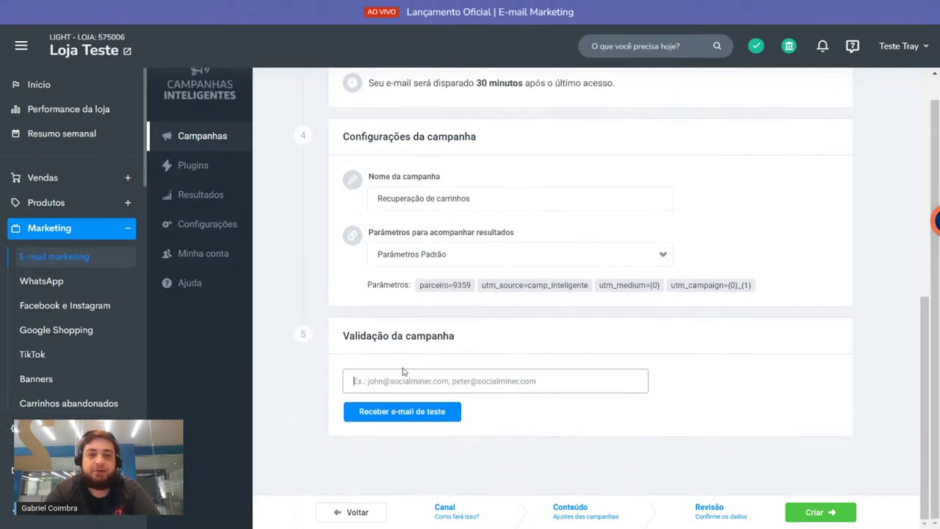
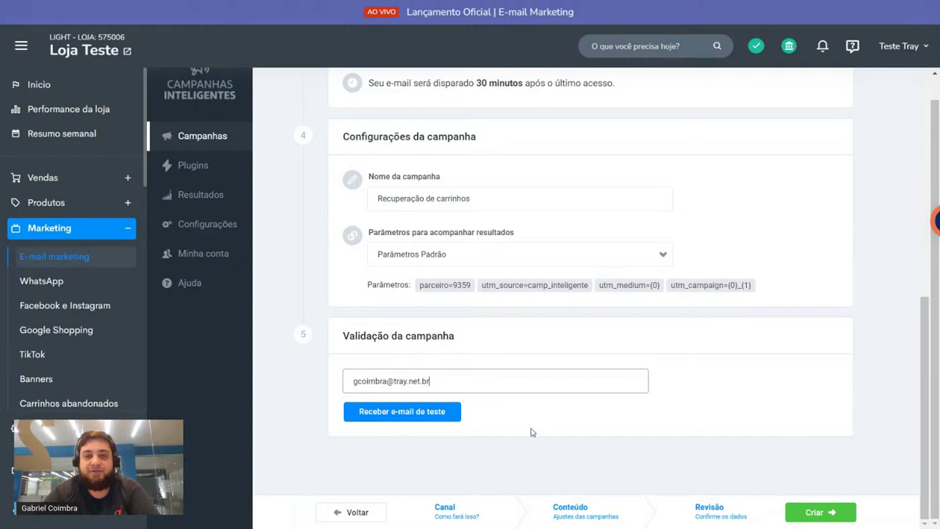
left_click(348, 335)
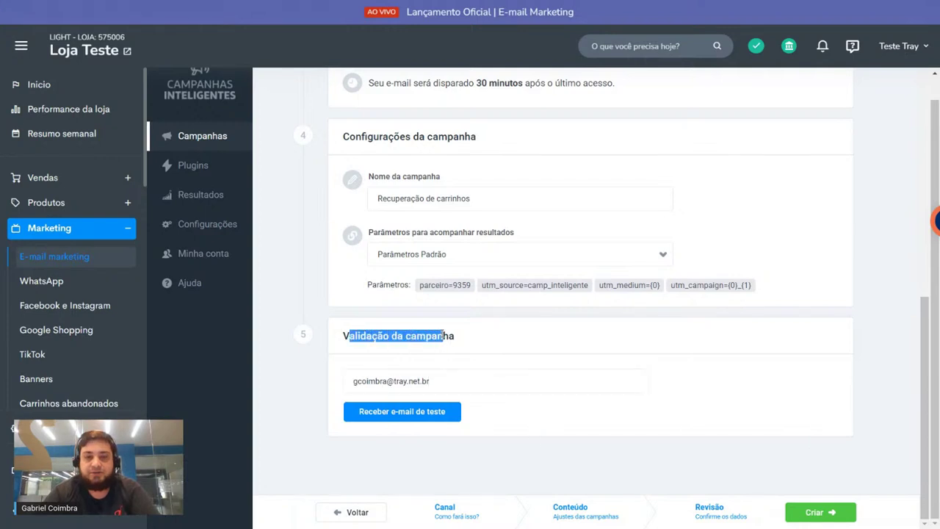
left_click(400, 410)
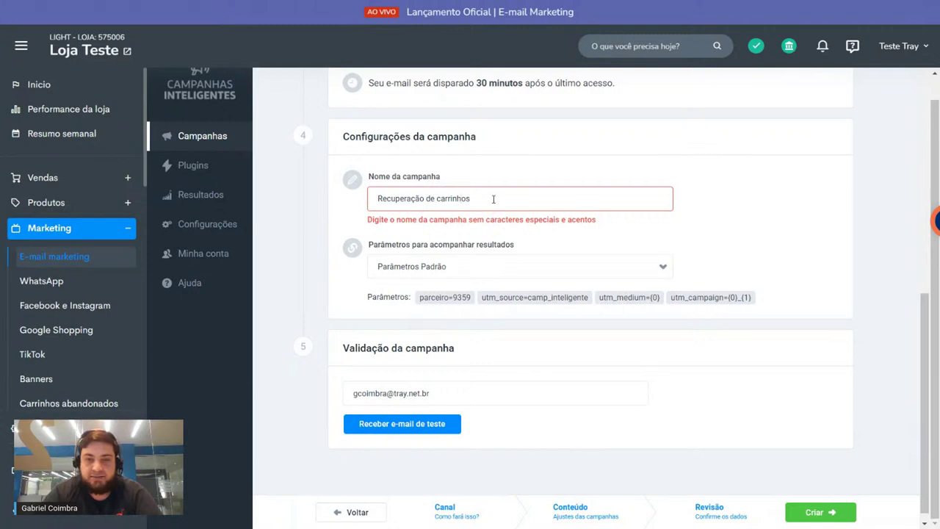
Step: Rename the campaign to 'recuperacao de carrinhos', resend the test e-mail and dismiss the confirmation notice
left_click_drag(475, 199, 367, 205)
type("r")
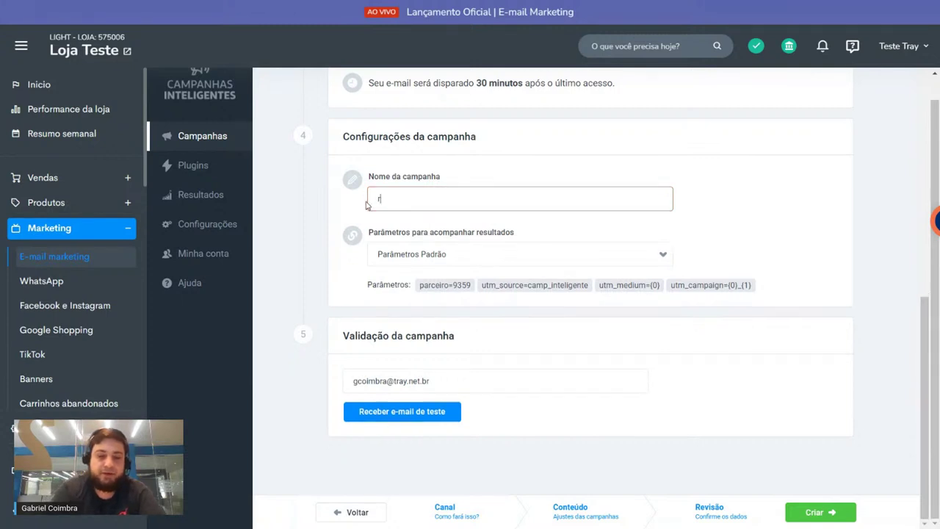
type("ecuperacao")
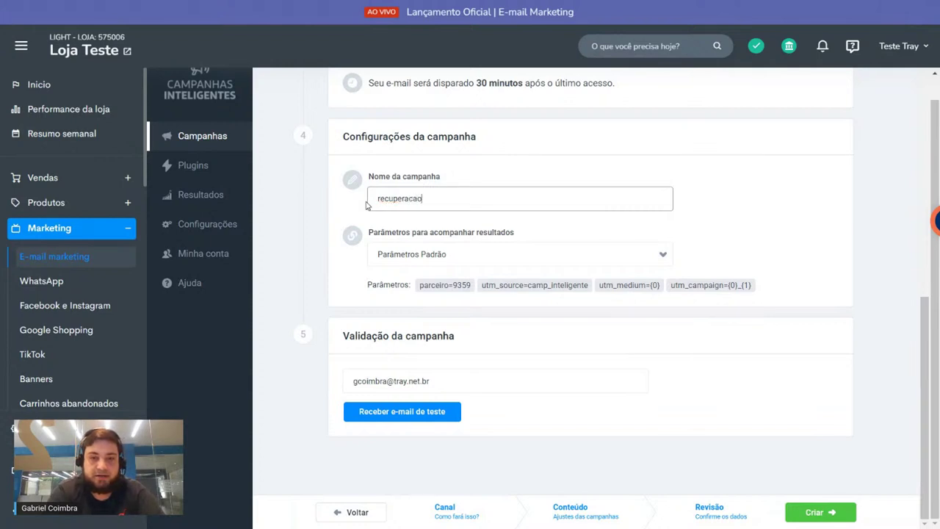
type(" de carrinhos")
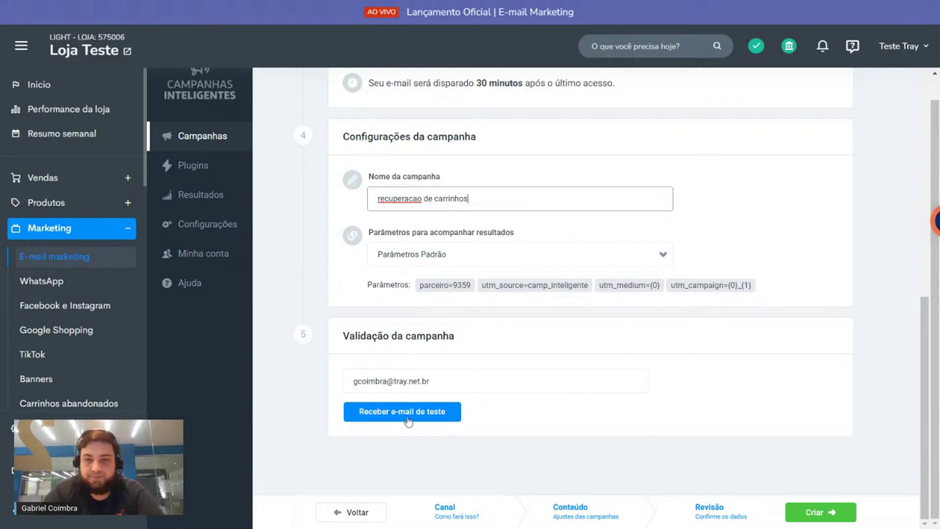
left_click(407, 418)
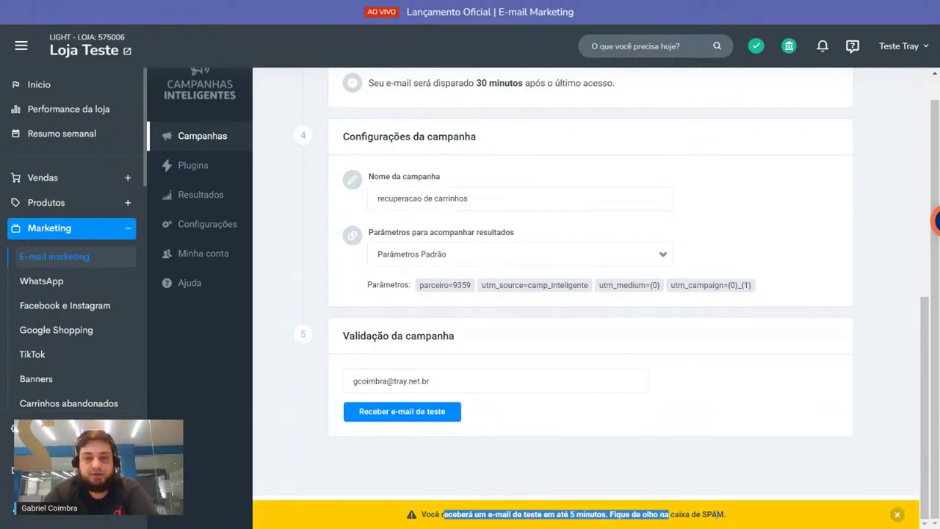
left_click(897, 514)
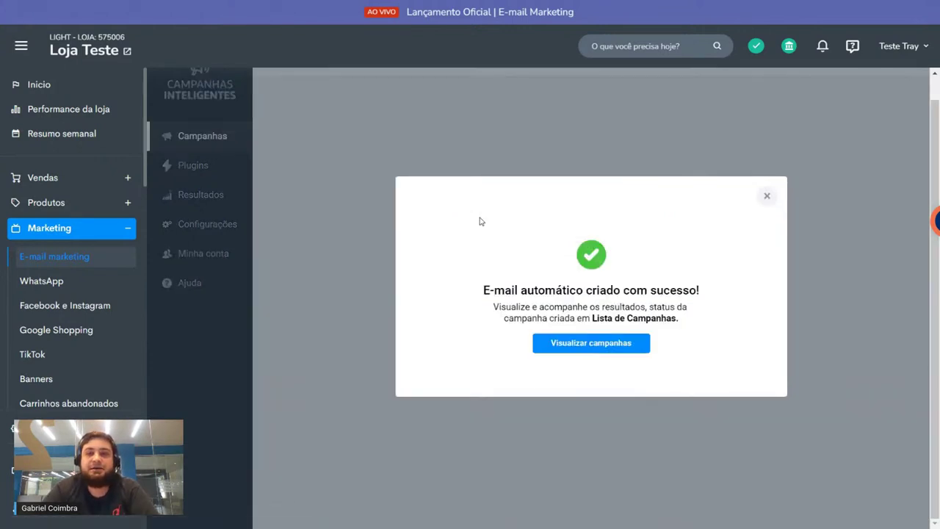
Step: Close the success message to return to the campaign list
left_click(767, 196)
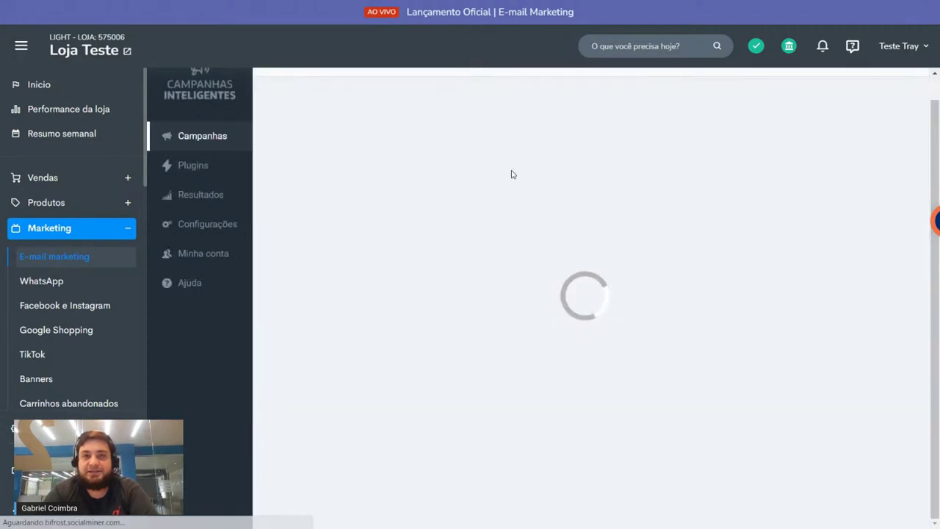
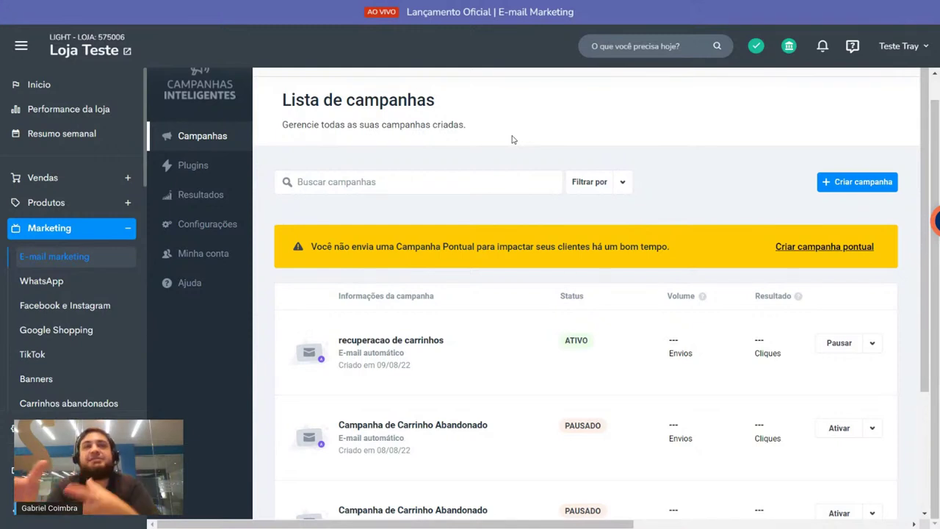
Step: Start an automatic E-mail Humanizado campaign triggered by Abandono de carrinho
left_click(856, 183)
left_click(504, 306)
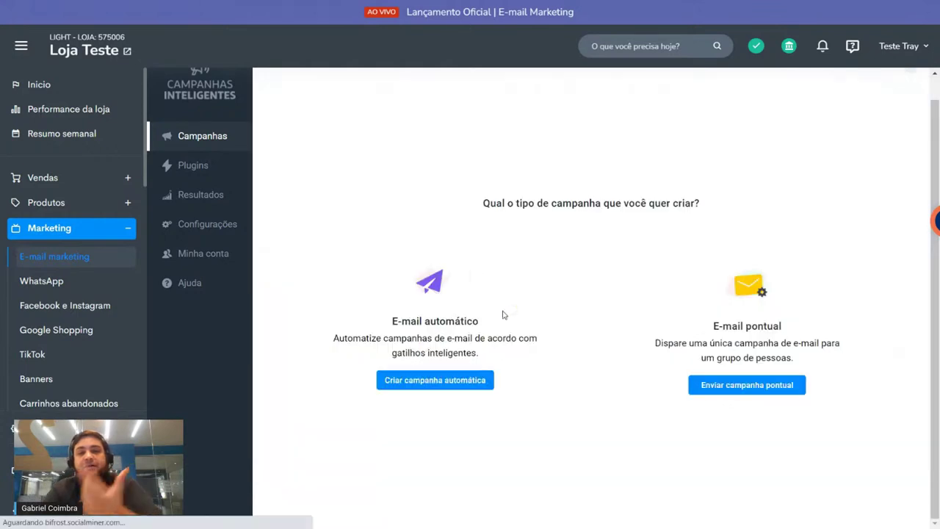
left_click(443, 379)
left_click(407, 197)
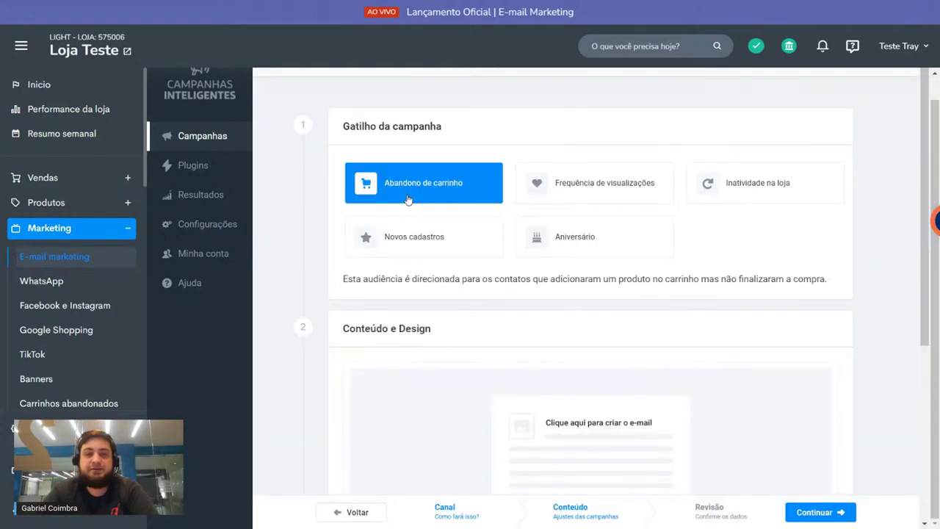
Step: Open the cart-recovery email template, look it over, then return to the campaign list
scroll(558, 332, "down", 2)
left_click(558, 357)
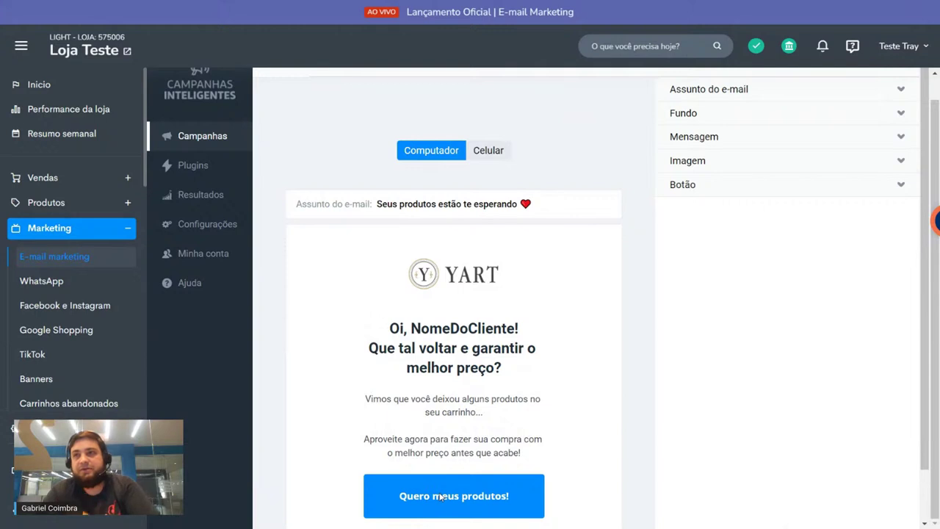
scroll(466, 120, "up", 2)
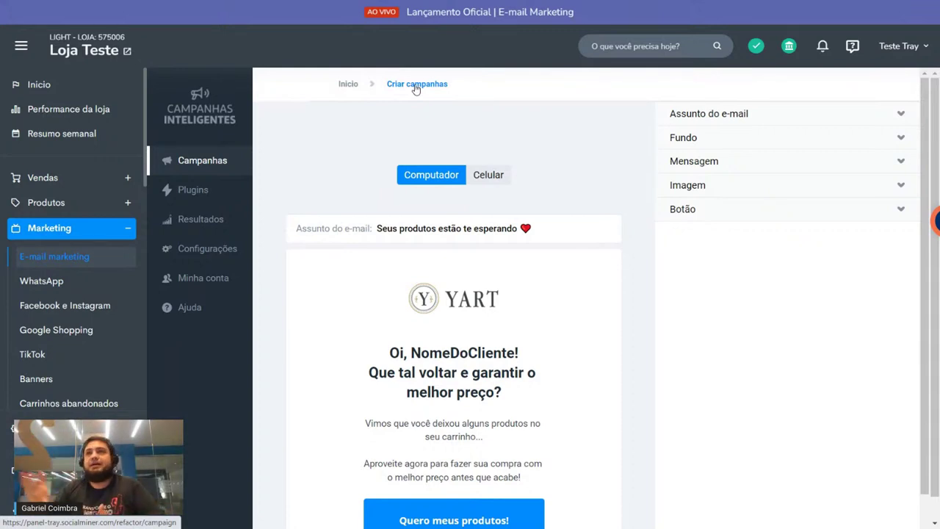
left_click(217, 163)
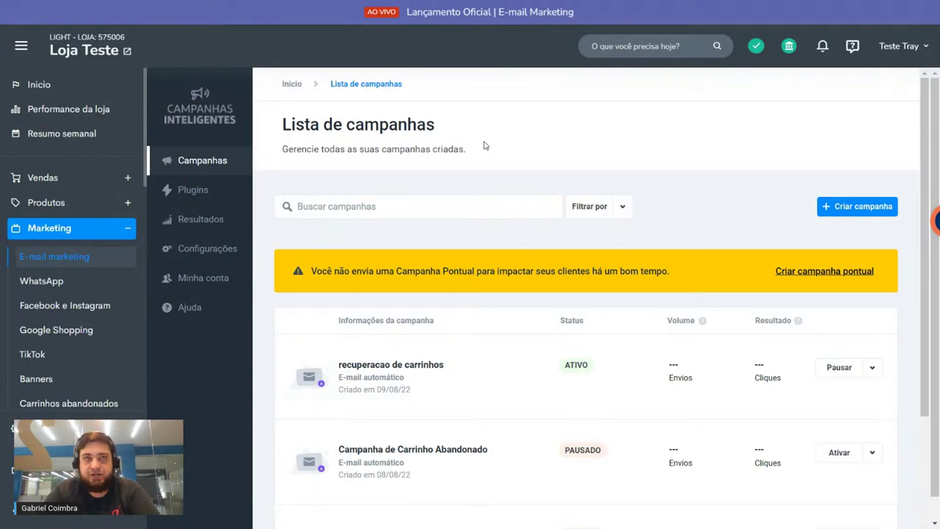
Step: Create a new E-mail Humanizado campaign as a one-off send (Enviar campanha pontual)
left_click(855, 208)
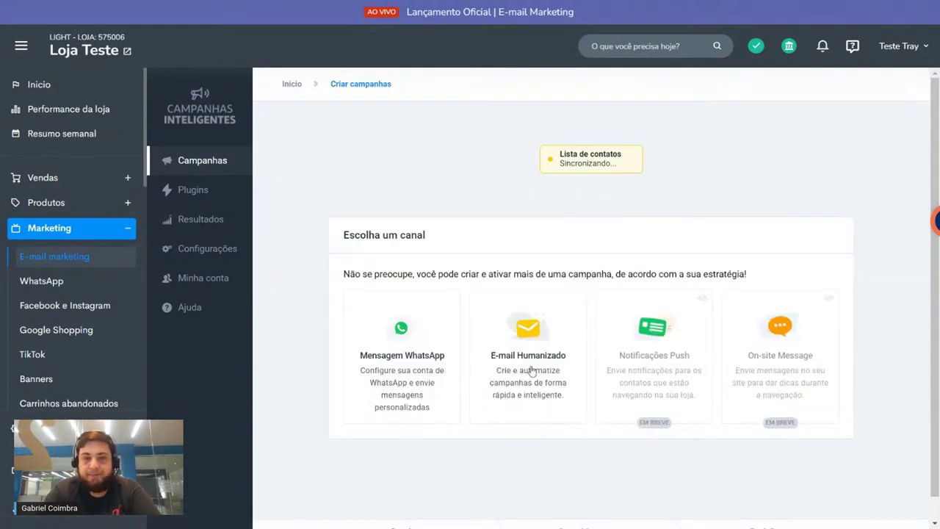
left_click(529, 371)
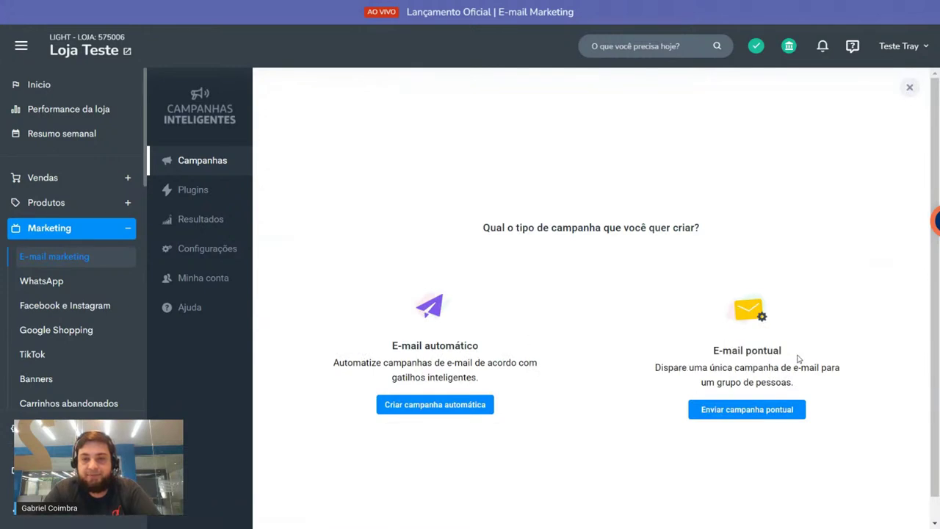
left_click(746, 417)
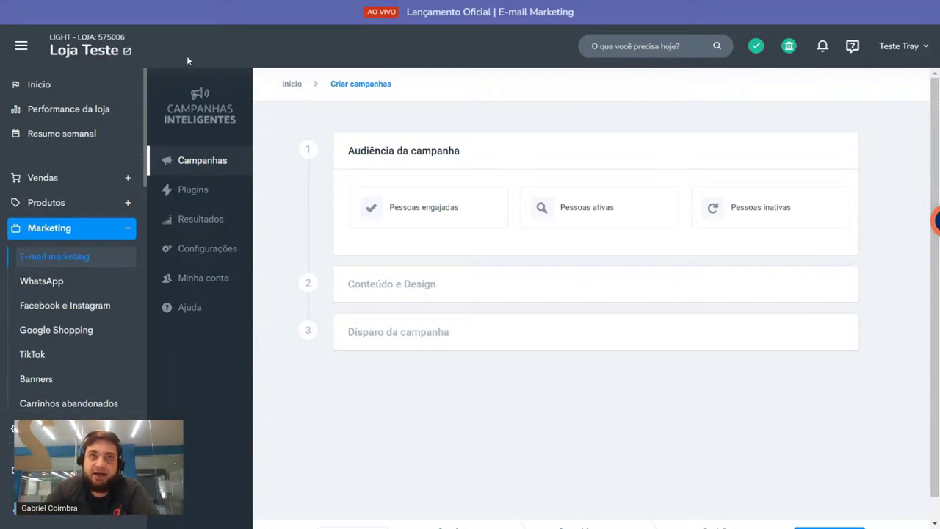
Step: Compare the engaged, active and inactive audiences, settling on Pessoas engajadas and reading its description
left_click(447, 205)
left_click(563, 208)
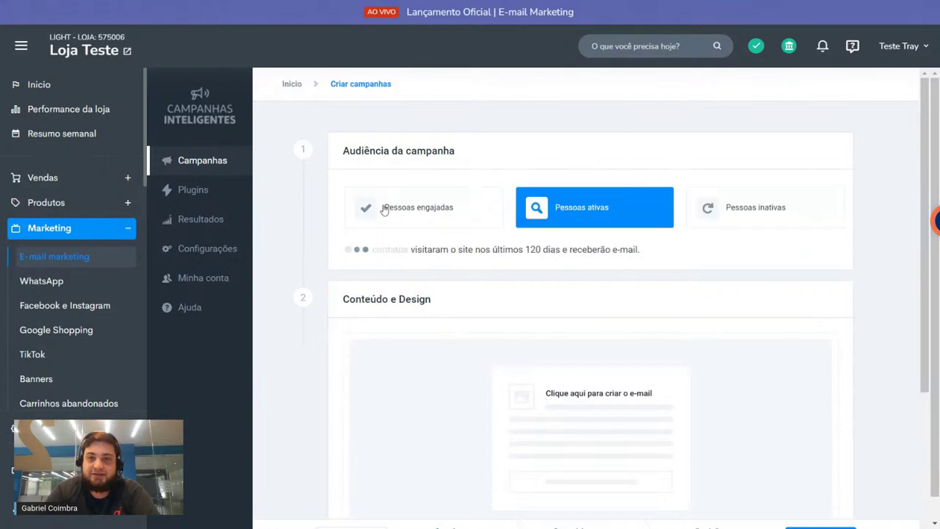
left_click(478, 208)
left_click(709, 196)
left_click(406, 214)
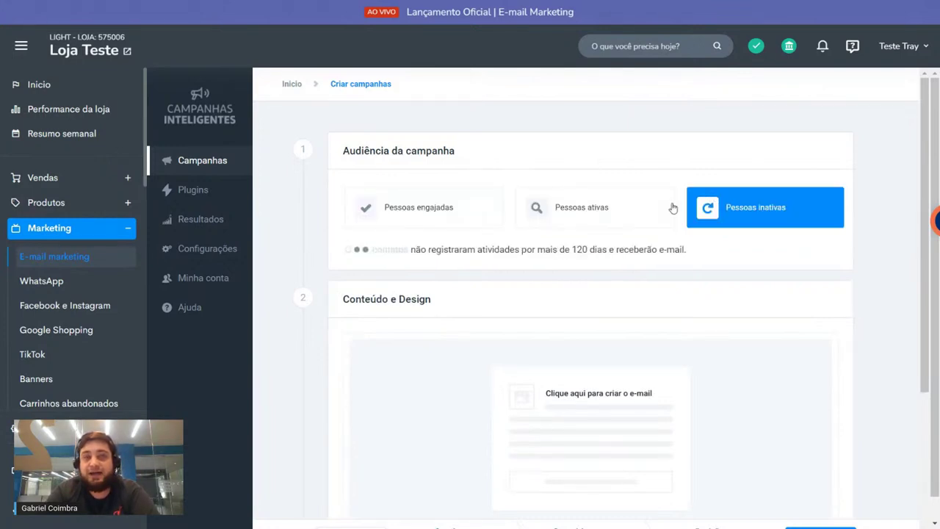
left_click(481, 208)
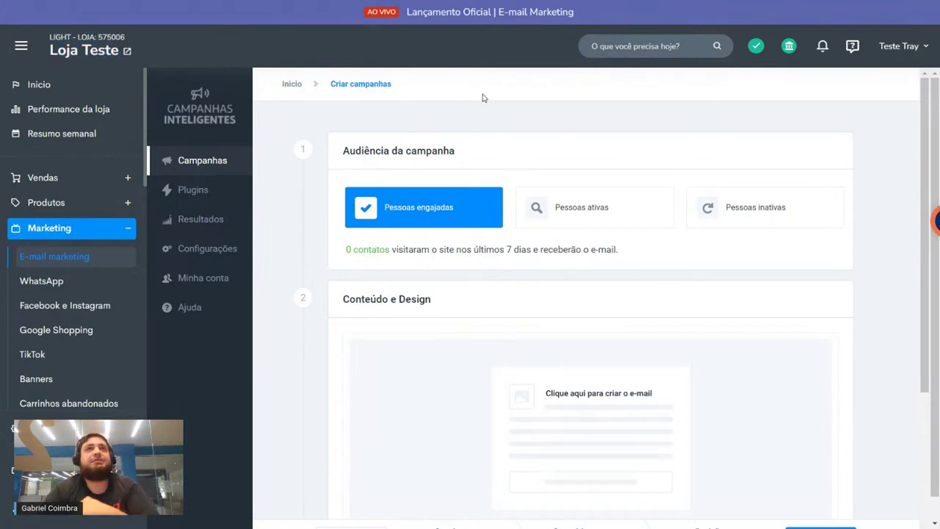
left_click_drag(346, 249, 456, 250)
double_click(371, 250)
left_click(539, 239)
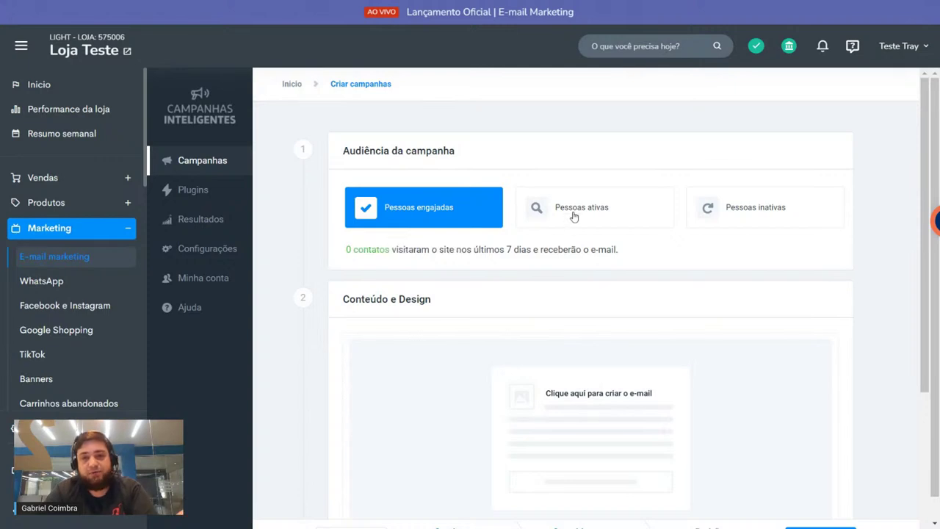
Step: Compare the 7-day and 120-day audience criteria, then reselect Pessoas engajadas
left_click(574, 213)
left_click(759, 209)
left_click(595, 209)
left_click(491, 210)
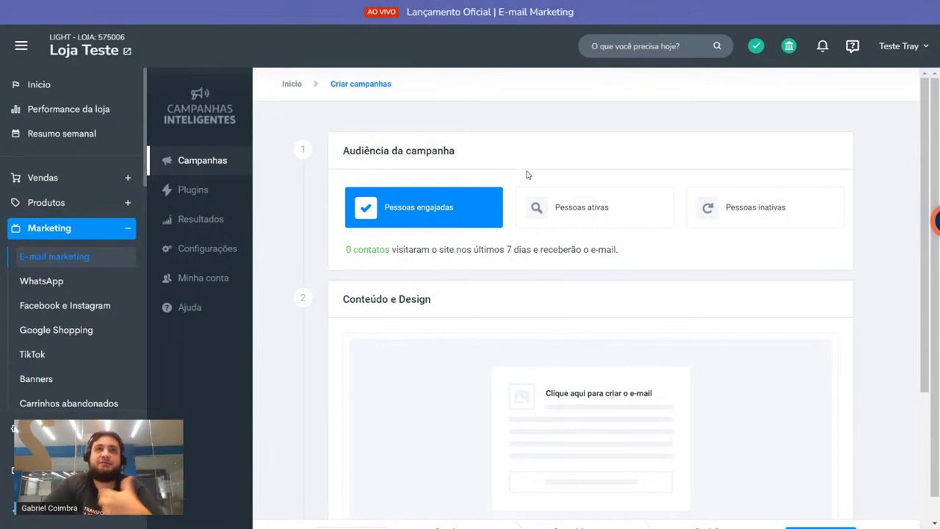
left_click_drag(366, 249, 331, 249)
left_click(371, 246)
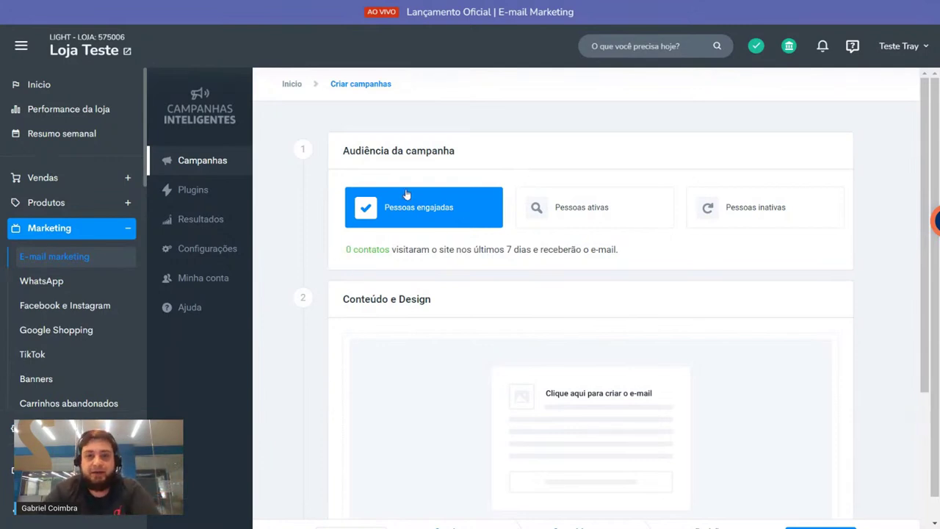
left_click_drag(443, 250, 596, 250)
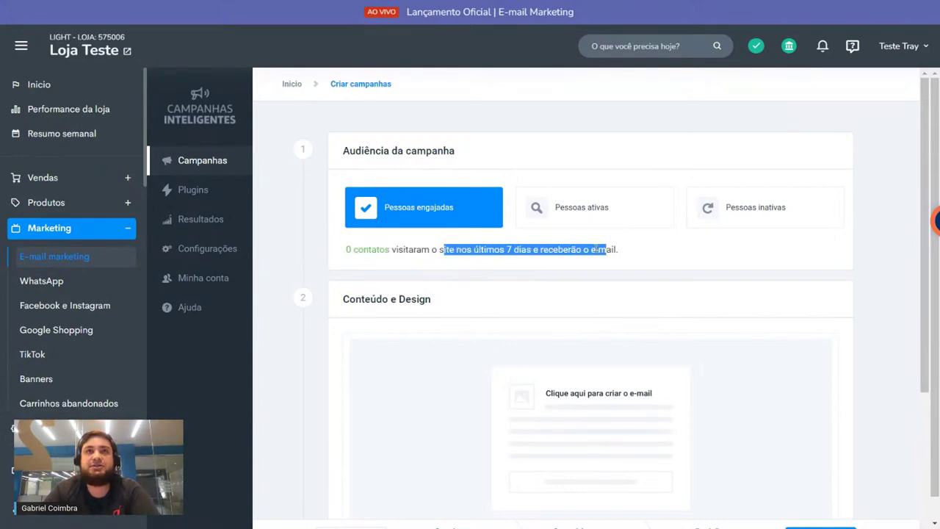
left_click_drag(505, 250, 552, 251)
left_click(592, 207)
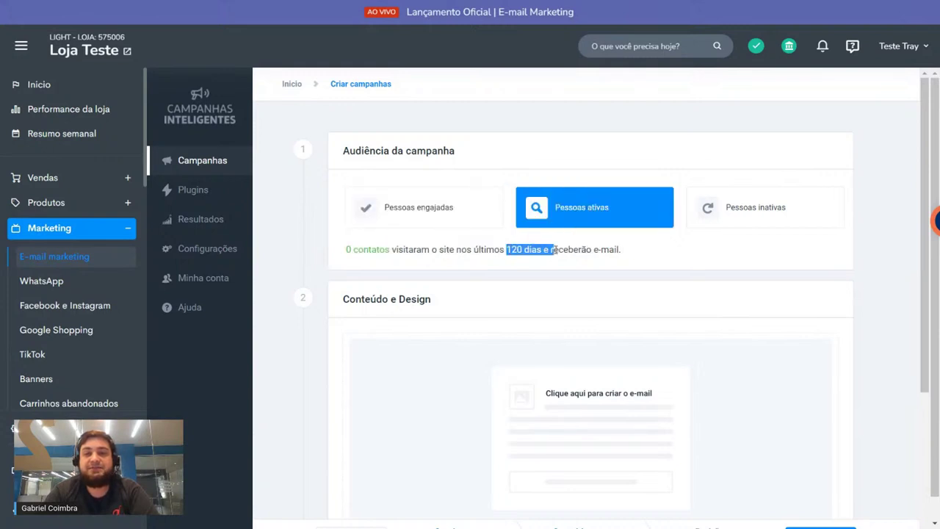
left_click(737, 209)
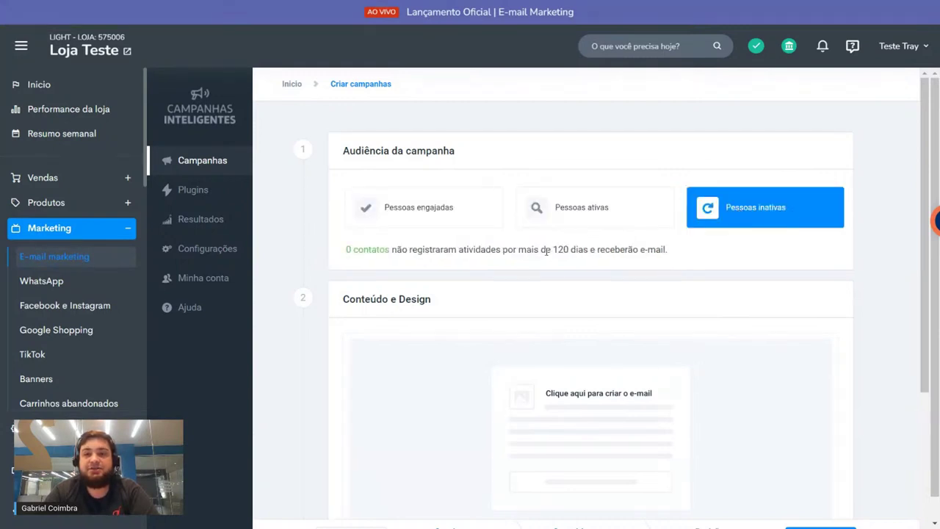
left_click_drag(551, 250, 585, 249)
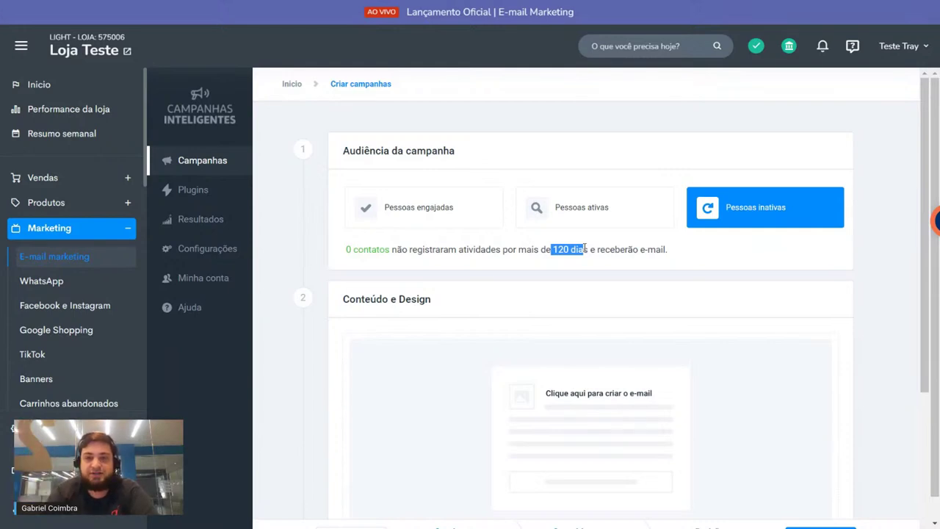
left_click(610, 151)
left_click(482, 213)
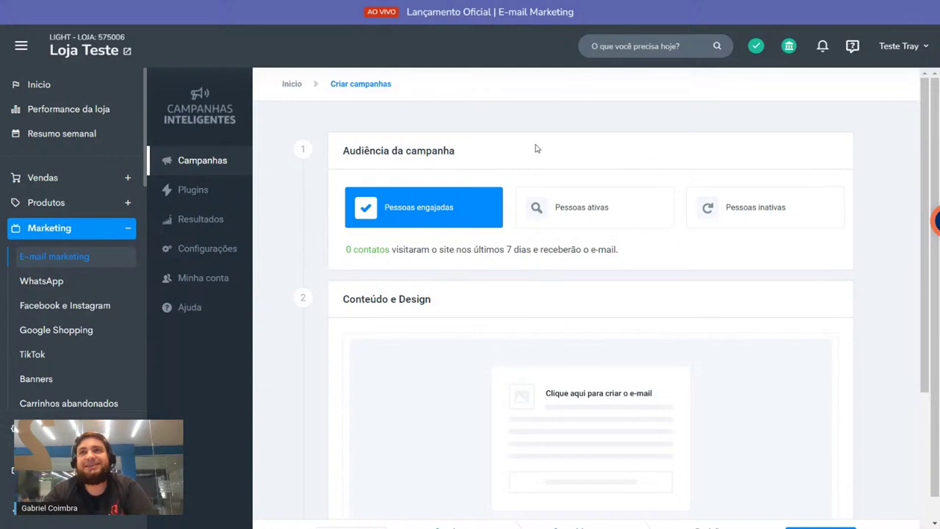
Step: Scroll down past the audience options to the Conteúdo e Design section
scroll(534, 140, "down", 3)
scroll(514, 147, "up", 3)
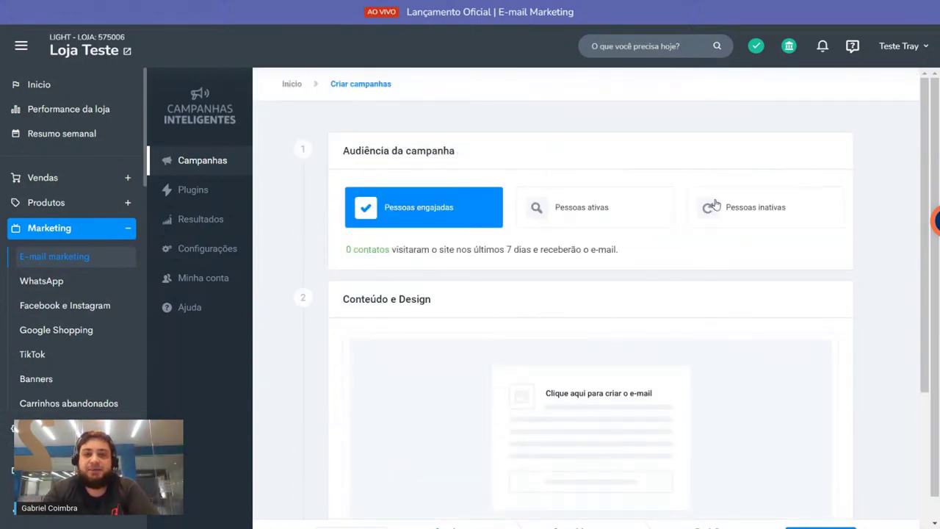
left_click_drag(341, 151, 409, 166)
left_click(409, 166)
scroll(544, 367, "down", 3)
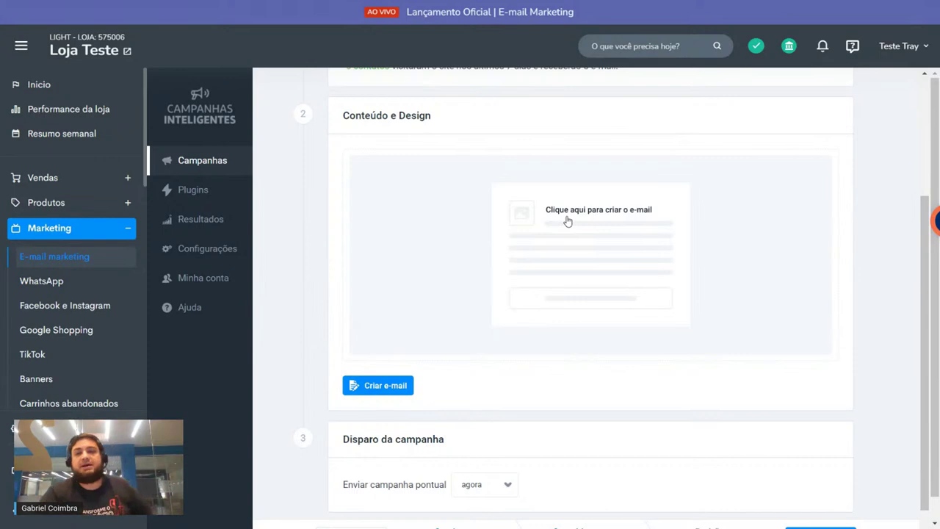
Step: Open the one-off campaign's email editor and check its subject line
left_click(567, 221)
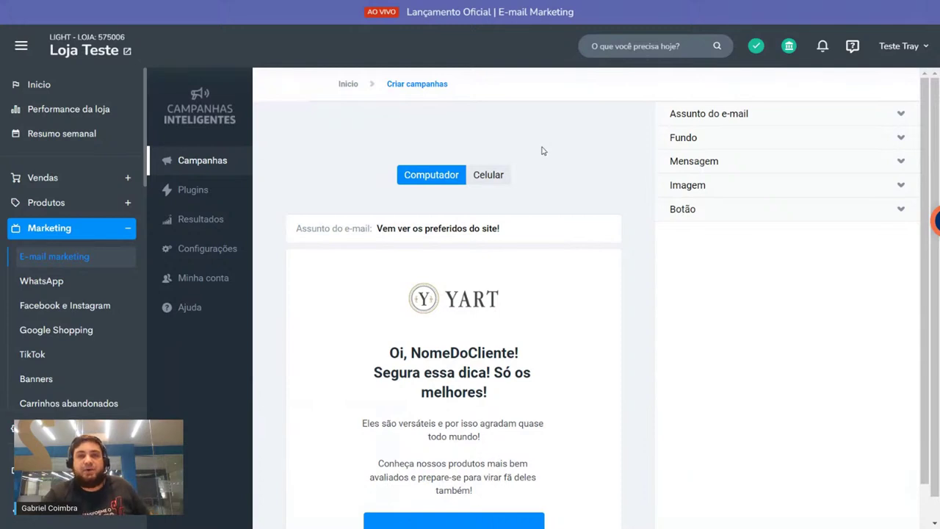
left_click(721, 111)
triple_click(721, 155)
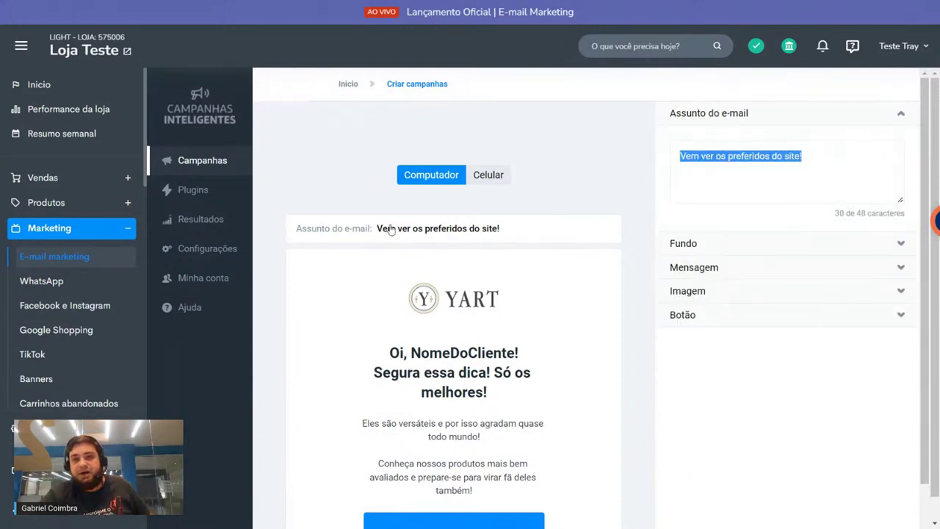
left_click(753, 118)
Step: Give the email an orange Preenchimento background under Fundo
left_click(737, 139)
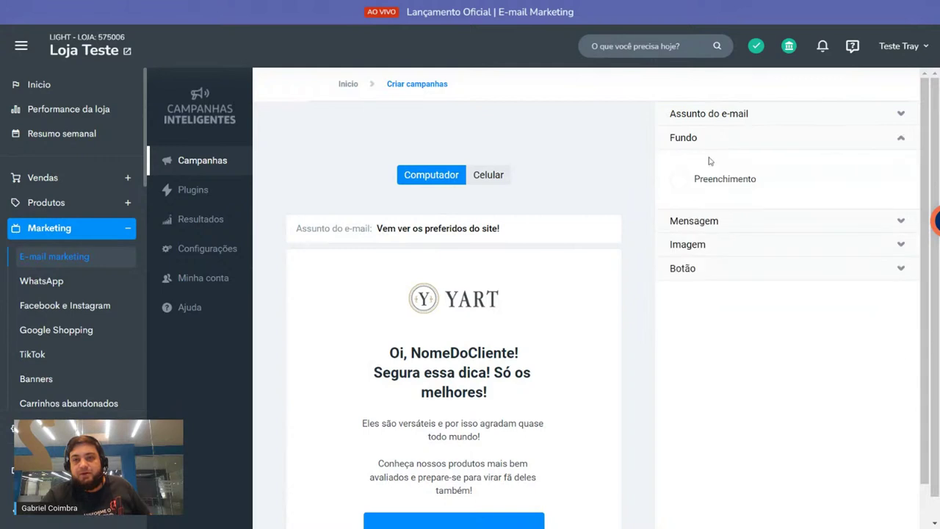
left_click(680, 179)
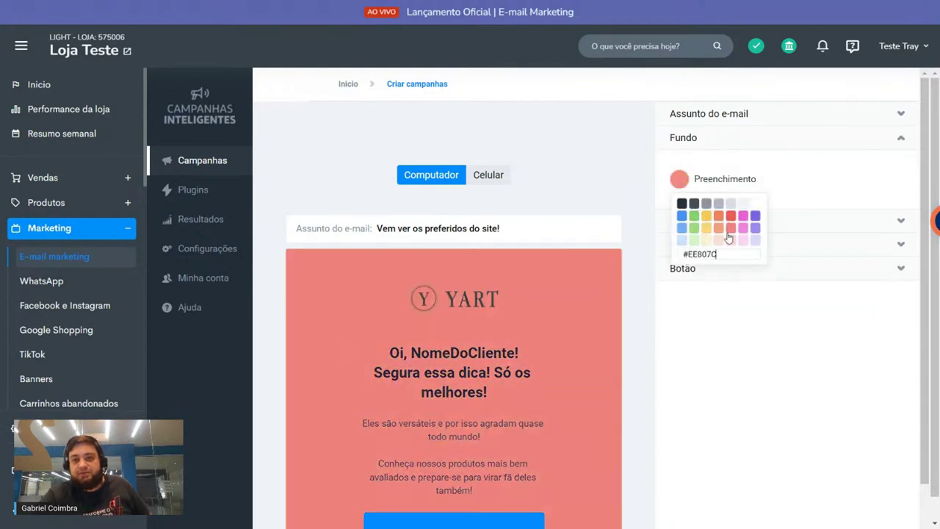
left_click(679, 203)
left_click(681, 184)
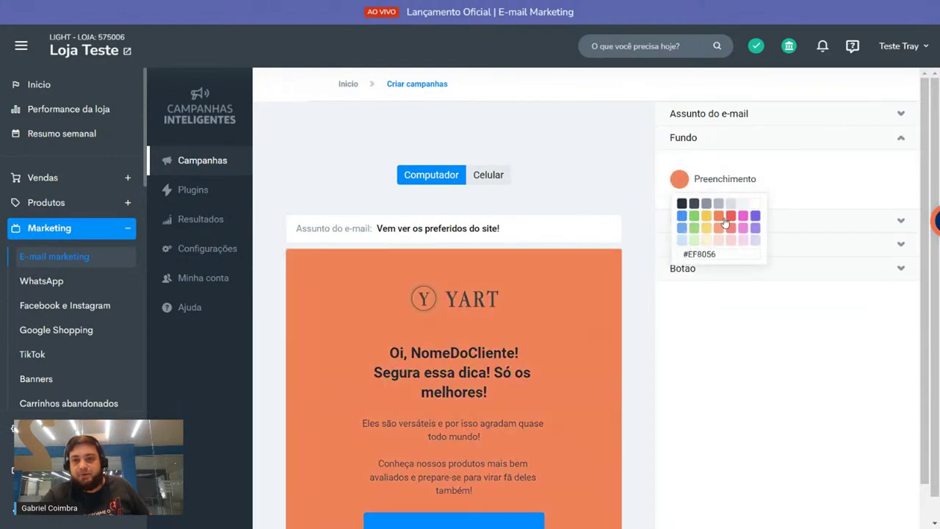
left_click(723, 225)
Step: Set the Mensagem text colour to purple
left_click(710, 221)
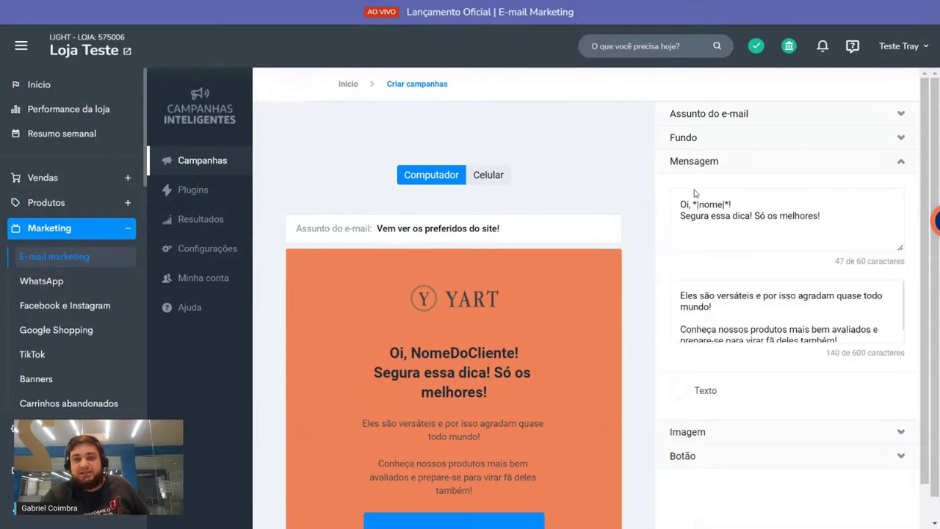
triple_click(695, 189)
triple_click(714, 307)
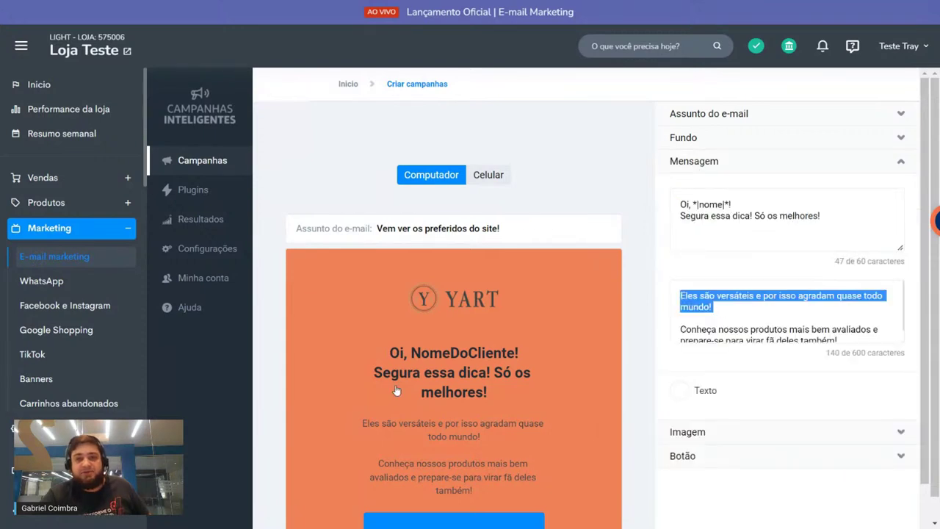
left_click(679, 390)
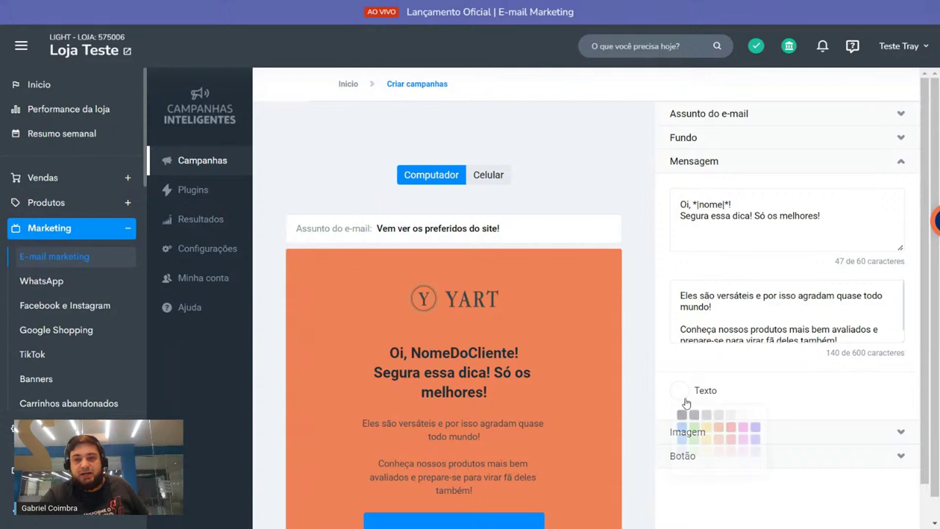
left_click(711, 439)
left_click(718, 427)
left_click(755, 427)
Step: Review the Imagem and Botão settings and begin on the button link
scroll(731, 376, "down", 1)
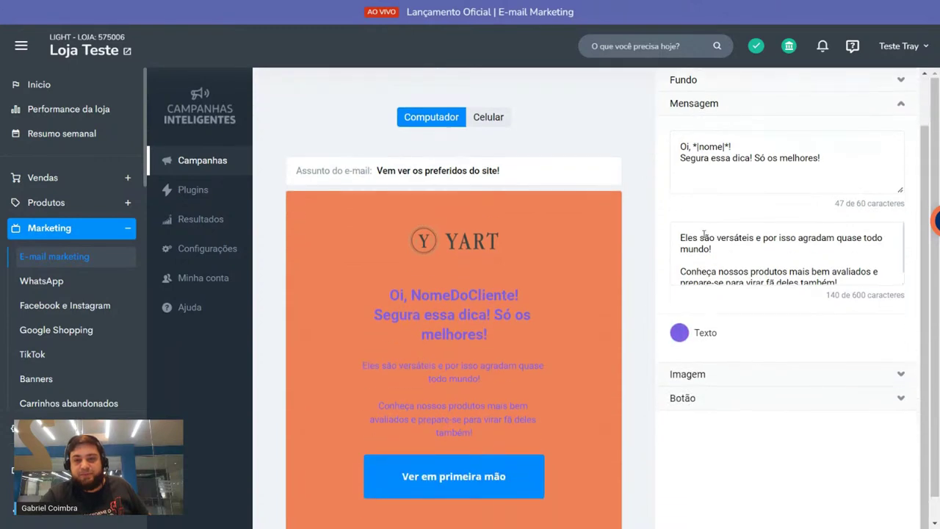
left_click(730, 372)
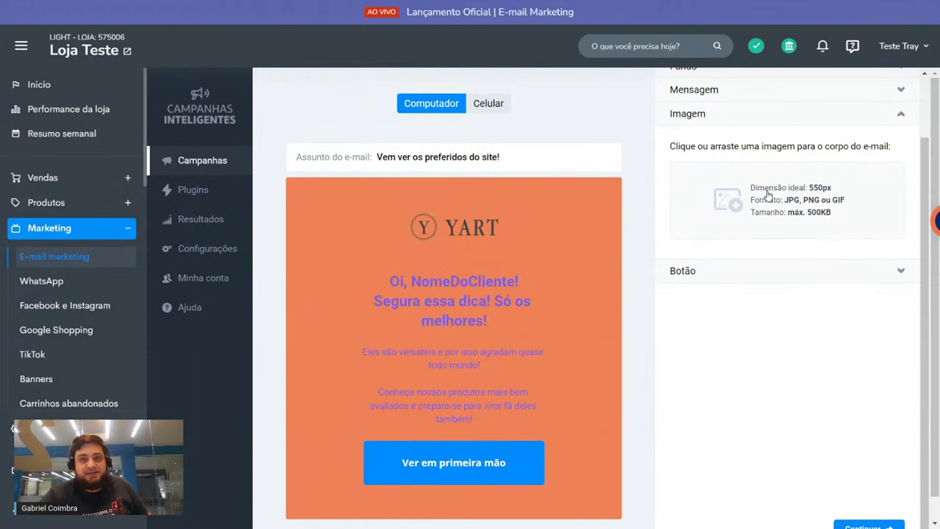
left_click(899, 116)
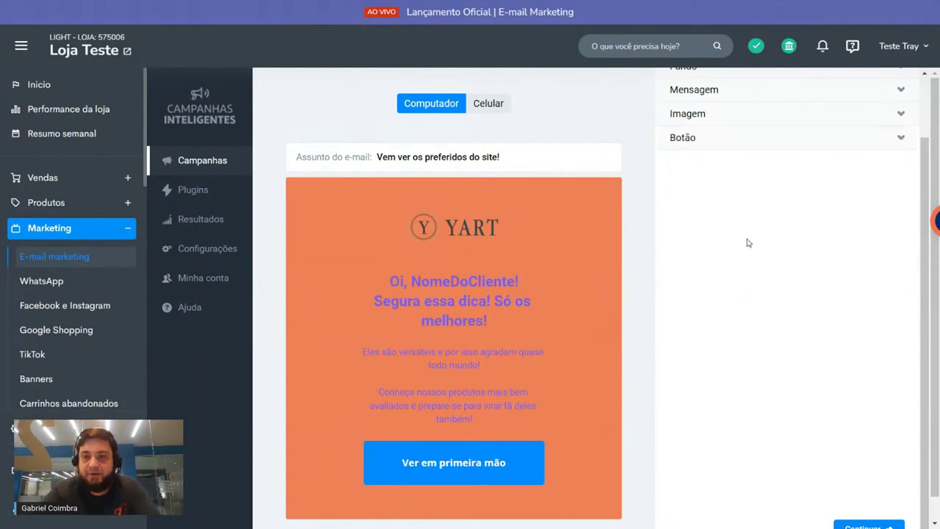
left_click(719, 141)
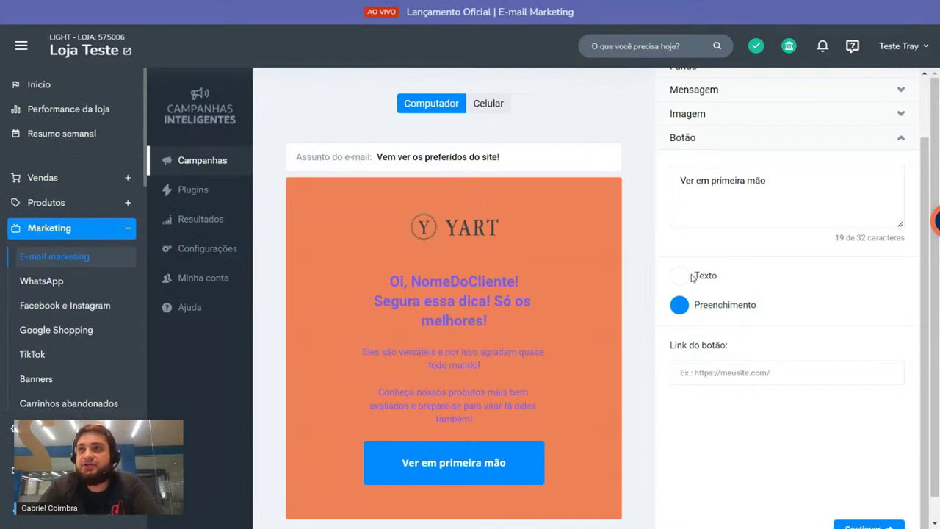
left_click(783, 372)
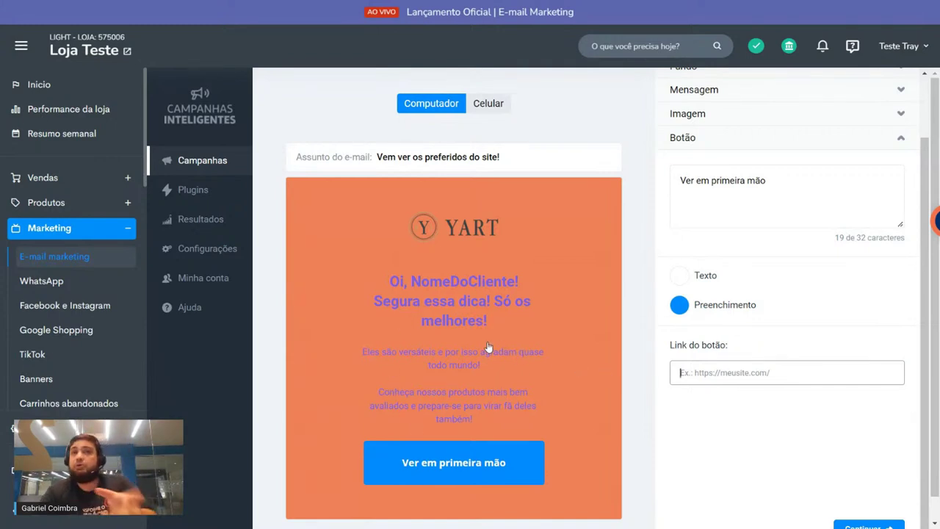
scroll(773, 138, "up", 2)
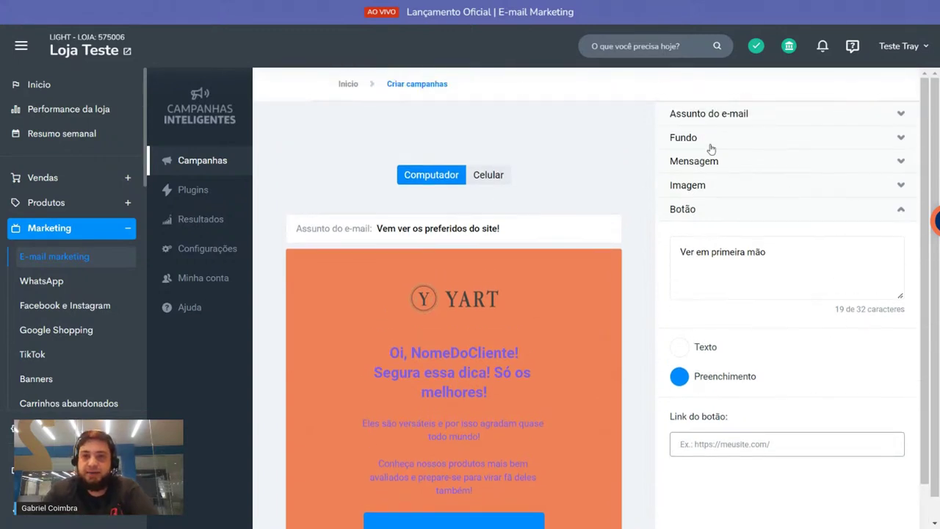
left_click(707, 138)
Step: Change the email background fill to light blue
left_click(680, 180)
left_click(697, 240)
left_click(681, 216)
left_click(682, 240)
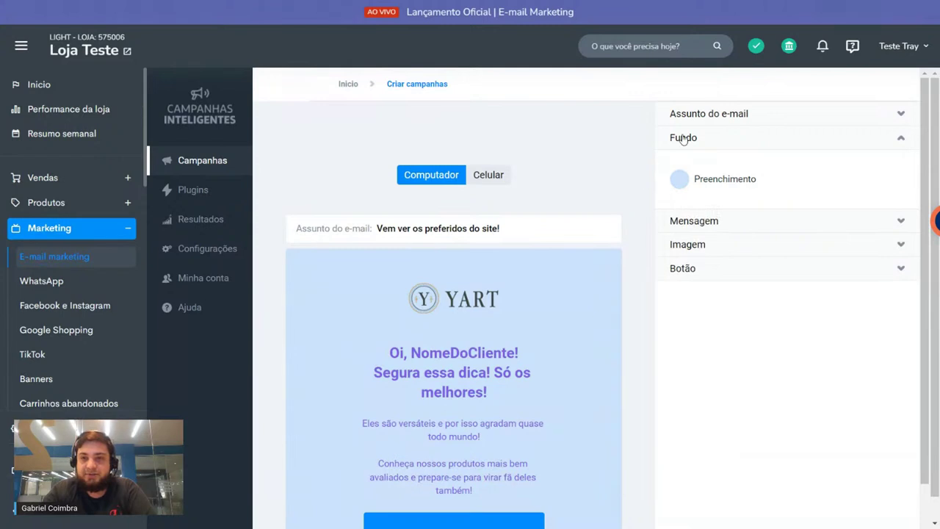
left_click(683, 139)
Step: Change the Mensagem text colour to dark grey
left_click(695, 114)
left_click(695, 115)
left_click(695, 161)
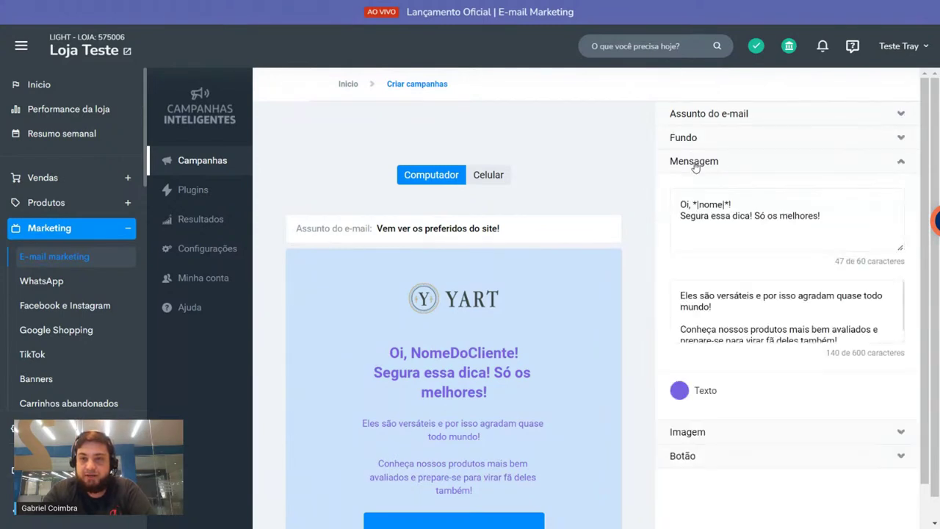
left_click(678, 390)
left_click(696, 426)
left_click(694, 416)
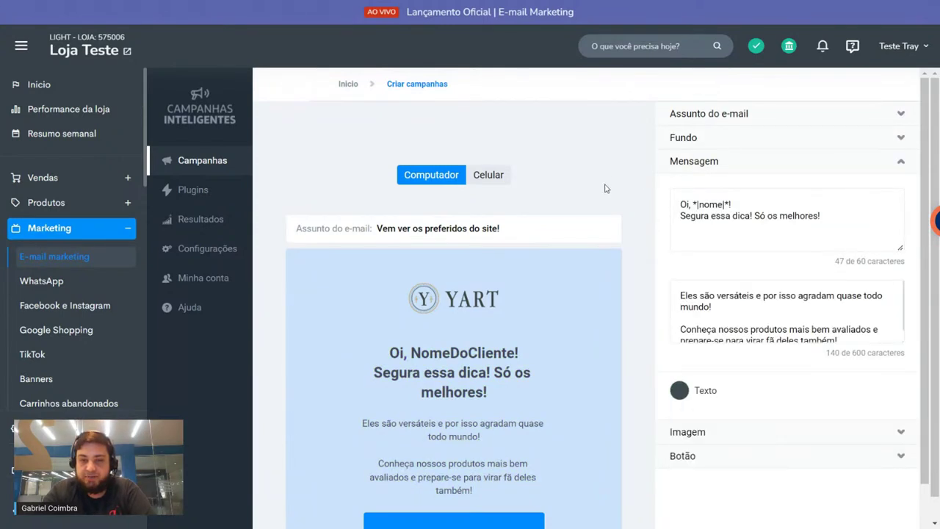
Step: Review the message body paragraphs starting 'Eles são' and 'Conheça'
scroll(614, 170, "down", 2)
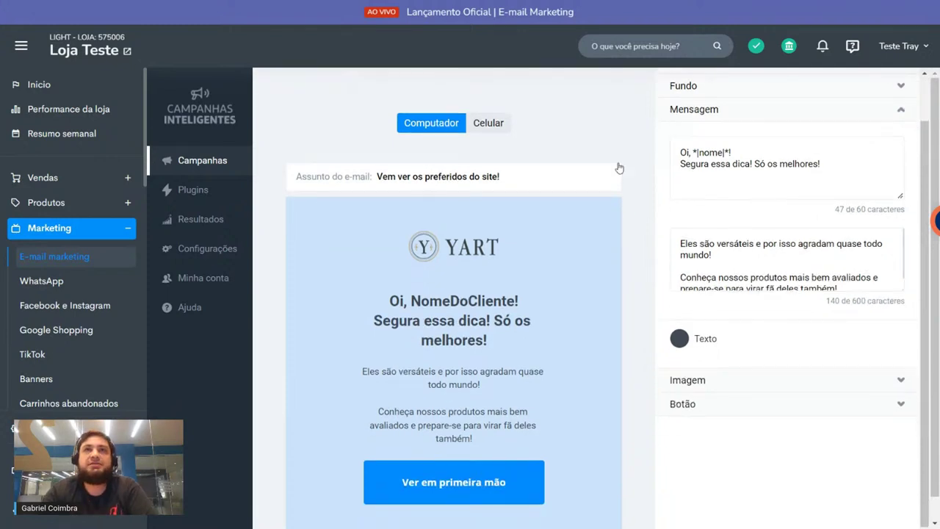
scroll(619, 168, "down", 1)
triple_click(752, 240)
triple_click(729, 205)
left_click(778, 200)
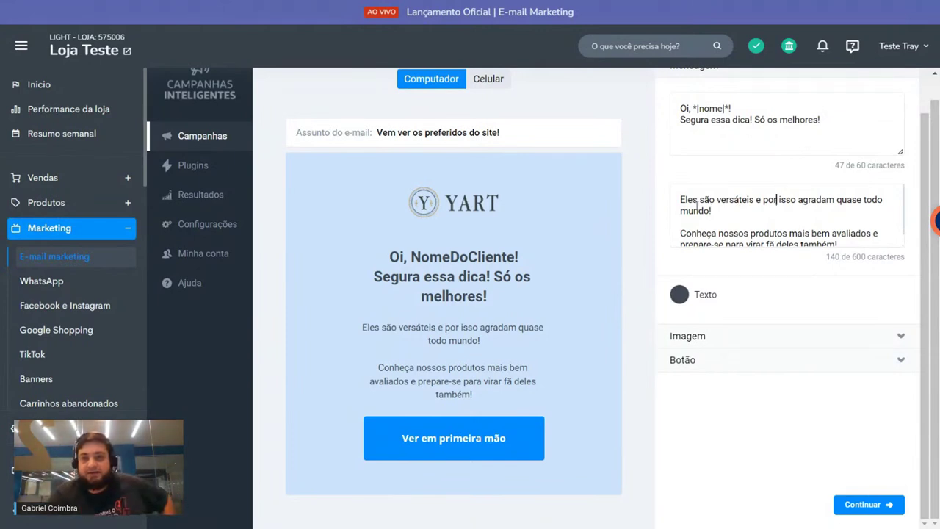
left_click_drag(697, 205, 731, 329)
left_click(705, 364)
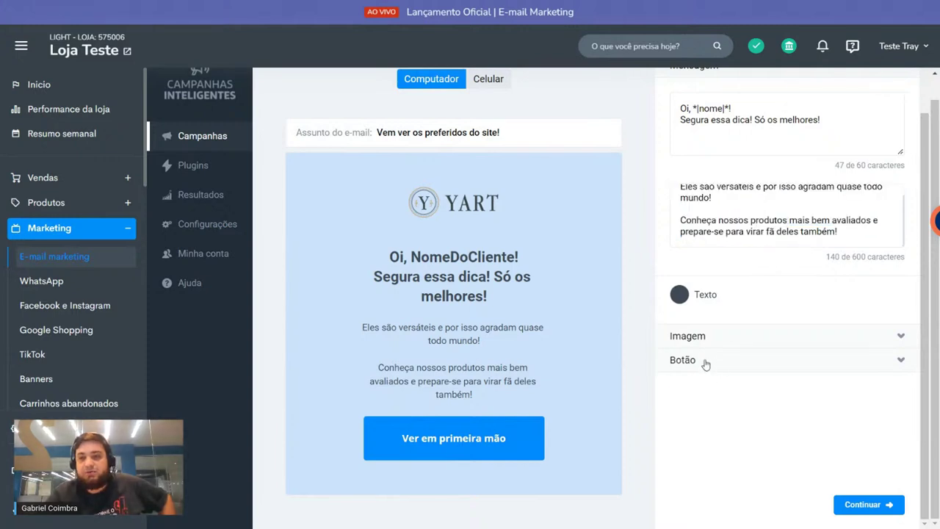
Step: Paste the store's test-site URL into Link do botão and continue to the summary
left_click(710, 344)
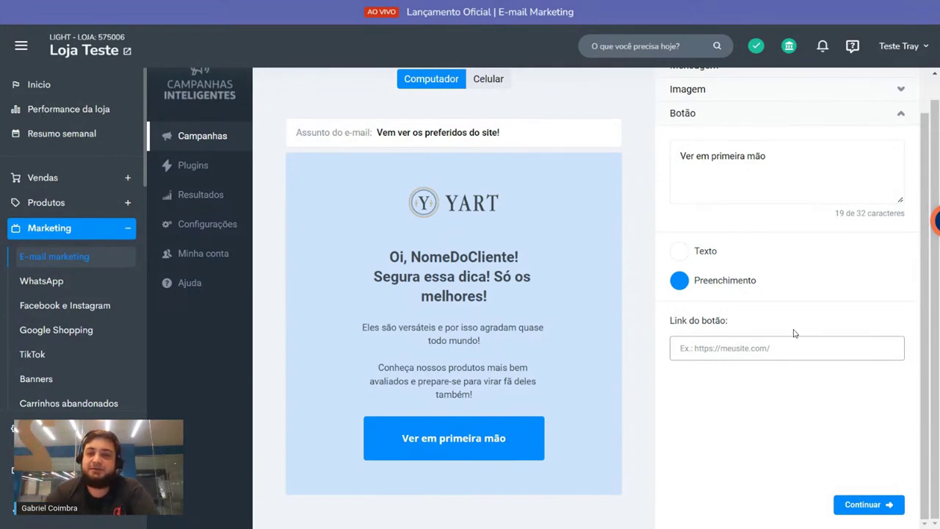
left_click(859, 424)
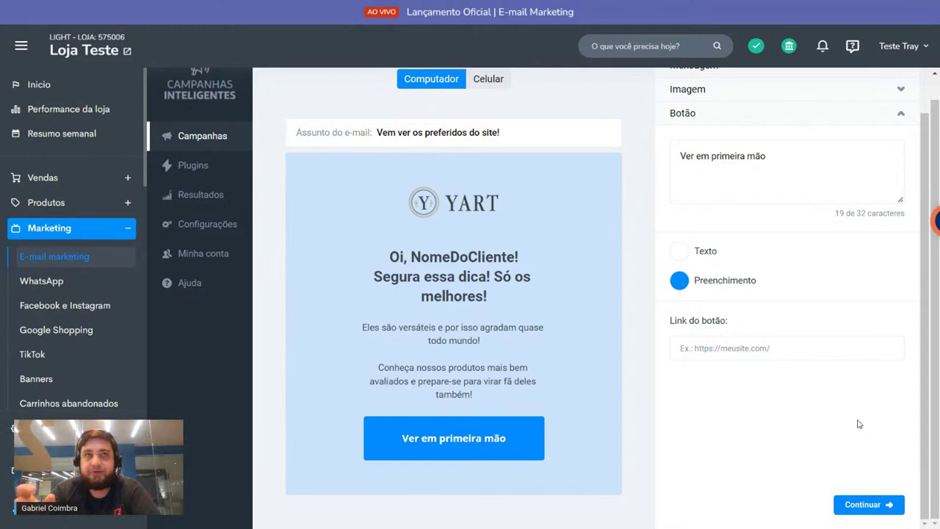
left_click(761, 342)
type("https://teste1.commercesuite.com.br/")
left_click(867, 504)
scroll(590, 252, "down", 5)
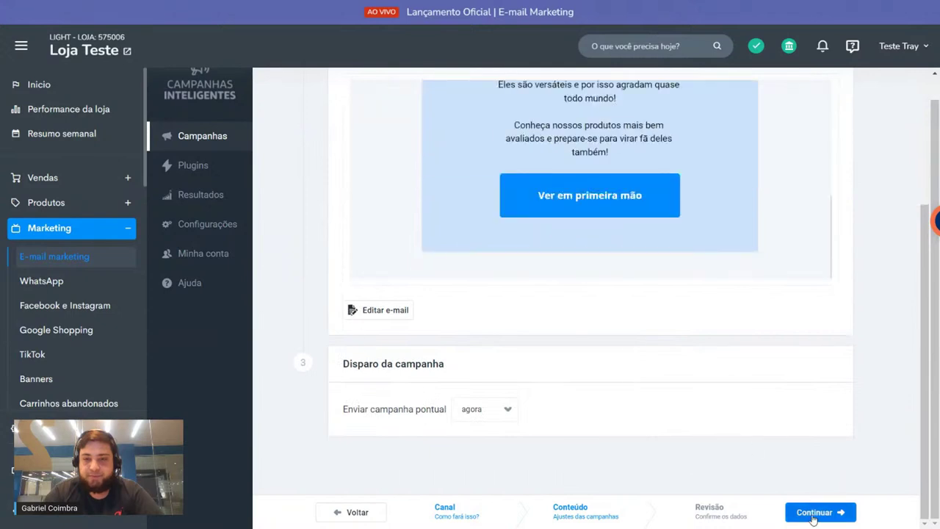
Step: Advance to Revisão, check the campaign name and tracking settings, and select the test e-mail field
left_click(808, 512)
scroll(451, 308, "down", 10)
left_click(398, 301)
scroll(406, 277, "down", 1)
scroll(407, 276, "down", 1)
left_click_drag(440, 284, 797, 288)
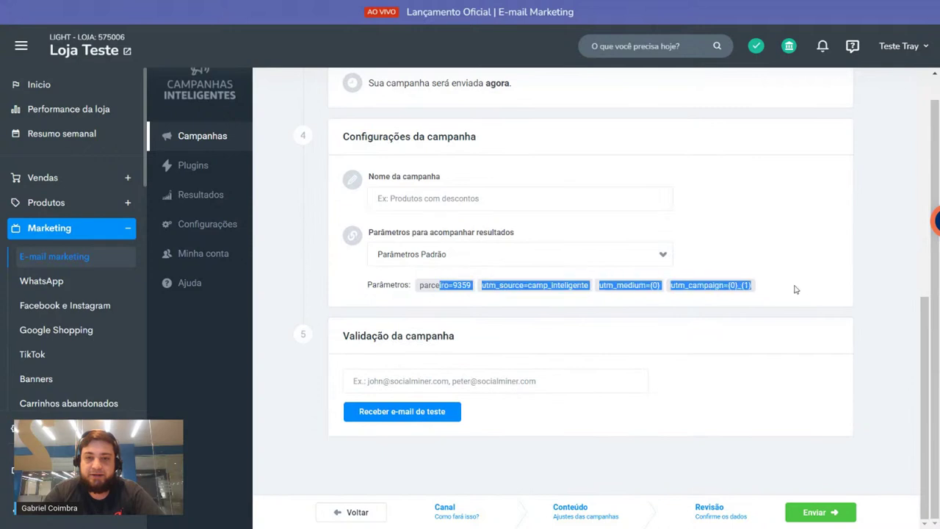
left_click(808, 274)
left_click(377, 385)
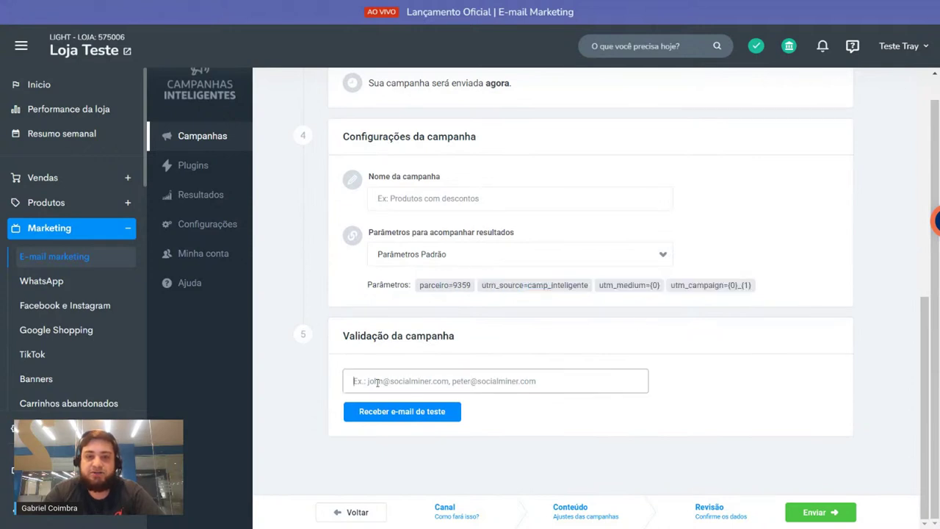